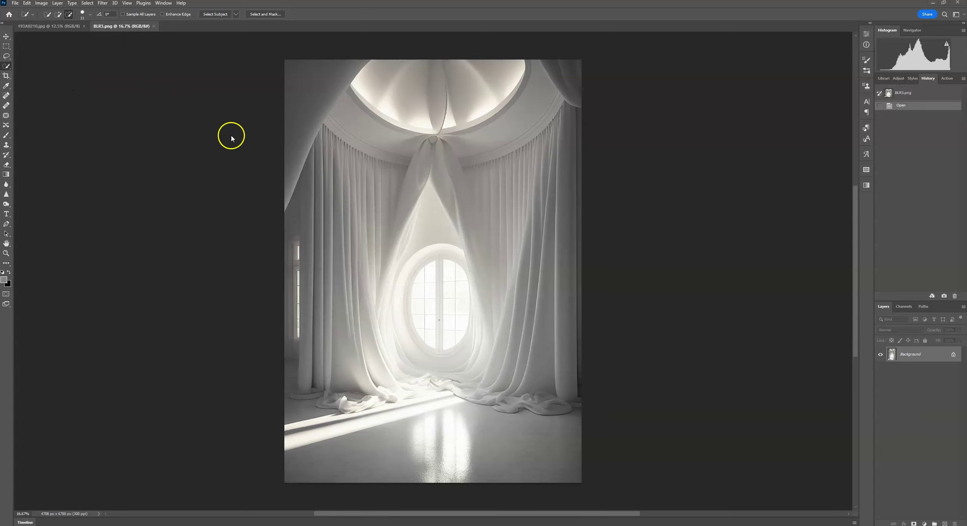
Copy the selected woman from 193A0210.jpg and paste her into BLR3.png
{"action": "left_click", "coordinate": [43, 27]}
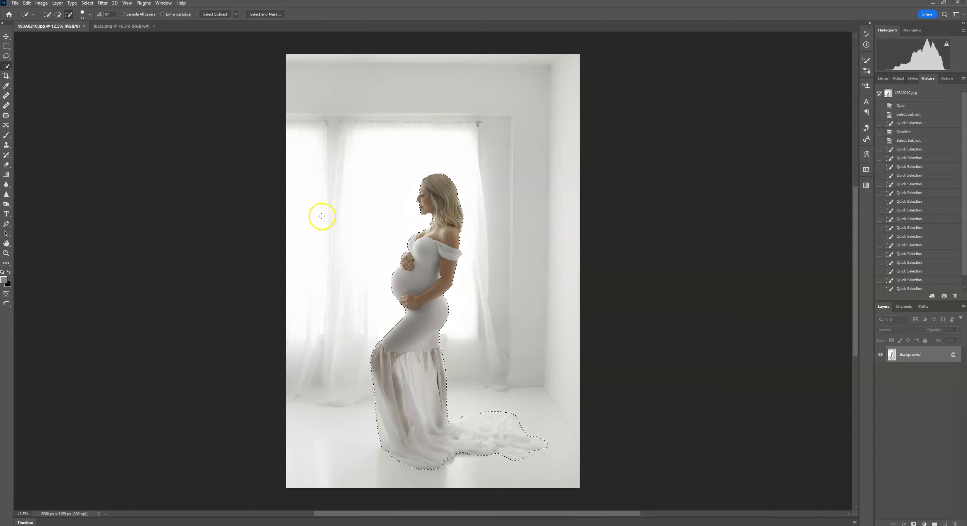
{"action": "left_click", "coordinate": [109, 27]}
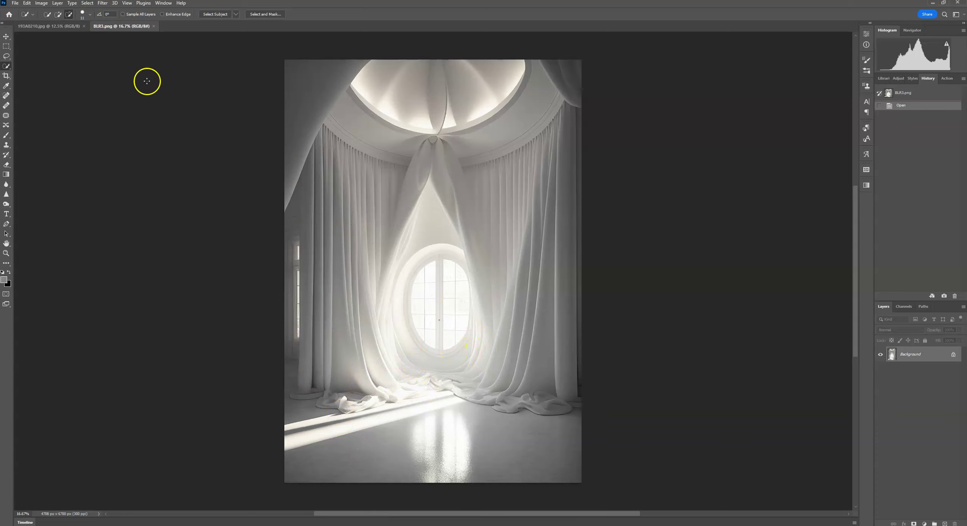
{"action": "left_click", "coordinate": [56, 25]}
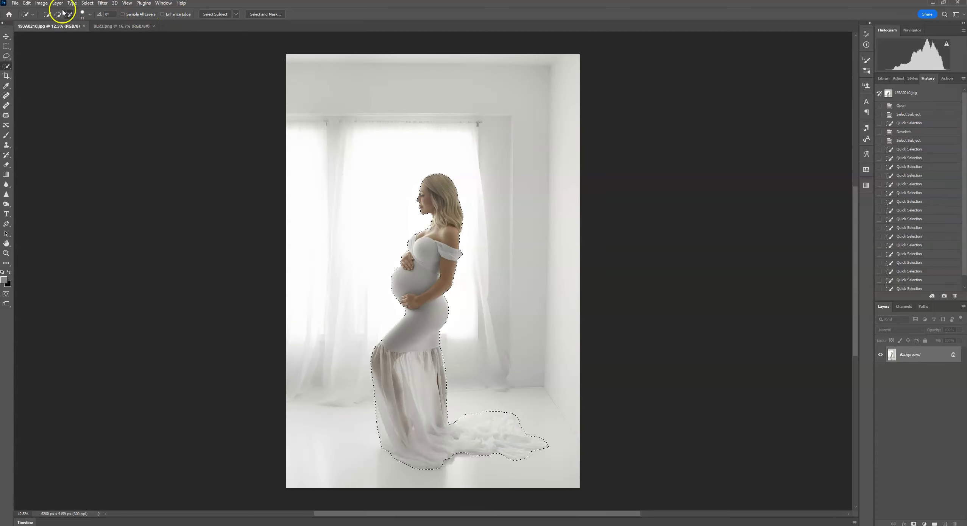
{"action": "left_click", "coordinate": [27, 3]}
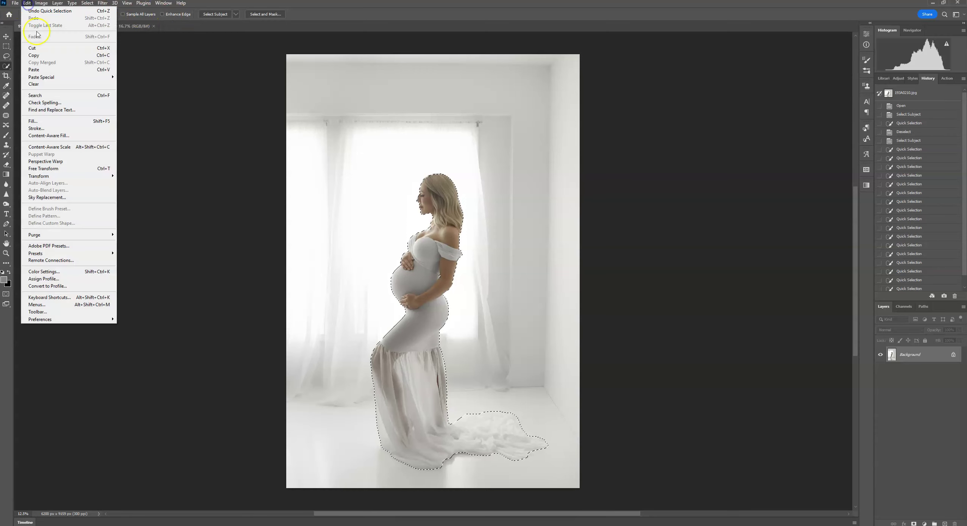
{"action": "left_click", "coordinate": [41, 56]}
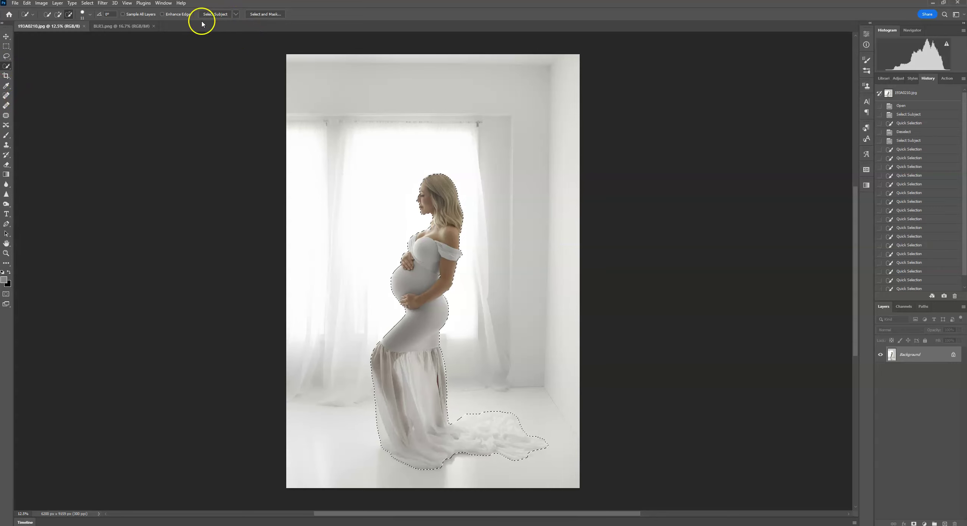
{"action": "left_click", "coordinate": [122, 26]}
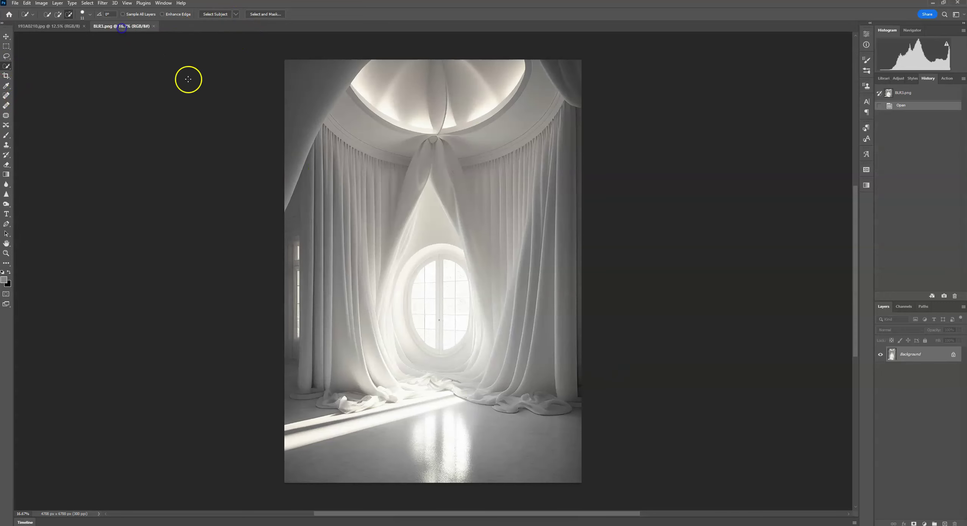
{"action": "left_click", "coordinate": [26, 3]}
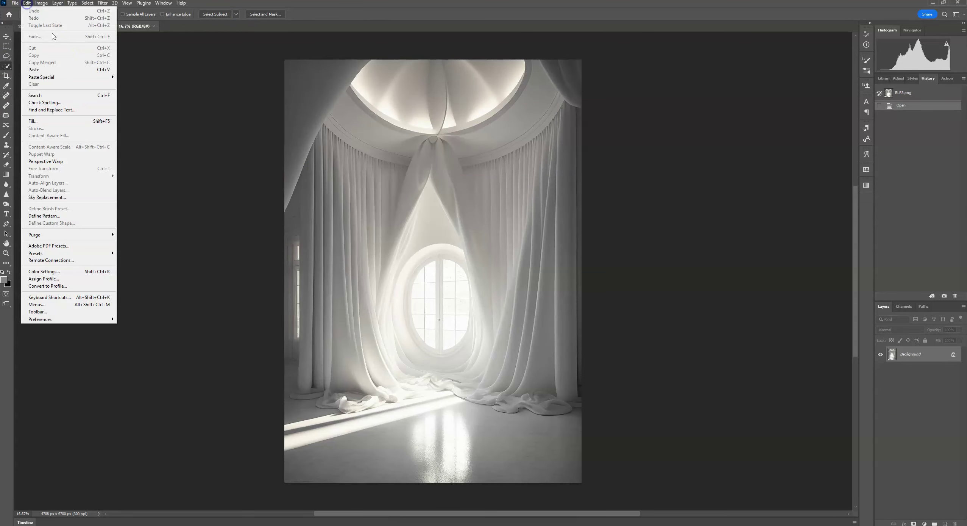
{"action": "left_click", "coordinate": [38, 69]}
{"action": "left_click", "coordinate": [6, 36]}
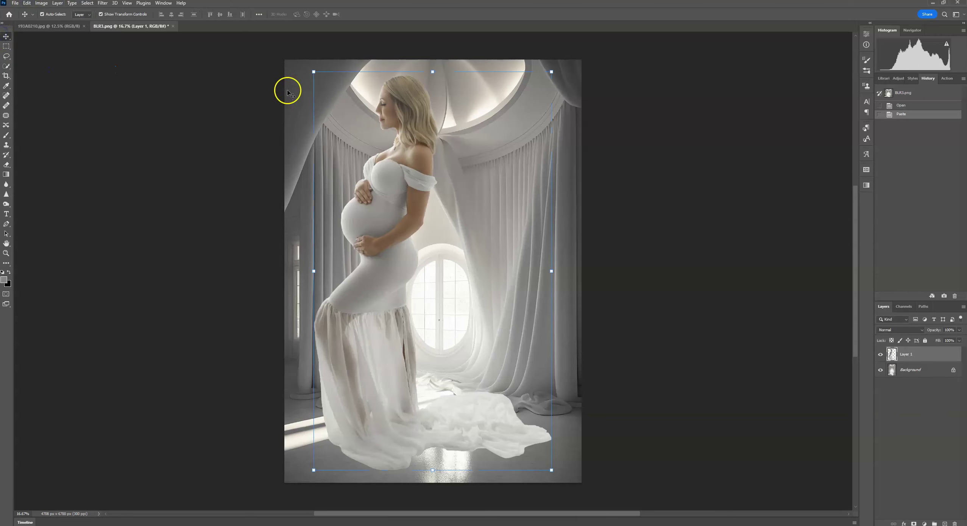
Scale the pasted woman down and position her before the round window
{"action": "left_click_drag", "start_coordinate": [314, 71], "coordinate": [410, 228]}
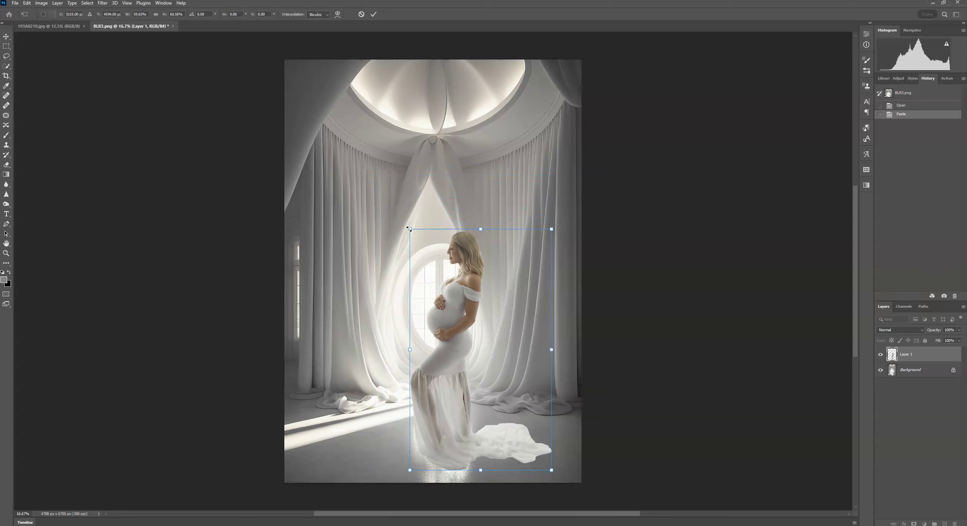
{"action": "left_click_drag", "start_coordinate": [409, 229], "coordinate": [438, 280]}
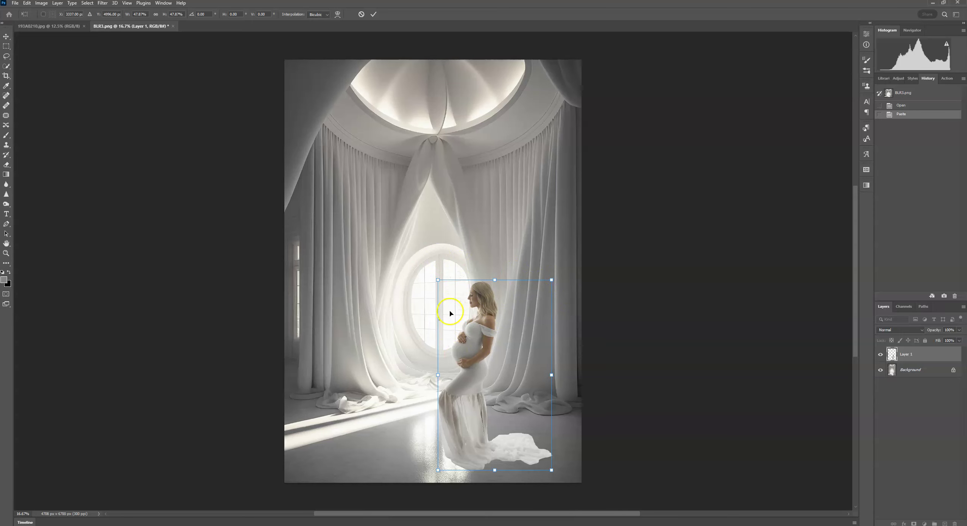
{"action": "left_click_drag", "start_coordinate": [552, 279], "coordinate": [529, 318]}
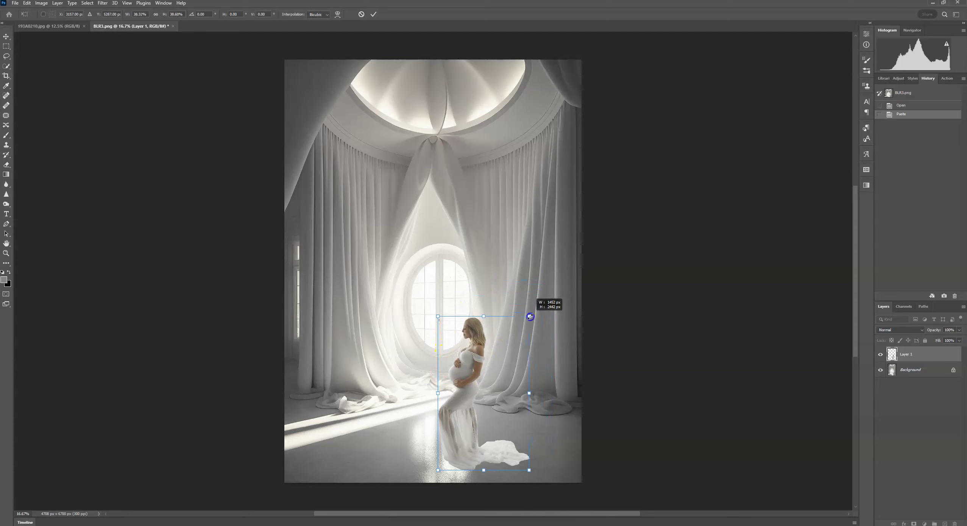
{"action": "left_click_drag", "start_coordinate": [493, 366], "coordinate": [465, 285]}
{"action": "mouse_move", "coordinate": [497, 255]}
{"action": "left_mouse_down"}
{"action": "mouse_move", "coordinate": [486, 274]}
{"action": "mouse_move", "coordinate": [495, 264]}
{"action": "left_mouse_up"}
{"action": "left_click_drag", "start_coordinate": [468, 309], "coordinate": [467, 311]}
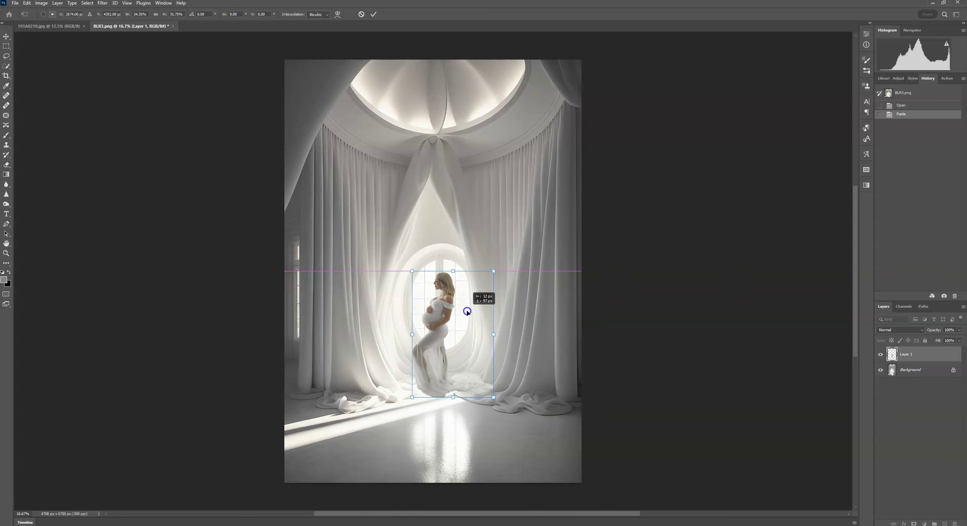
{"action": "left_click_drag", "start_coordinate": [494, 271], "coordinate": [492, 271]}
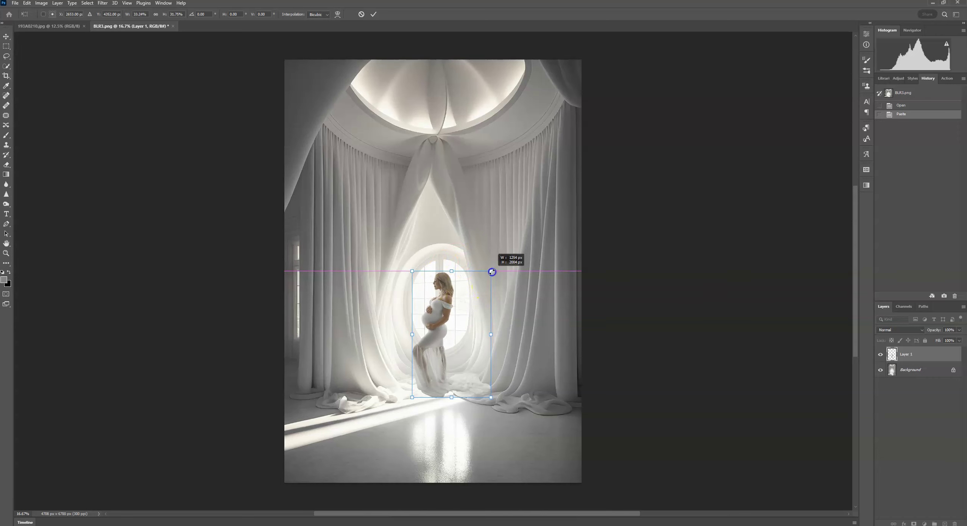
{"action": "left_click_drag", "start_coordinate": [466, 317], "coordinate": [468, 318]}
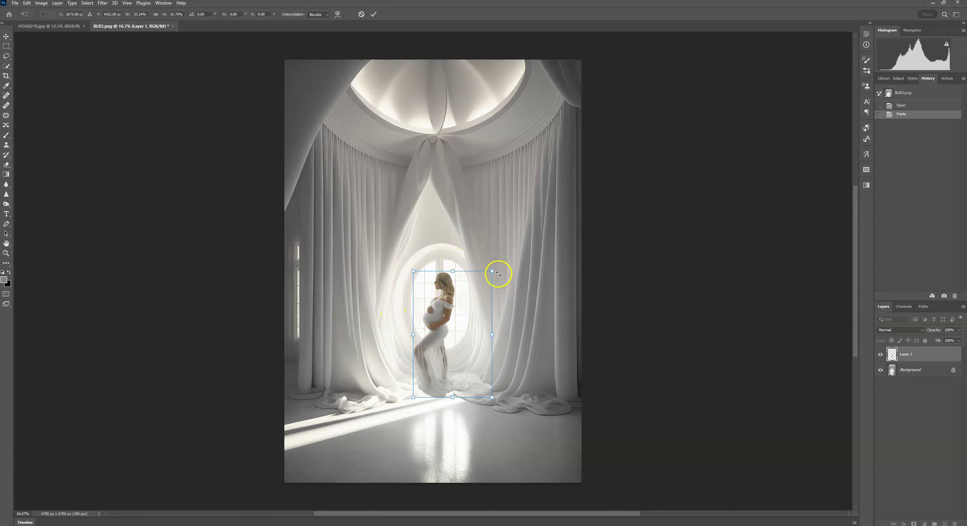
{"action": "left_click_drag", "start_coordinate": [492, 271], "coordinate": [521, 283]}
{"action": "left_click_drag", "start_coordinate": [498, 317], "coordinate": [501, 321]}
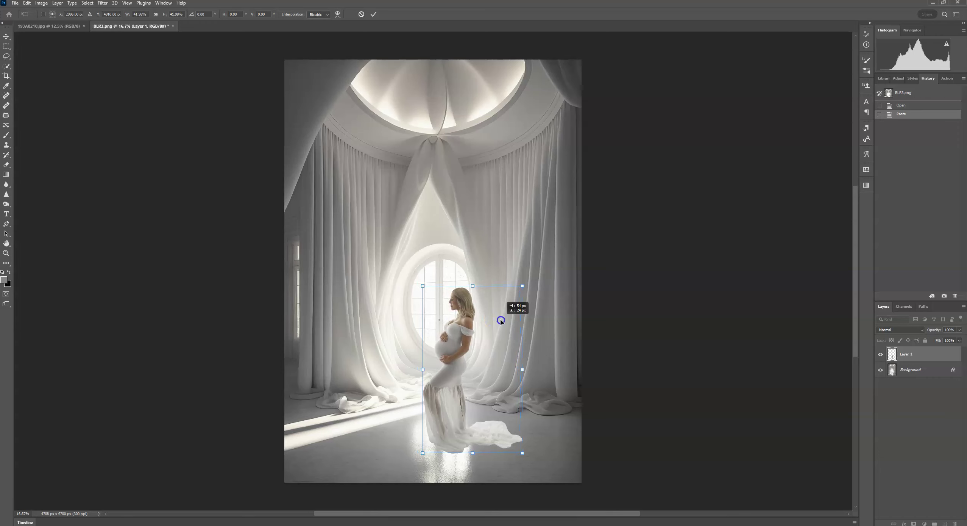
{"action": "left_click", "coordinate": [522, 285]}
{"action": "left_click_drag", "start_coordinate": [523, 285], "coordinate": [523, 285]}
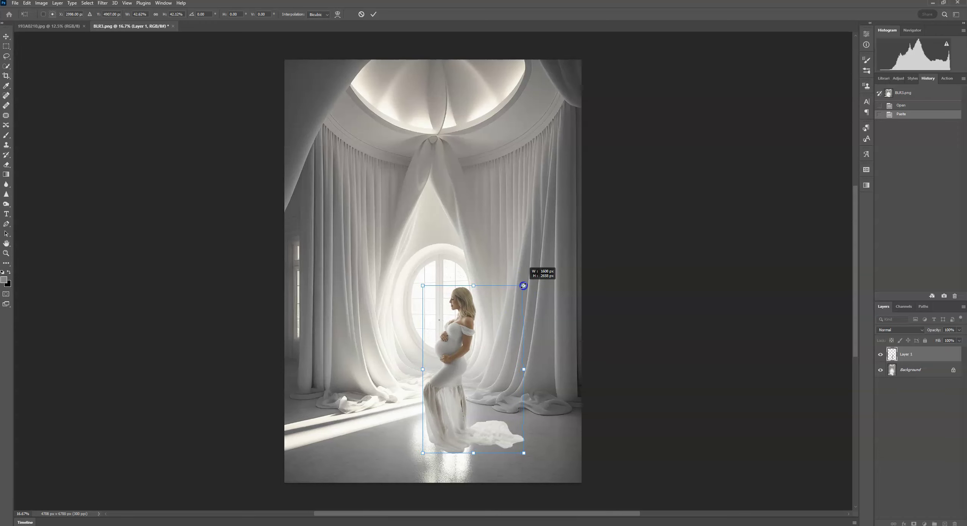
{"action": "left_click", "coordinate": [373, 14]}
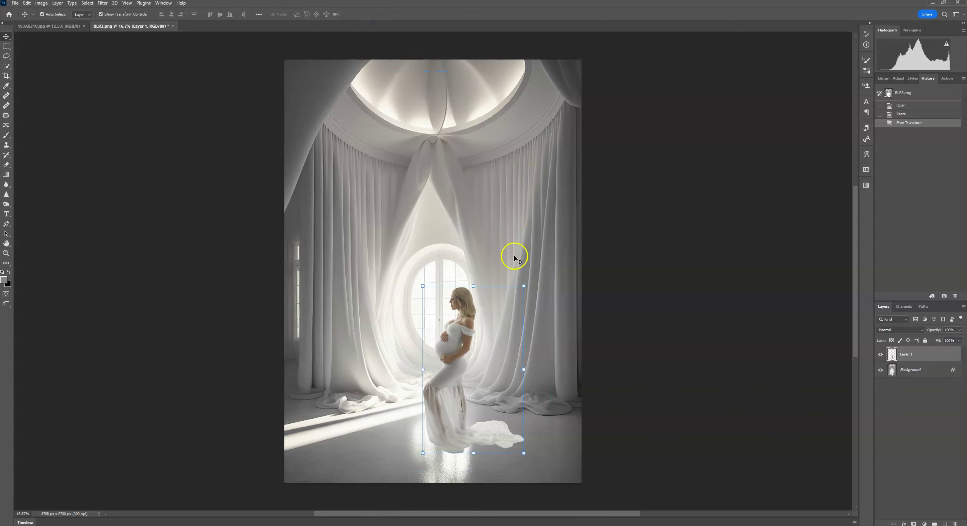
Move the woman down onto the floor and enlarge her very slightly
{"action": "left_click", "coordinate": [521, 289]}
{"action": "left_click_drag", "start_coordinate": [506, 309], "coordinate": [525, 288]}
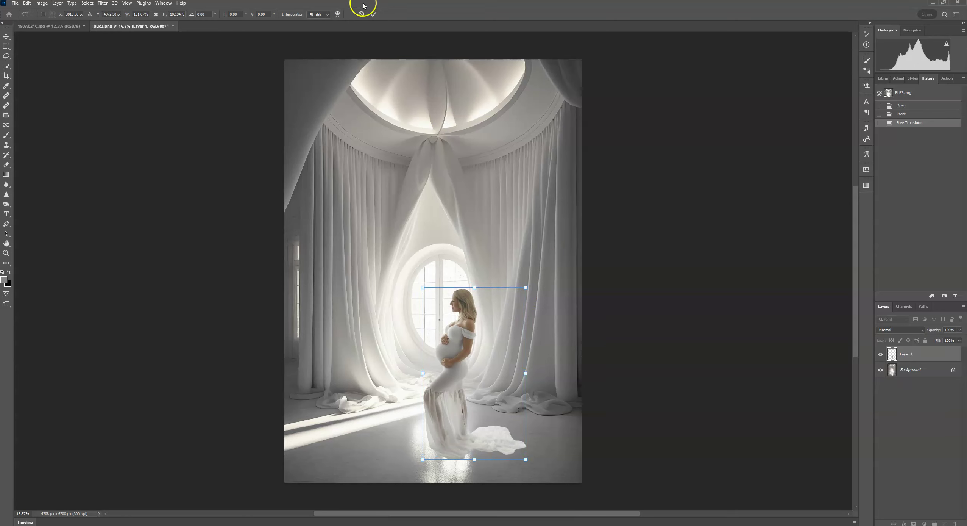
{"action": "left_click", "coordinate": [373, 14]}
{"action": "left_click", "coordinate": [648, 280]}
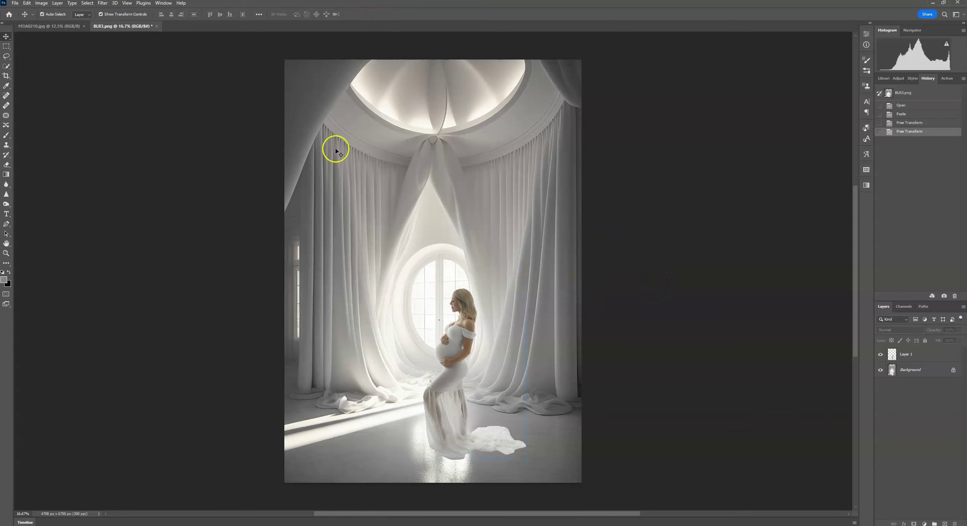
{"action": "left_click", "coordinate": [465, 333]}
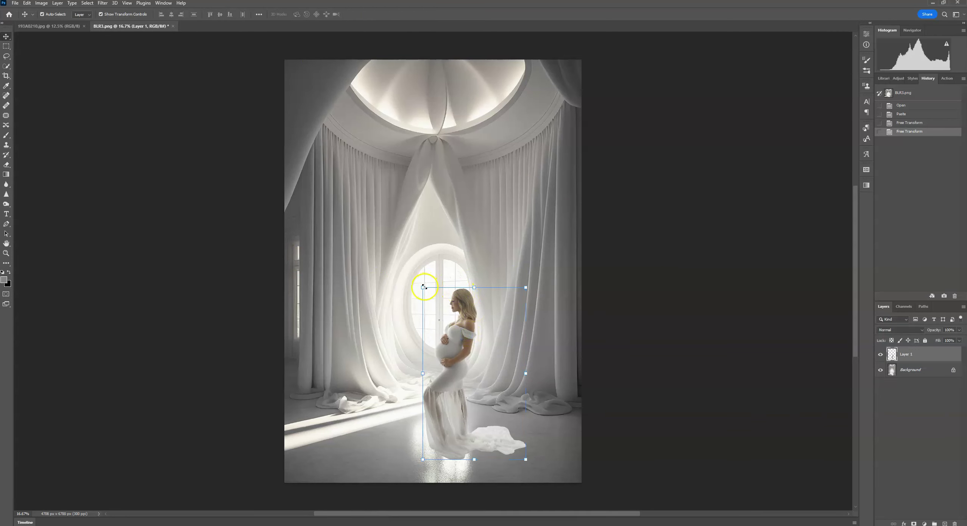
{"action": "left_click_drag", "start_coordinate": [423, 287], "coordinate": [421, 284]}
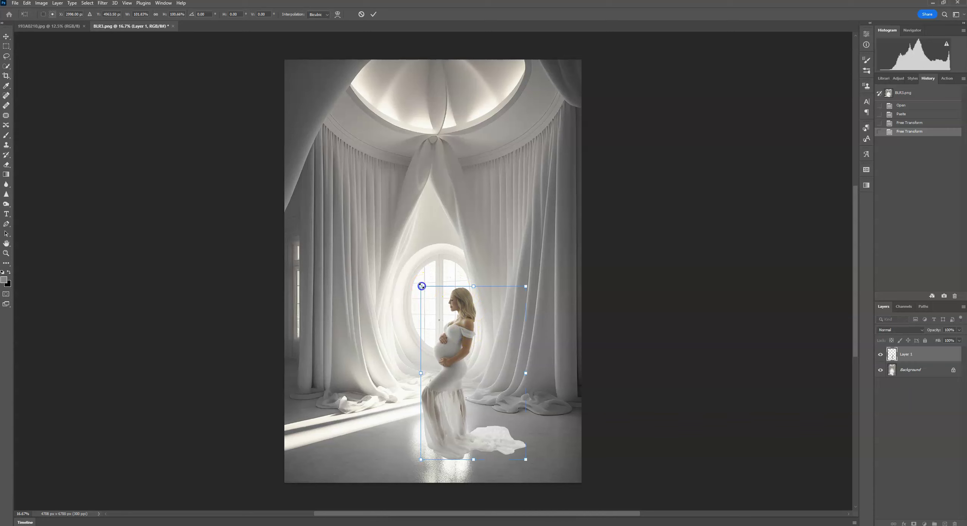
{"action": "left_click", "coordinate": [373, 14]}
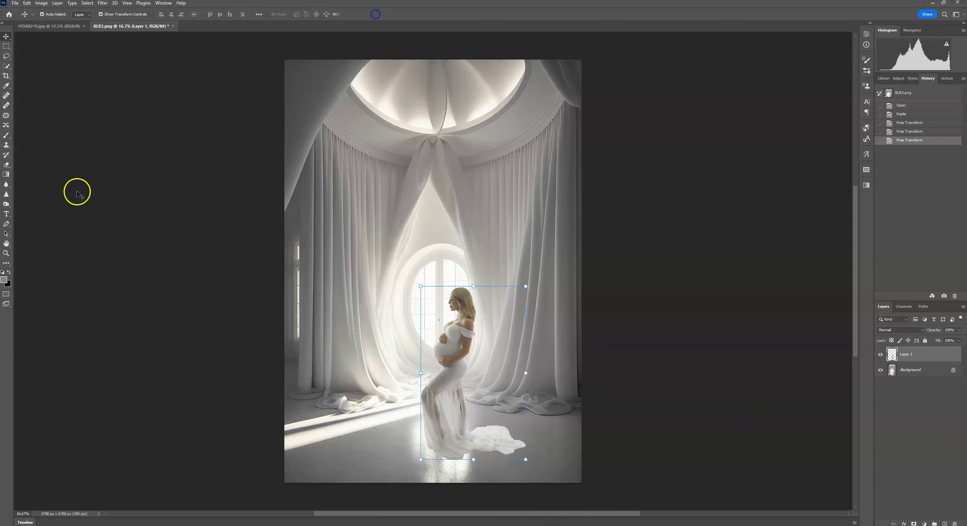
{"action": "left_click", "coordinate": [707, 183]}
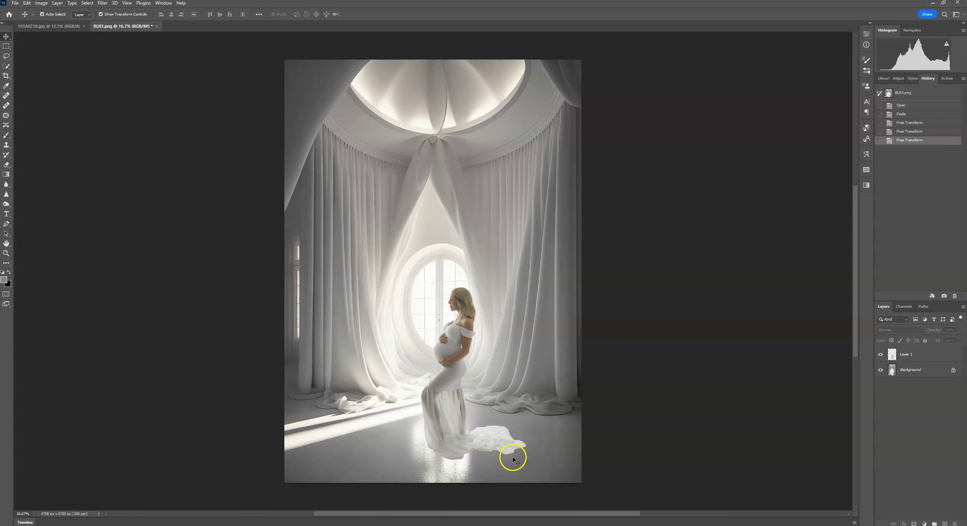
{"action": "left_click", "coordinate": [443, 479]}
Add a Curves adjustment clipped to Layer 1 and pull the curve down to darken the woman
{"action": "left_click", "coordinate": [937, 359]}
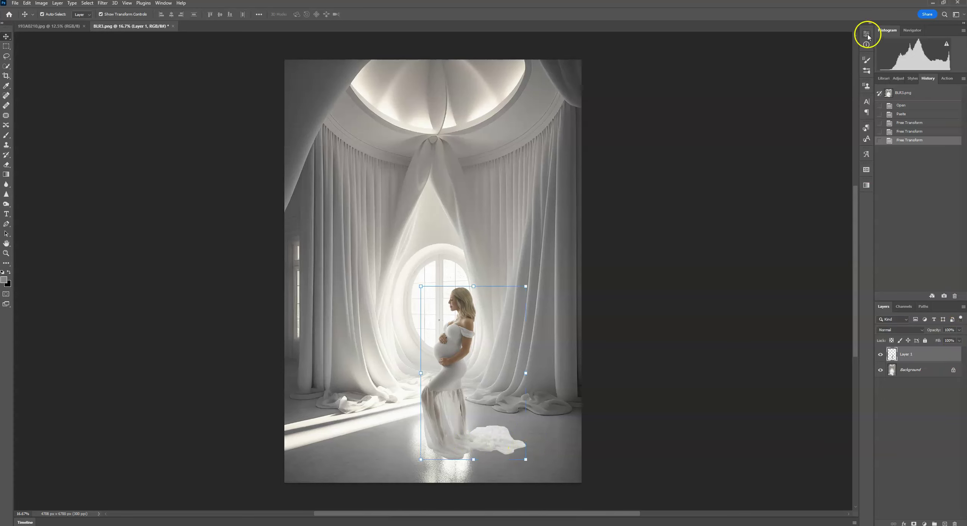
{"action": "left_click", "coordinate": [901, 78]}
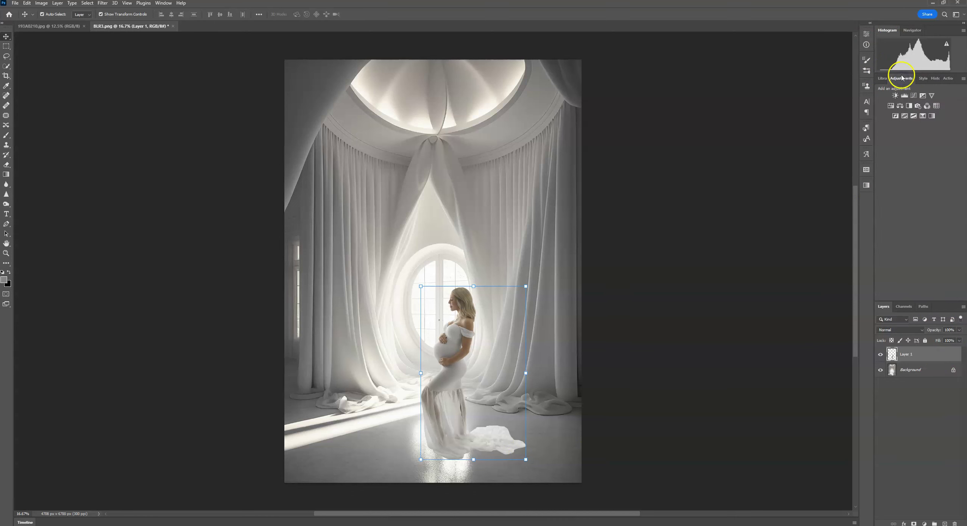
{"action": "left_click", "coordinate": [914, 96]}
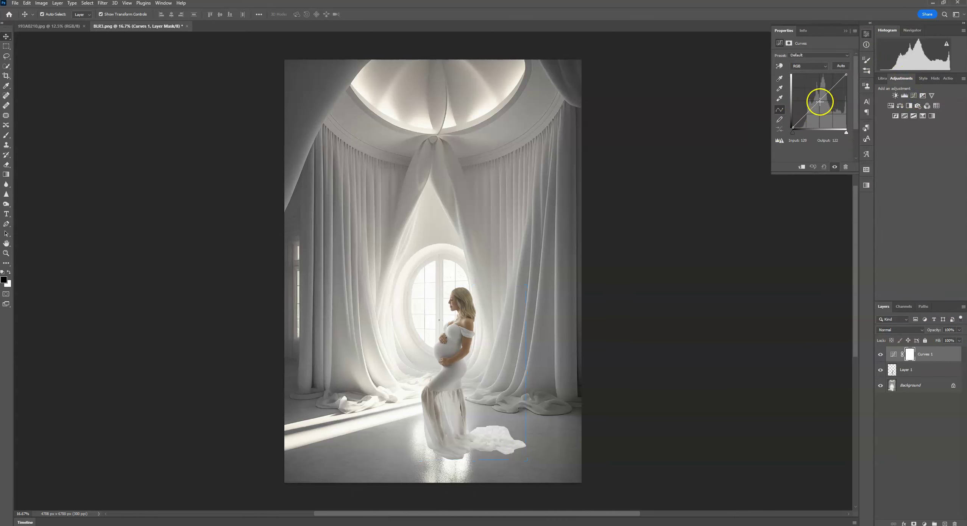
{"action": "left_click", "coordinate": [802, 166]}
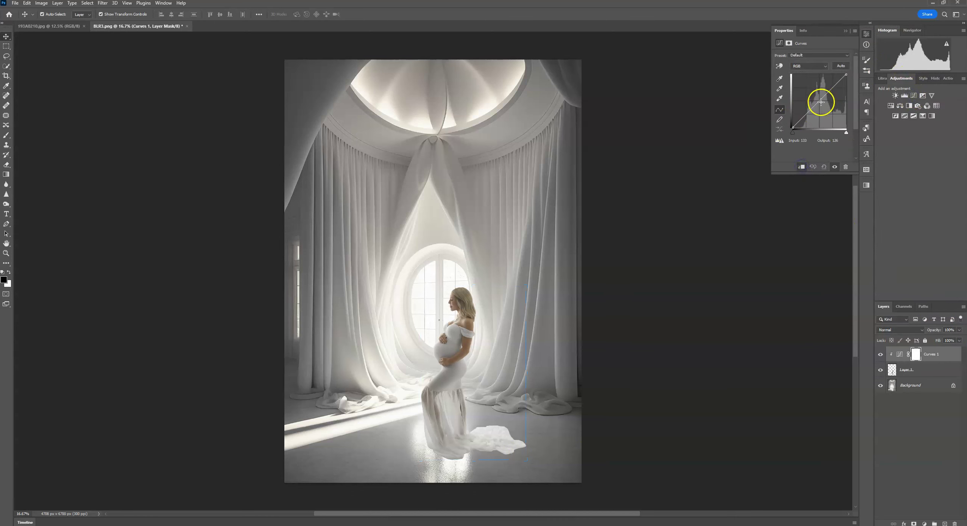
{"action": "left_click_drag", "start_coordinate": [821, 101], "coordinate": [826, 106]}
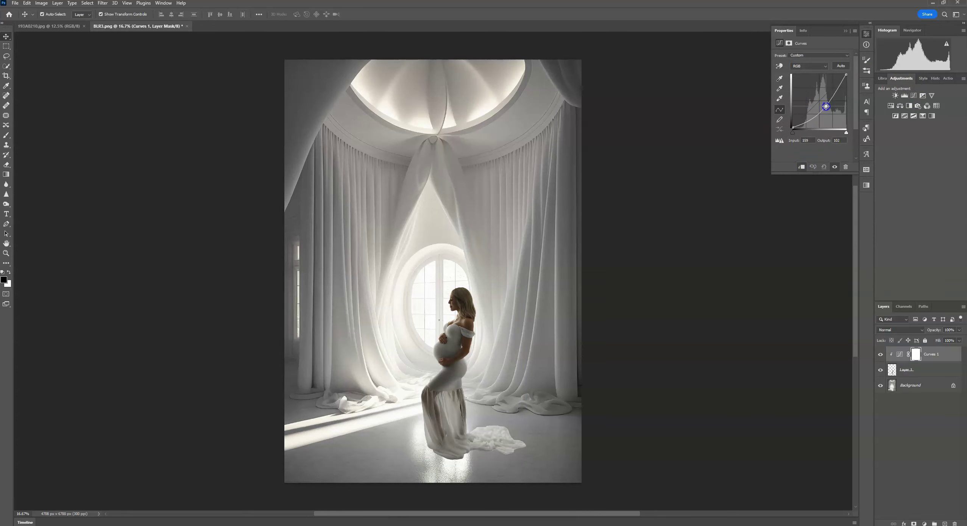
{"action": "left_click_drag", "start_coordinate": [826, 107], "coordinate": [829, 106]}
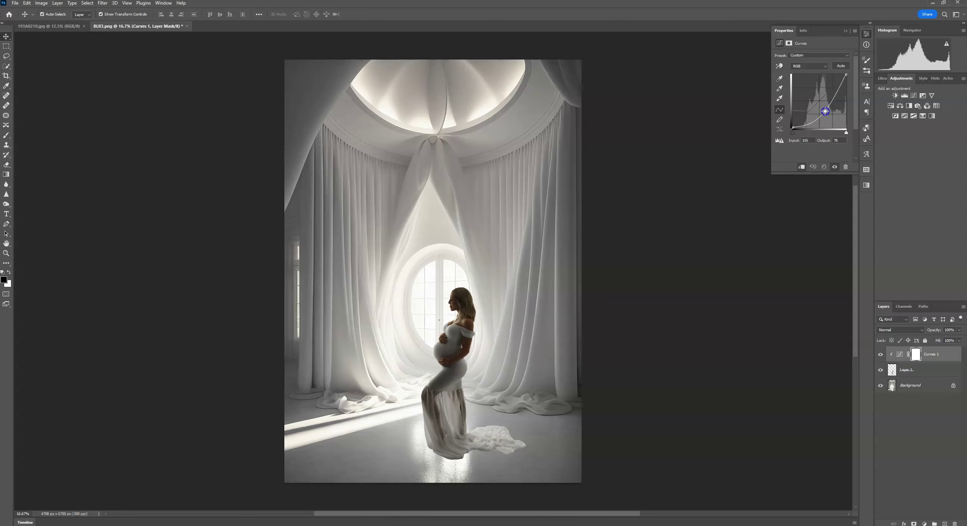
{"action": "left_click_drag", "start_coordinate": [825, 111], "coordinate": [827, 113]}
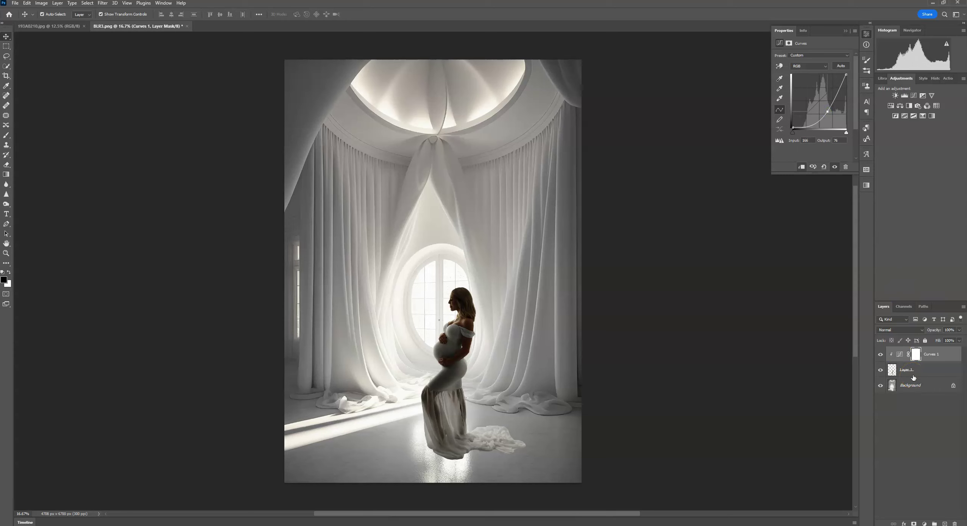
Invert the Curves mask and set the brush to about 48% opacity and 2165 px size
{"action": "key", "text": "ctrl+i"}
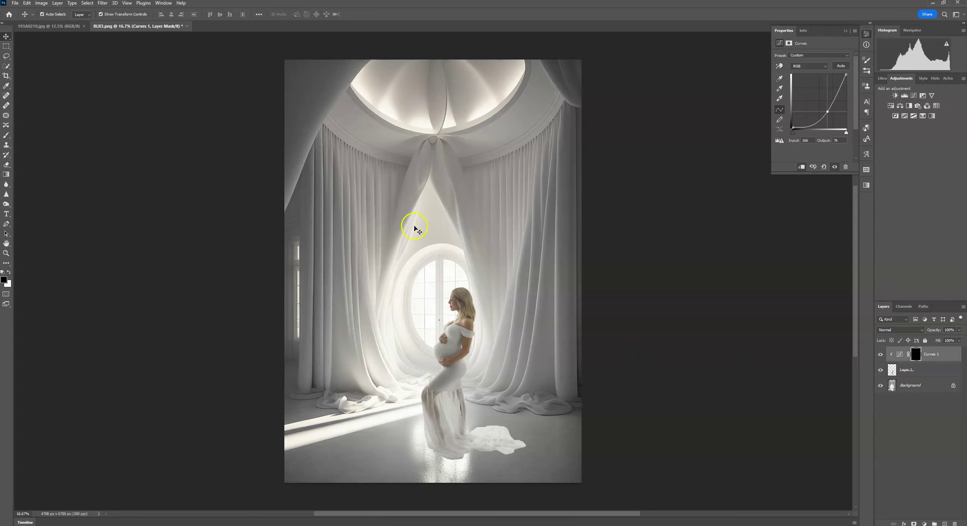
{"action": "left_click", "coordinate": [6, 135]}
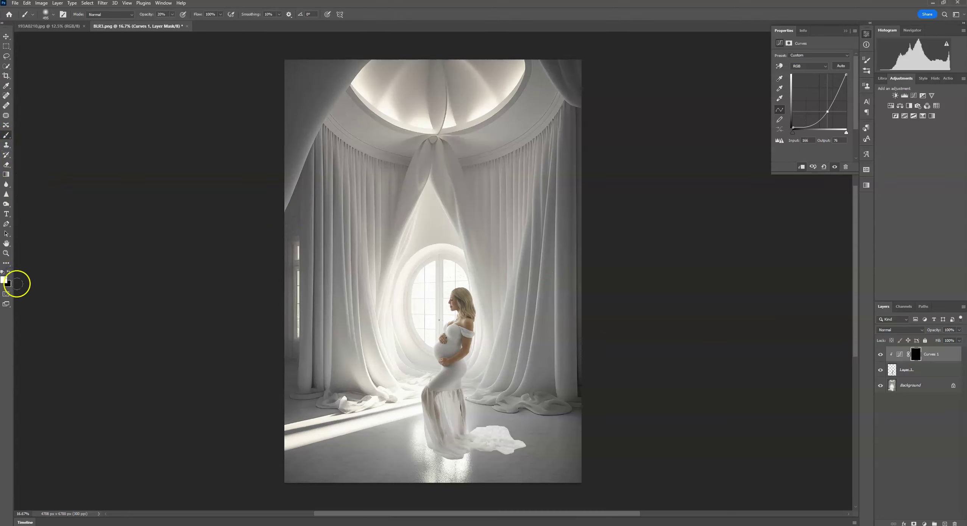
{"action": "left_click", "coordinate": [173, 15]}
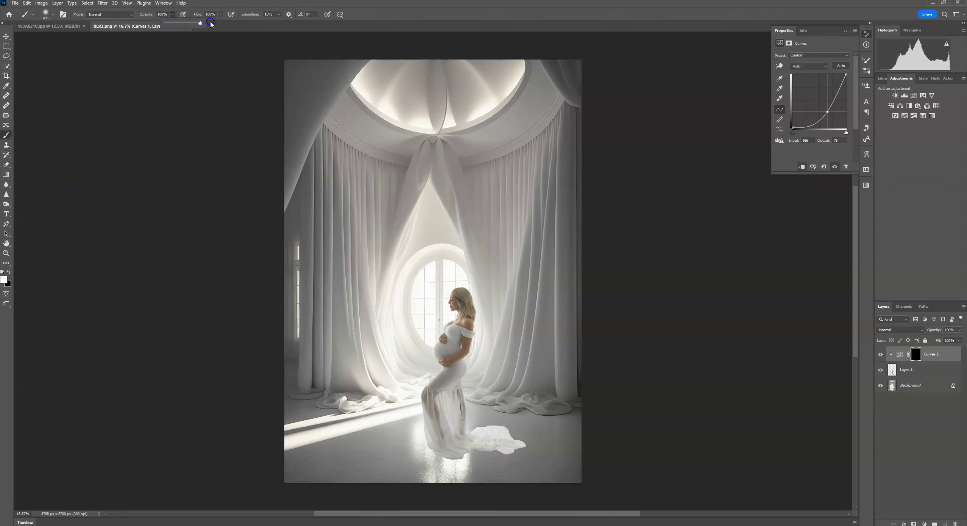
{"action": "mouse_move", "coordinate": [540, 422]}
{"action": "left_mouse_down"}
{"action": "mouse_move", "coordinate": [503, 448]}
{"action": "mouse_move", "coordinate": [534, 437]}
{"action": "mouse_move", "coordinate": [487, 431]}
{"action": "mouse_move", "coordinate": [517, 443]}
{"action": "left_mouse_up"}
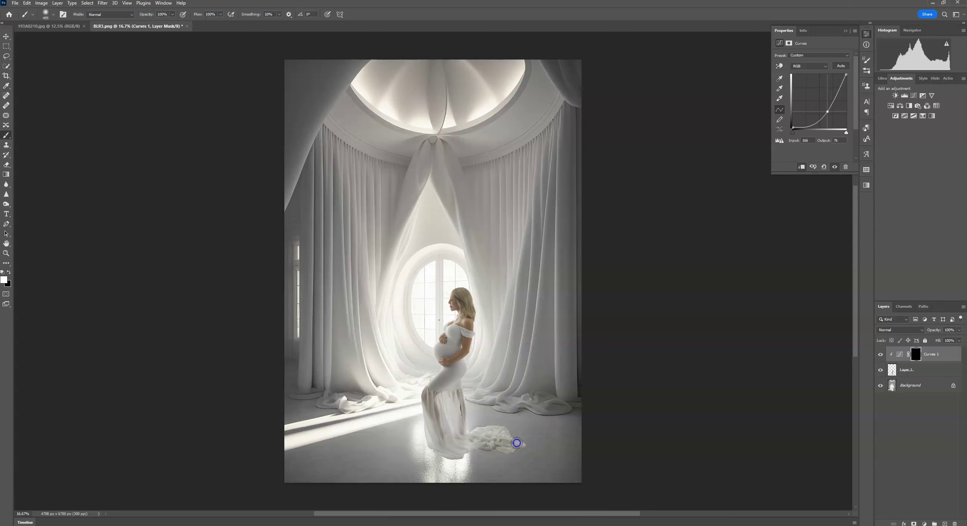
{"action": "left_click", "coordinate": [53, 15]}
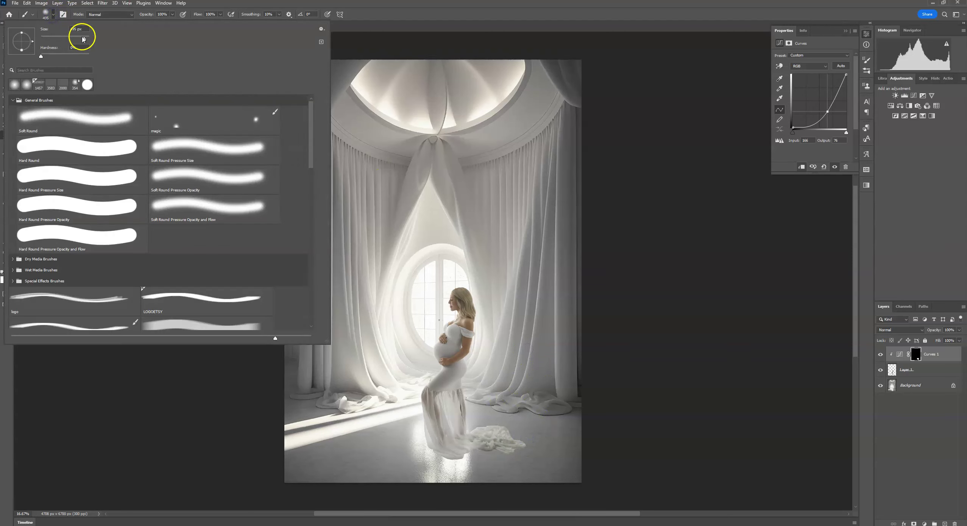
{"action": "left_click", "coordinate": [27, 3]}
{"action": "left_click", "coordinate": [29, 11]}
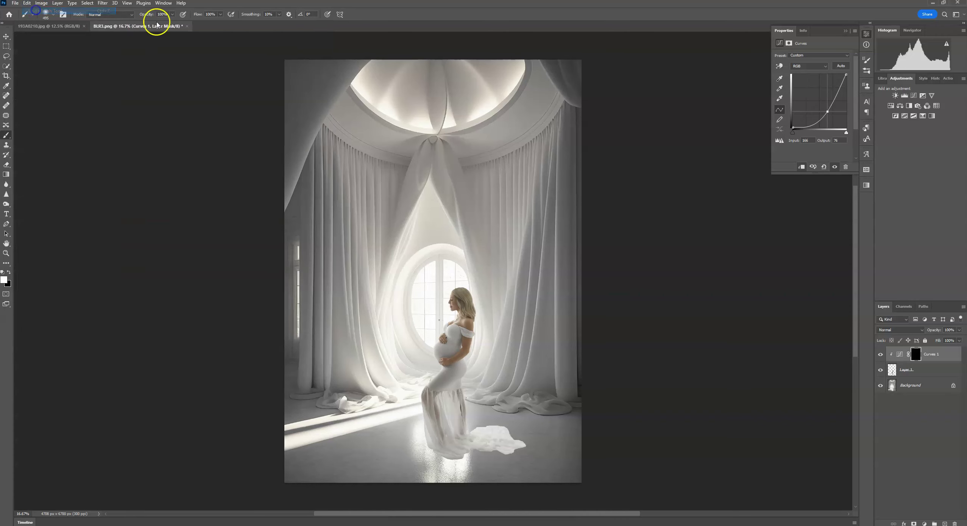
{"action": "left_click", "coordinate": [173, 15]}
{"action": "left_click_drag", "start_coordinate": [172, 17], "coordinate": [155, 26]}
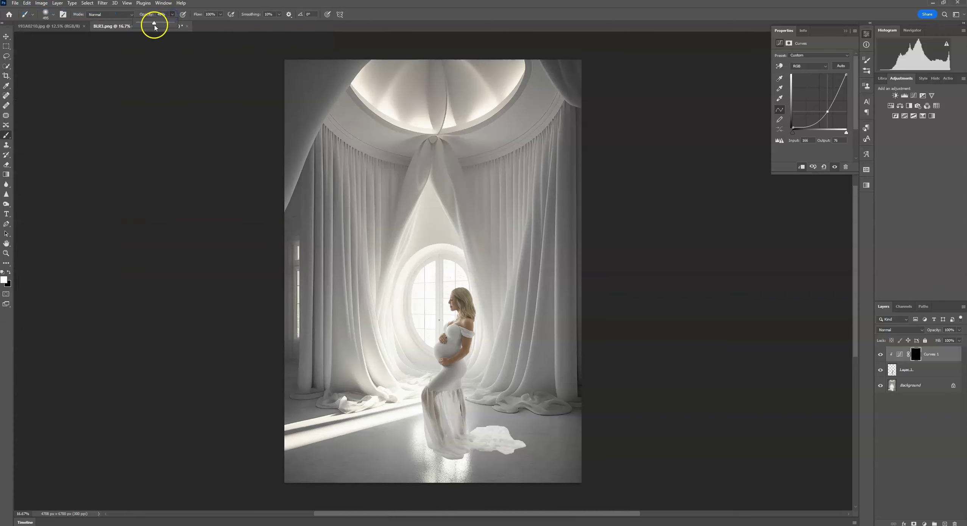
{"action": "left_click", "coordinate": [53, 15]}
{"action": "left_click_drag", "start_coordinate": [86, 39], "coordinate": [86, 38]}
{"action": "left_click", "coordinate": [655, 150]}
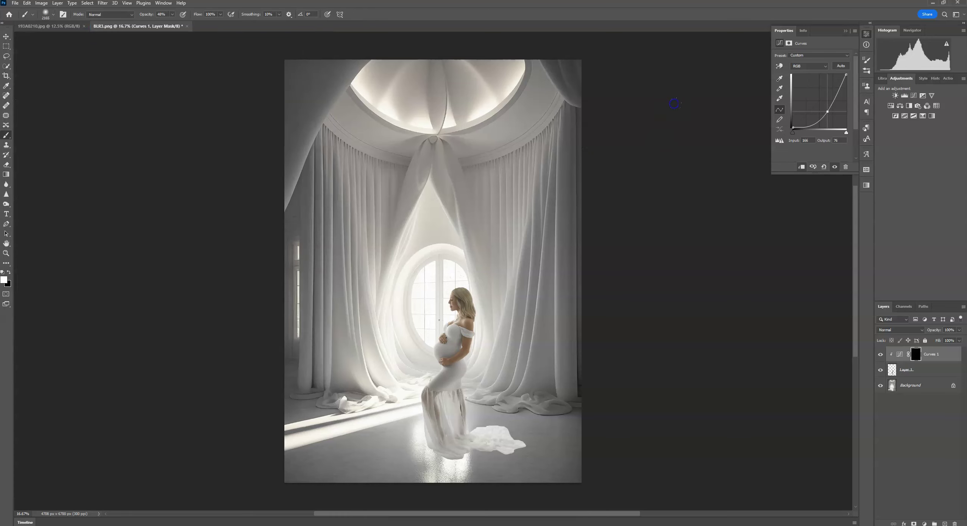
Paint the darkening back onto the gown's train on the floor, then view 193A0210.jpg
{"action": "key", "text": "ctrl+plus"}
{"action": "key", "text": "ctrl+plus"}
{"action": "mouse_move", "coordinate": [524, 349]}
{"action": "left_mouse_down"}
{"action": "mouse_move", "coordinate": [512, 219]}
{"action": "mouse_move", "coordinate": [496, 326]}
{"action": "left_mouse_up"}
{"action": "left_click", "coordinate": [53, 14]}
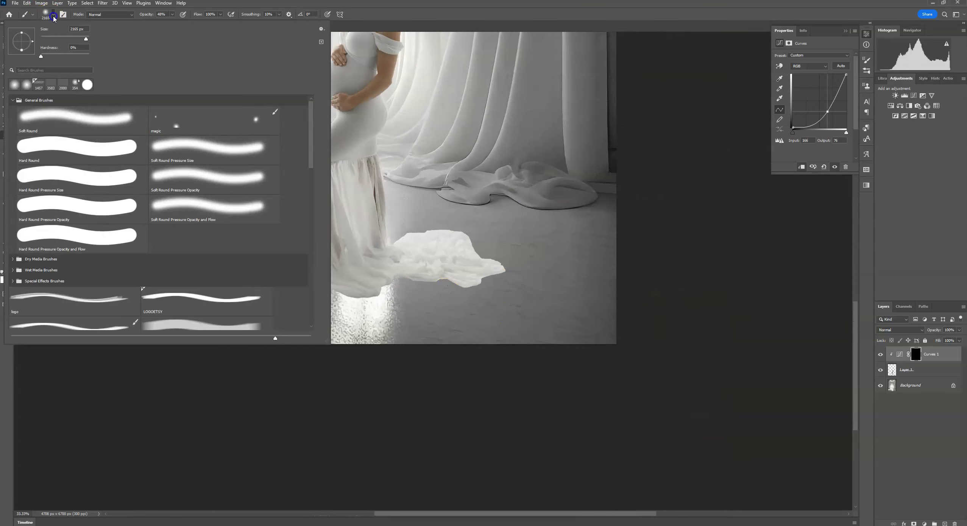
{"action": "left_click", "coordinate": [81, 39]}
{"action": "left_click", "coordinate": [386, 235]}
{"action": "mouse_move", "coordinate": [432, 270]}
{"action": "left_mouse_down"}
{"action": "mouse_move", "coordinate": [487, 262]}
{"action": "mouse_move", "coordinate": [444, 238]}
{"action": "mouse_move", "coordinate": [415, 238]}
{"action": "mouse_move", "coordinate": [399, 292]}
{"action": "mouse_move", "coordinate": [371, 306]}
{"action": "mouse_move", "coordinate": [321, 304]}
{"action": "left_mouse_up"}
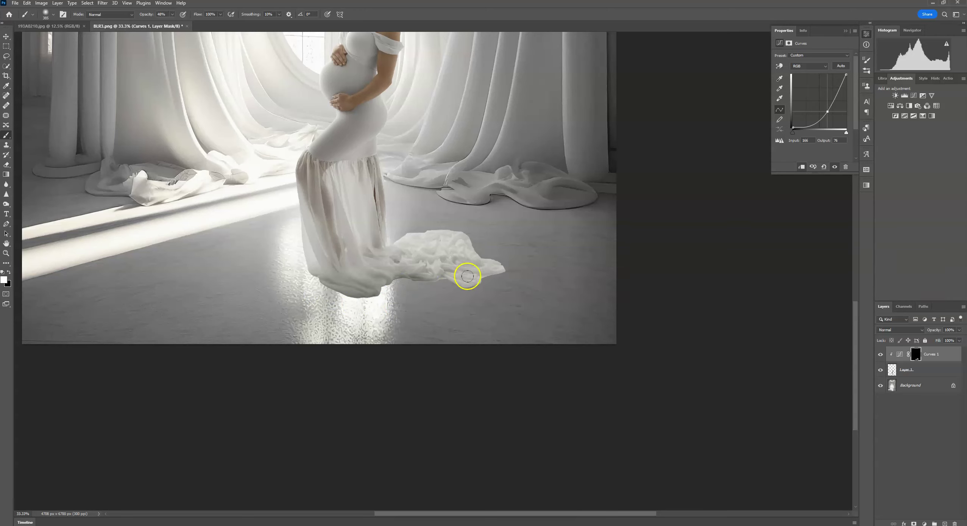
{"action": "left_click", "coordinate": [63, 26]}
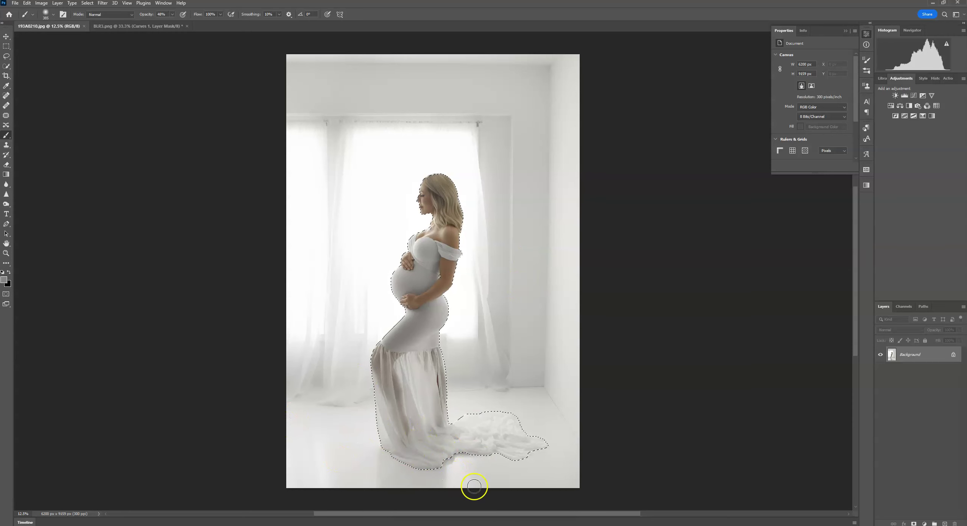
{"action": "left_click", "coordinate": [141, 26]}
{"action": "left_click", "coordinate": [77, 26]}
In BLR3.png, delete the last brush strokes from History and repaint shading on the gown's hem
{"action": "left_click", "coordinate": [126, 27]}
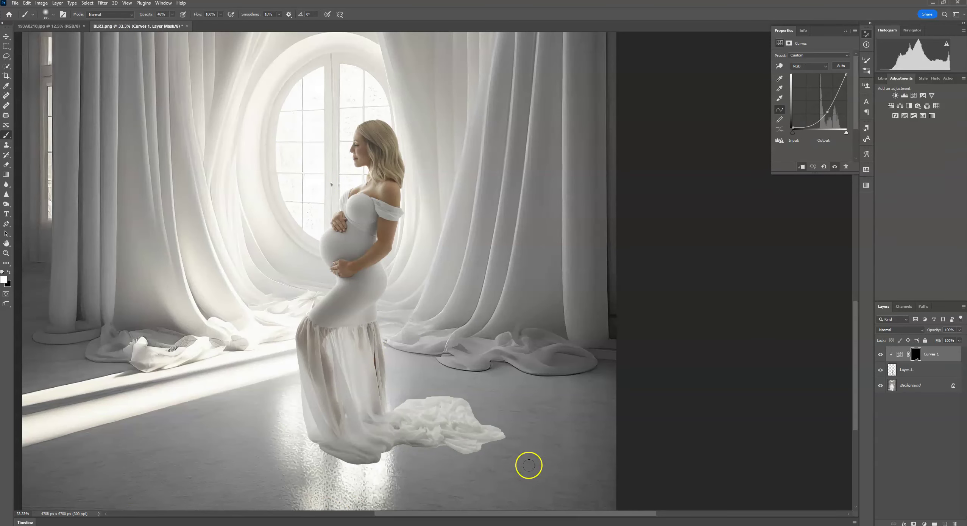
{"action": "left_click_drag", "start_coordinate": [382, 438], "coordinate": [407, 442]}
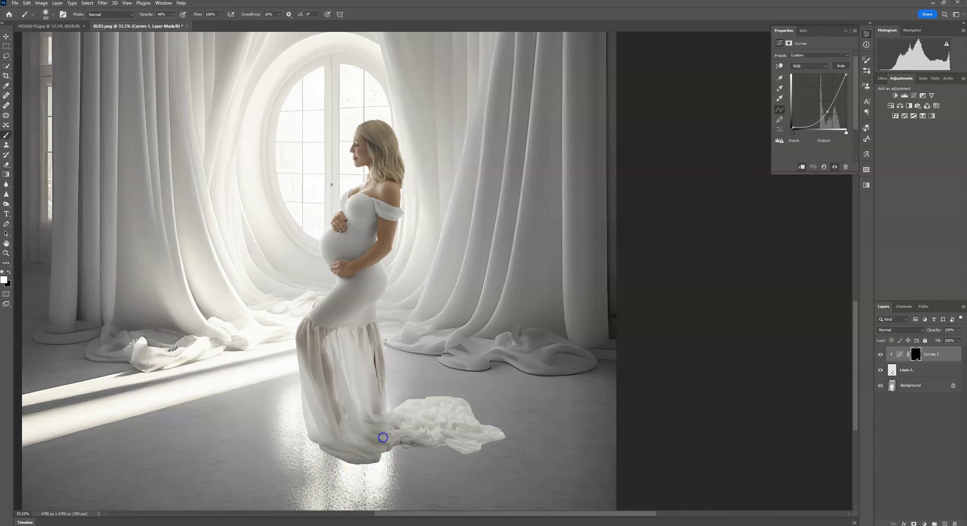
{"action": "left_click", "coordinate": [935, 78]}
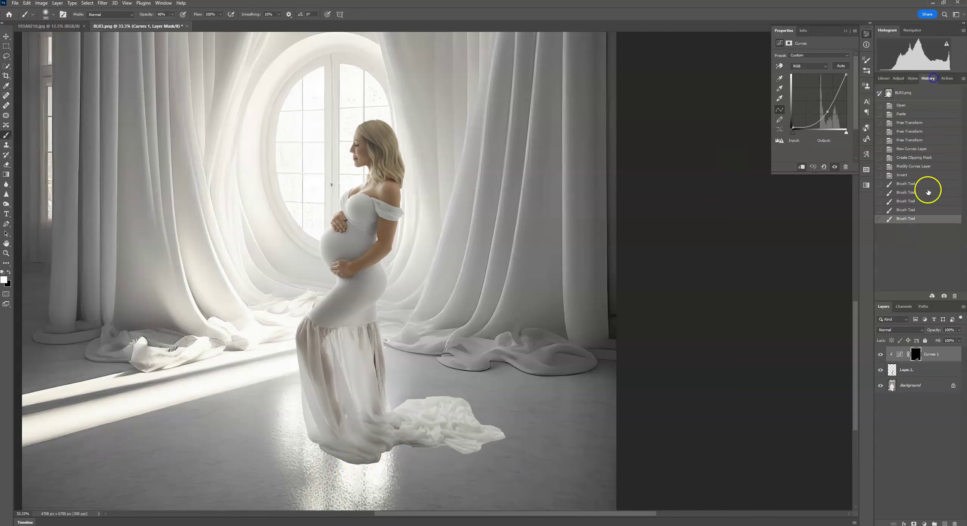
{"action": "left_click", "coordinate": [918, 214]}
{"action": "left_click", "coordinate": [955, 296]}
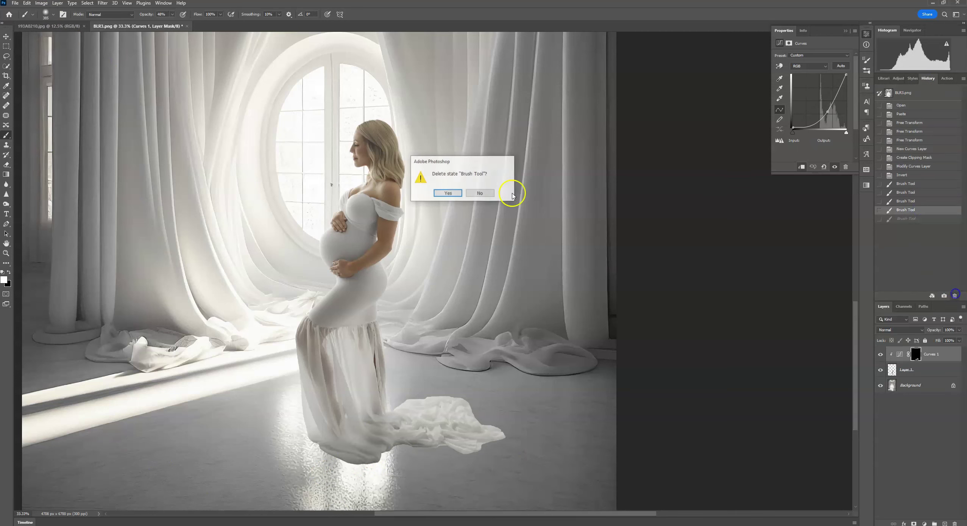
{"action": "left_click", "coordinate": [451, 195]}
{"action": "mouse_move", "coordinate": [391, 389]}
{"action": "left_mouse_down"}
{"action": "mouse_move", "coordinate": [355, 479]}
{"action": "mouse_move", "coordinate": [395, 451]}
{"action": "mouse_move", "coordinate": [424, 477]}
{"action": "mouse_move", "coordinate": [449, 467]}
{"action": "left_mouse_up"}
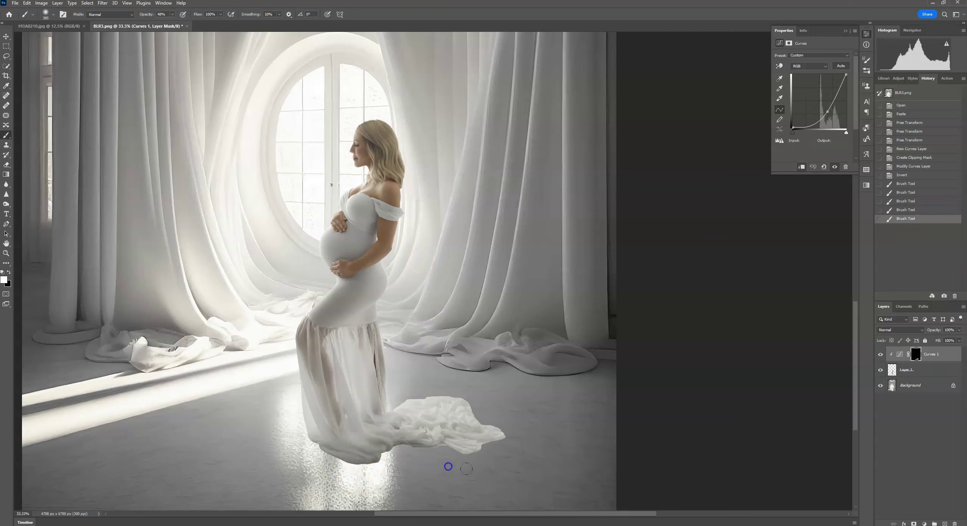
{"action": "mouse_move", "coordinate": [503, 441]}
{"action": "left_mouse_down"}
{"action": "mouse_move", "coordinate": [432, 435]}
{"action": "mouse_move", "coordinate": [455, 423]}
{"action": "left_mouse_up"}
{"action": "mouse_move", "coordinate": [427, 466]}
{"action": "left_mouse_down"}
{"action": "mouse_move", "coordinate": [491, 445]}
{"action": "mouse_move", "coordinate": [375, 469]}
{"action": "mouse_move", "coordinate": [321, 458]}
{"action": "mouse_move", "coordinate": [404, 465]}
{"action": "left_mouse_up"}
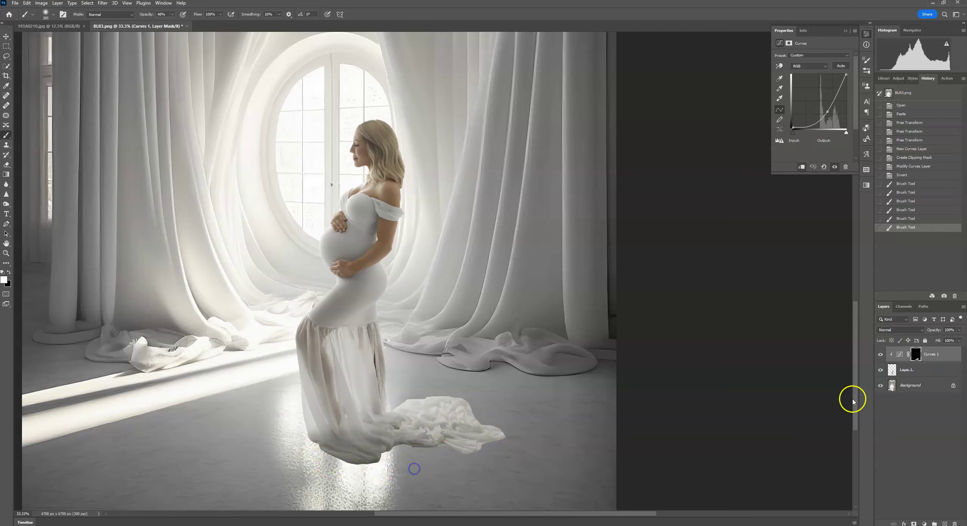
Lower the Curves layer opacity to 70% and dab shading onto the gown's trailing cloth
{"action": "left_click", "coordinate": [959, 330]}
{"action": "left_click_drag", "start_coordinate": [953, 341], "coordinate": [951, 340]}
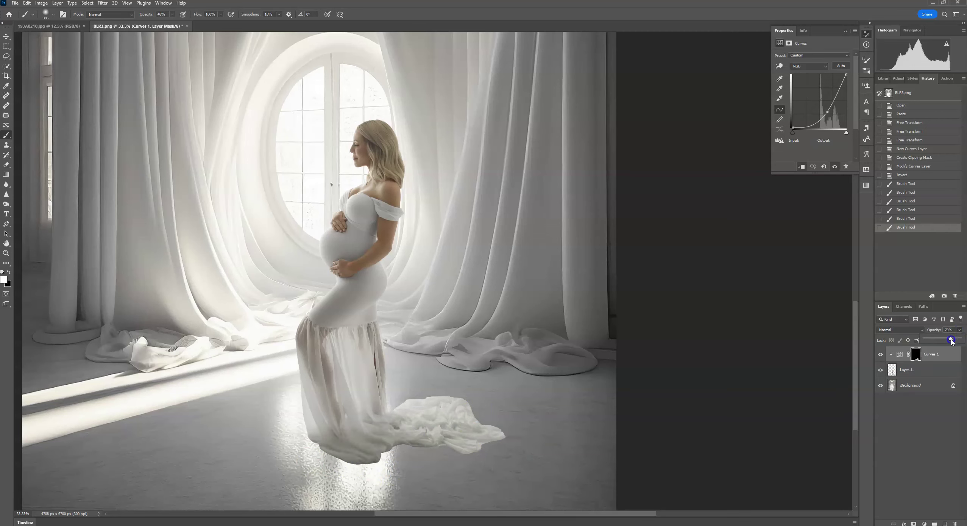
{"action": "left_click", "coordinate": [470, 453]}
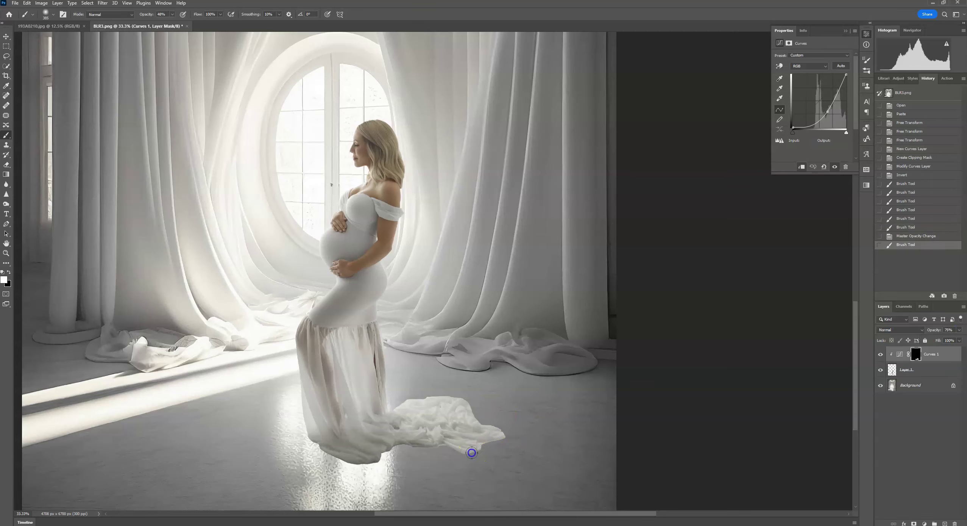
{"action": "left_click", "coordinate": [472, 449]}
{"action": "left_click", "coordinate": [488, 439]}
{"action": "left_click", "coordinate": [469, 451]}
{"action": "left_click", "coordinate": [451, 443]}
{"action": "left_click", "coordinate": [443, 441]}
{"action": "left_click", "coordinate": [439, 438]}
{"action": "left_click", "coordinate": [454, 428]}
{"action": "left_click", "coordinate": [475, 419]}
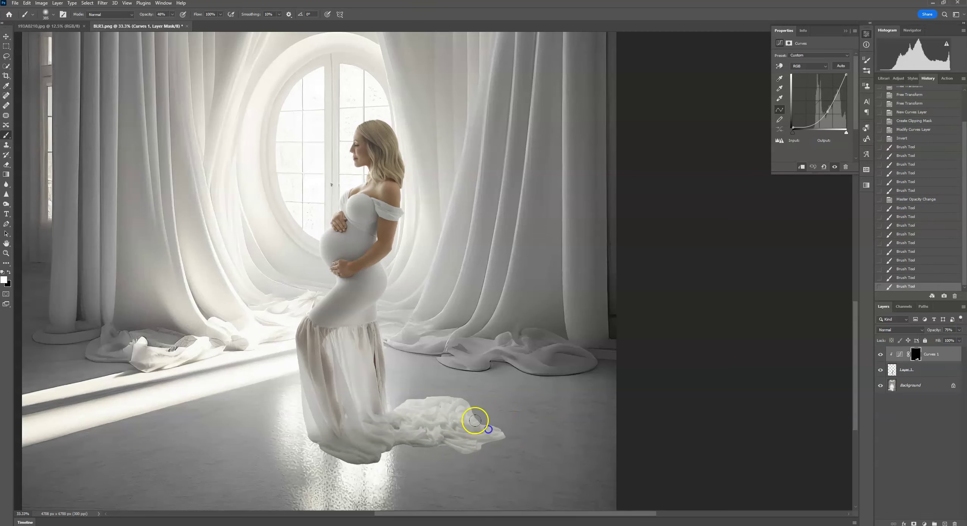
{"action": "left_click", "coordinate": [466, 417]}
{"action": "left_click", "coordinate": [438, 425]}
{"action": "left_click", "coordinate": [448, 436]}
{"action": "left_click", "coordinate": [467, 460]}
{"action": "left_click", "coordinate": [488, 454]}
{"action": "left_click", "coordinate": [426, 470]}
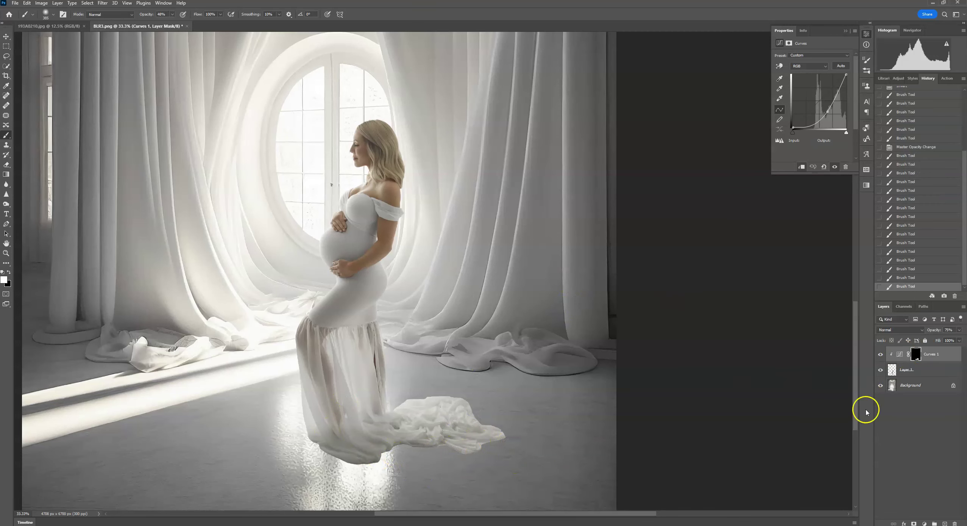
Add a layer mask to Layer 1 and set a black 18 px brush at 100% opacity
{"action": "left_click", "coordinate": [901, 370]}
{"action": "left_click", "coordinate": [914, 523]}
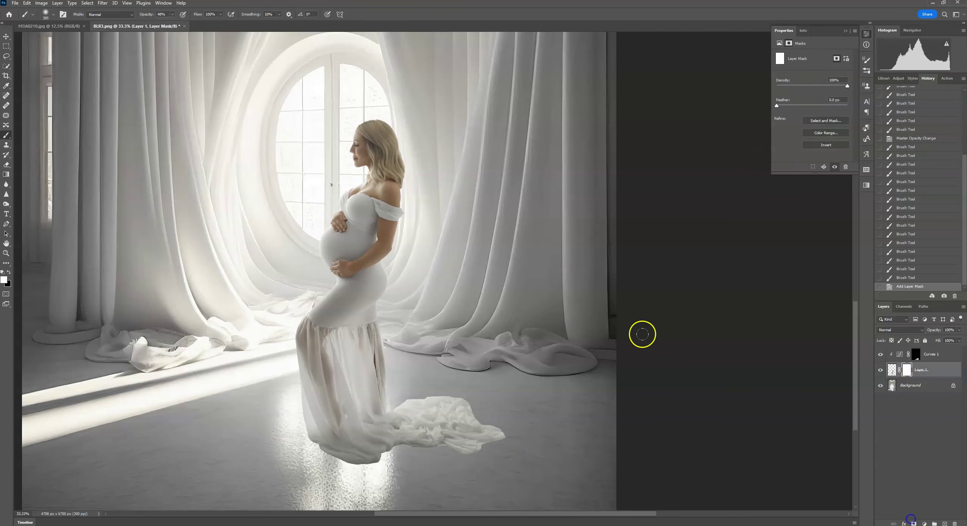
{"action": "scroll", "coordinate": [643, 334], "scroll_direction": "up", "scroll_amount": 4}
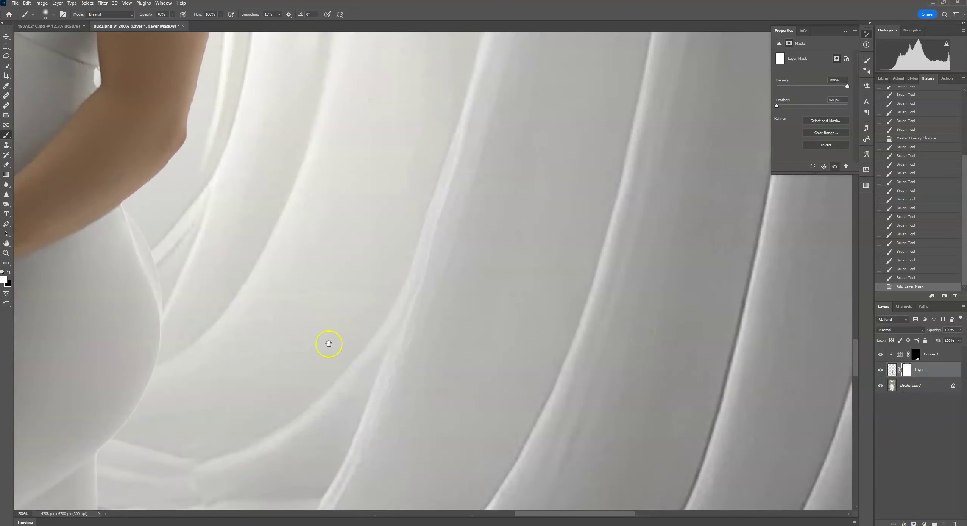
{"action": "left_click_drag", "start_coordinate": [329, 344], "coordinate": [381, 237]}
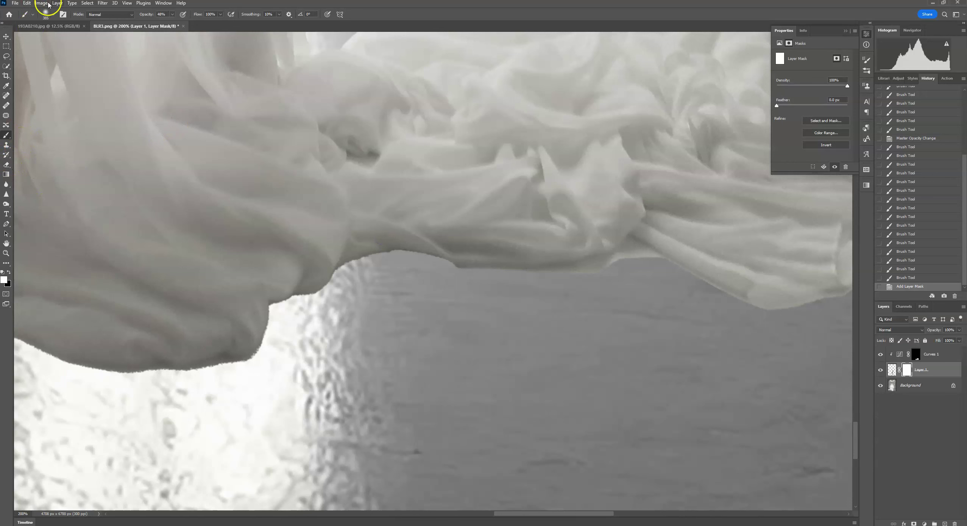
{"action": "left_click", "coordinate": [53, 14]}
{"action": "left_click_drag", "start_coordinate": [49, 38], "coordinate": [44, 39]}
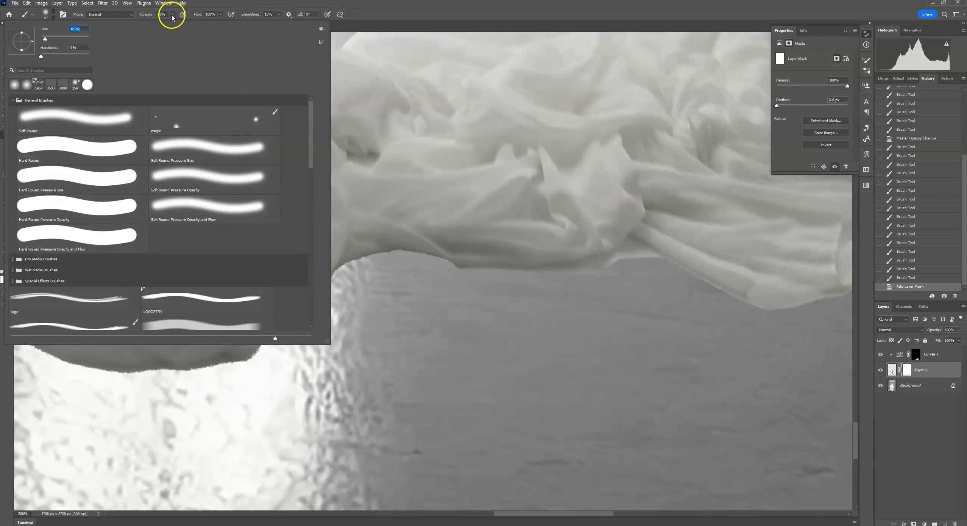
{"action": "left_click", "coordinate": [173, 14]}
{"action": "left_click_drag", "start_coordinate": [172, 23], "coordinate": [195, 21]}
{"action": "left_click", "coordinate": [8, 272]}
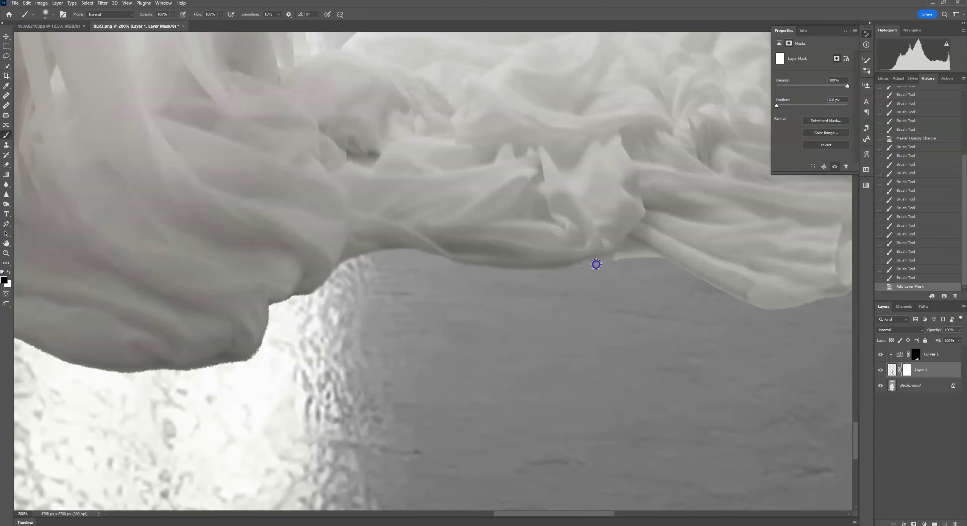
Mask away the fabric's ragged lower and crumpled edges, undoing the last stroke
{"action": "mouse_move", "coordinate": [571, 267]}
{"action": "left_mouse_down"}
{"action": "mouse_move", "coordinate": [458, 268]}
{"action": "mouse_move", "coordinate": [611, 267]}
{"action": "left_mouse_up"}
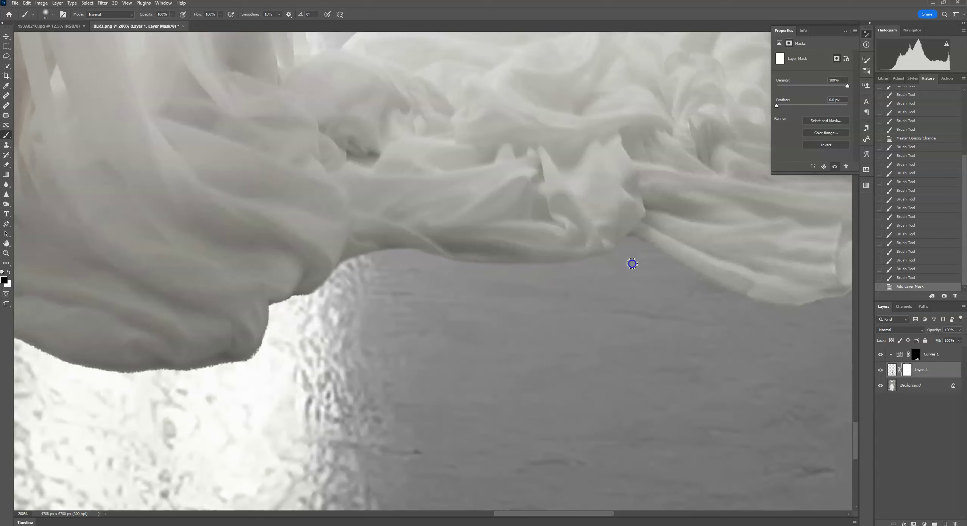
{"action": "left_click_drag", "start_coordinate": [632, 264], "coordinate": [627, 263]}
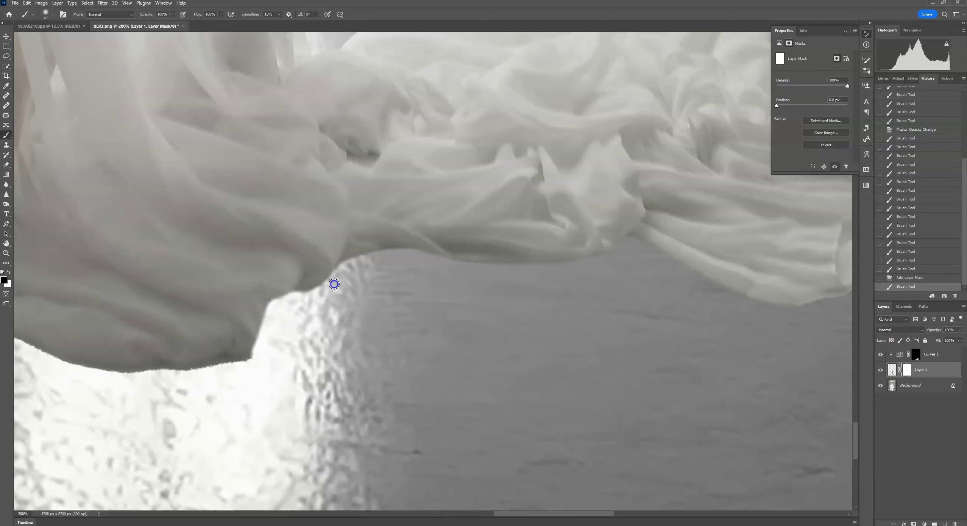
{"action": "mouse_move", "coordinate": [334, 284]}
{"action": "left_mouse_down"}
{"action": "mouse_move", "coordinate": [283, 289]}
{"action": "mouse_move", "coordinate": [496, 281]}
{"action": "left_mouse_up"}
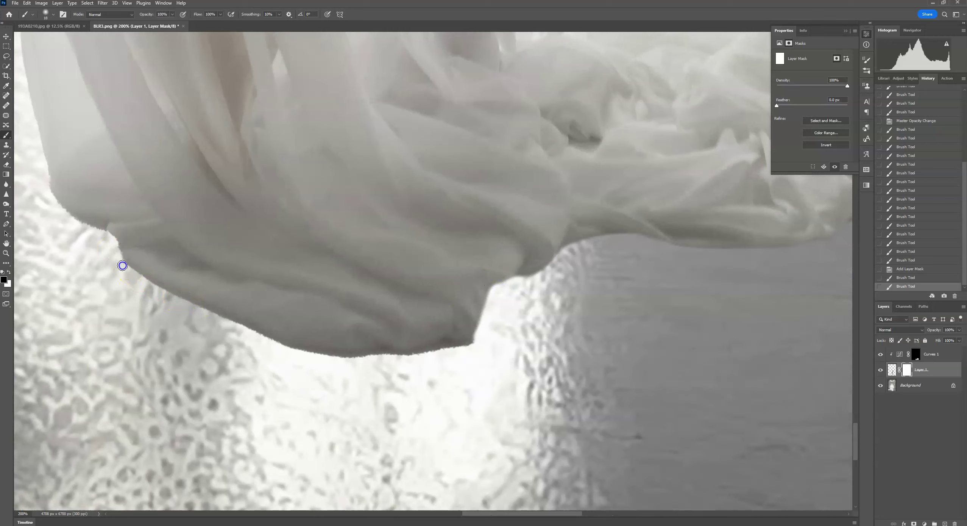
{"action": "mouse_move", "coordinate": [222, 323]}
{"action": "left_mouse_down"}
{"action": "mouse_move", "coordinate": [448, 348]}
{"action": "mouse_move", "coordinate": [388, 361]}
{"action": "mouse_move", "coordinate": [472, 348]}
{"action": "mouse_move", "coordinate": [487, 333]}
{"action": "mouse_move", "coordinate": [456, 351]}
{"action": "left_mouse_up"}
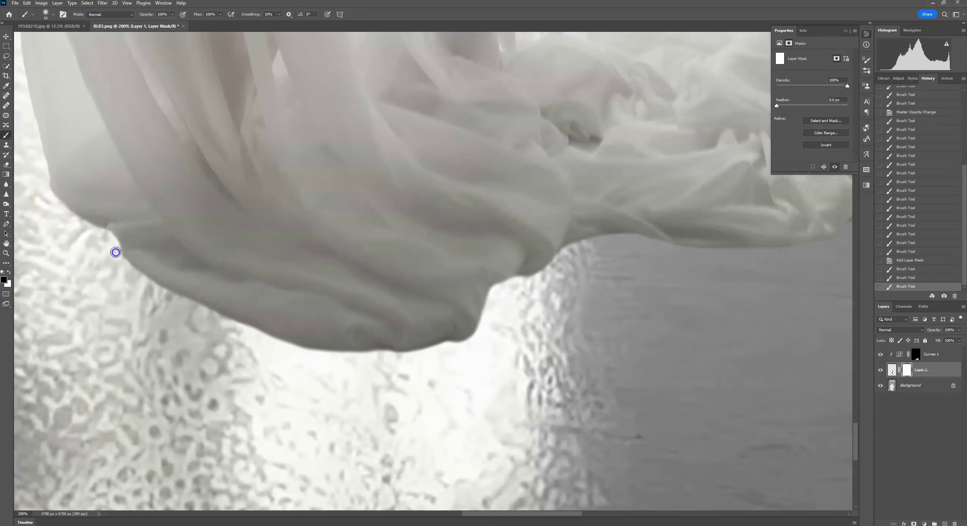
{"action": "left_click", "coordinate": [285, 283]}
{"action": "left_click_drag", "start_coordinate": [428, 219], "coordinate": [339, 276]}
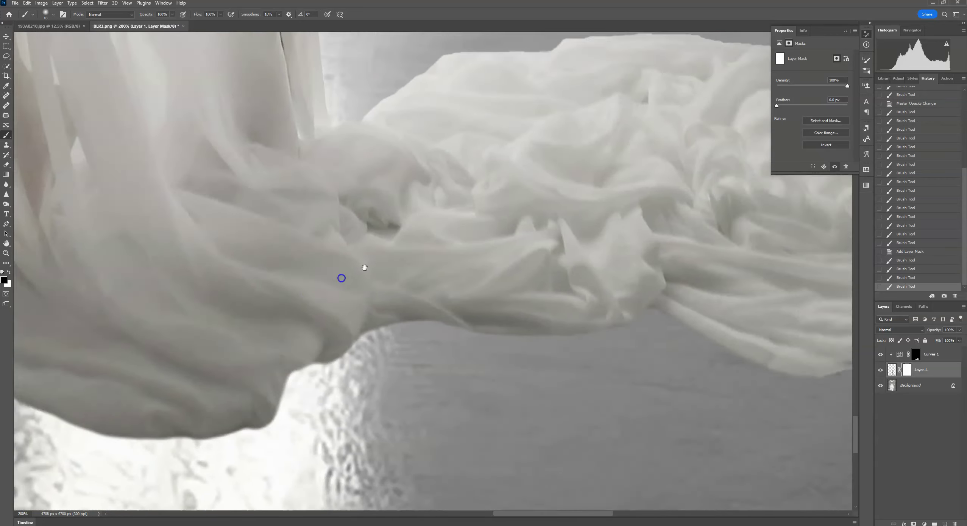
{"action": "left_click", "coordinate": [502, 376]}
{"action": "left_click_drag", "start_coordinate": [503, 376], "coordinate": [591, 375]}
{"action": "left_click", "coordinate": [26, 3]}
{"action": "left_click", "coordinate": [41, 12]}
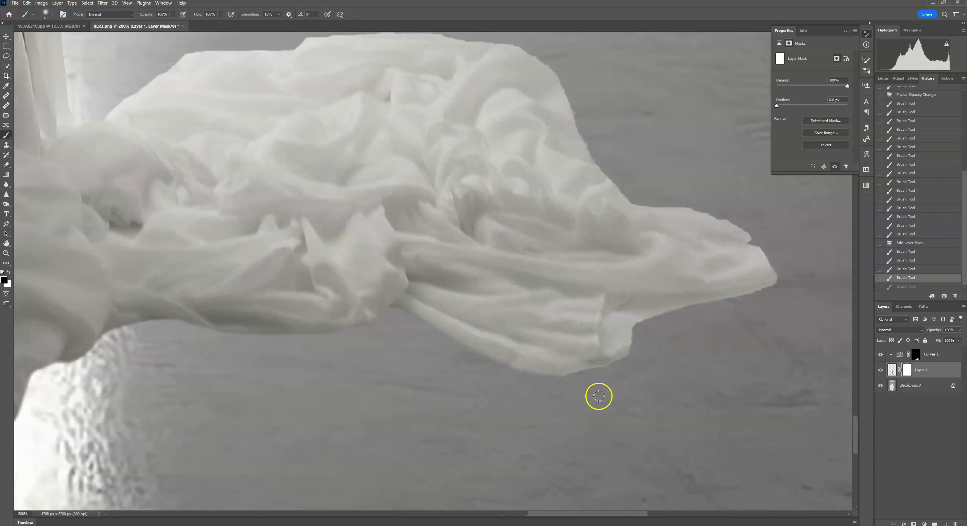
Mask the fabric's lower right edge and soften its top edge
{"action": "left_click", "coordinate": [557, 380]}
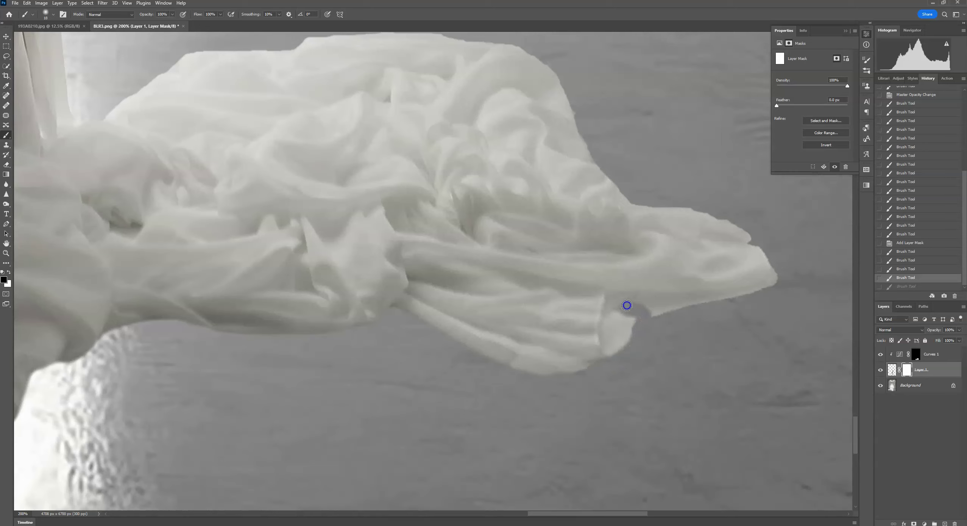
{"action": "mouse_move", "coordinate": [653, 288]}
{"action": "left_mouse_down"}
{"action": "mouse_move", "coordinate": [714, 296]}
{"action": "mouse_move", "coordinate": [778, 277]}
{"action": "left_mouse_up"}
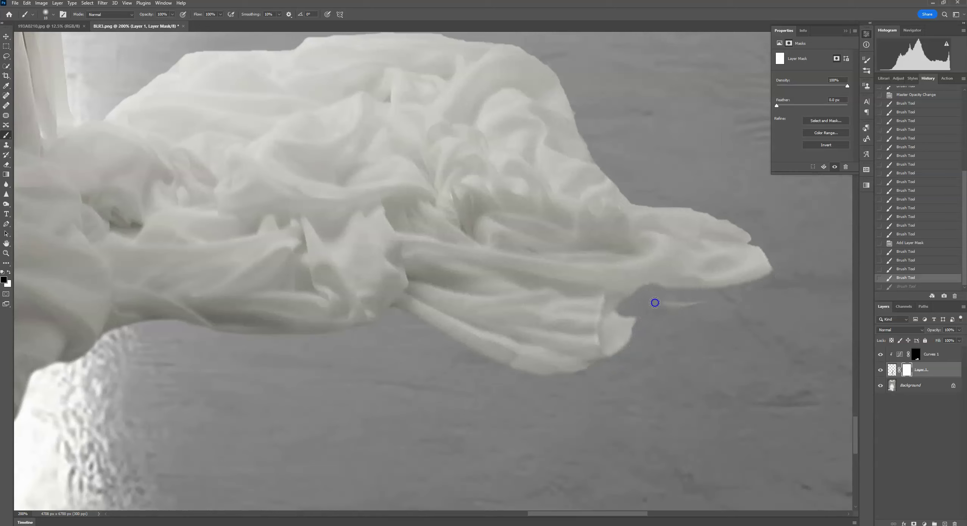
{"action": "left_click_drag", "start_coordinate": [632, 319], "coordinate": [639, 328]}
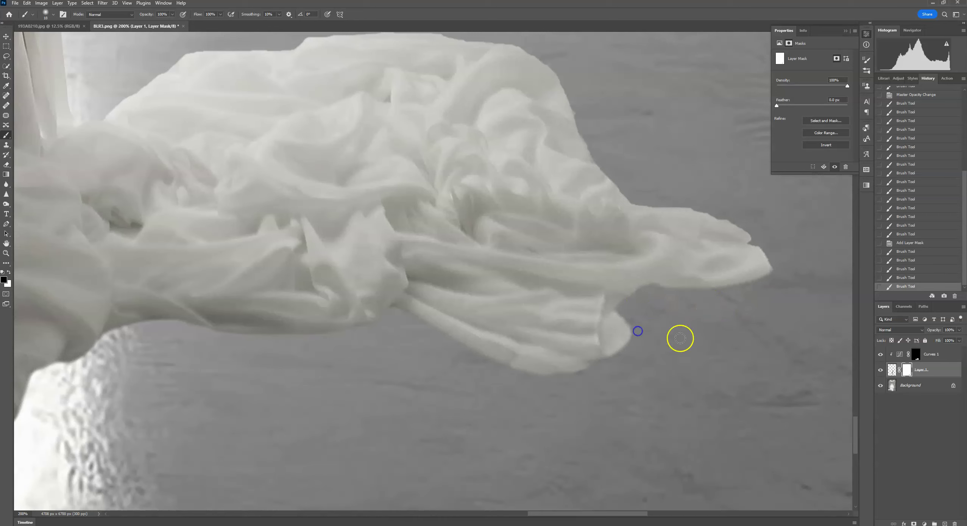
{"action": "scroll", "coordinate": [631, 318], "scroll_direction": "up", "scroll_amount": 1}
{"action": "scroll", "coordinate": [630, 318], "scroll_direction": "right", "scroll_amount": 2}
{"action": "left_click_drag", "start_coordinate": [590, 227], "coordinate": [546, 217]}
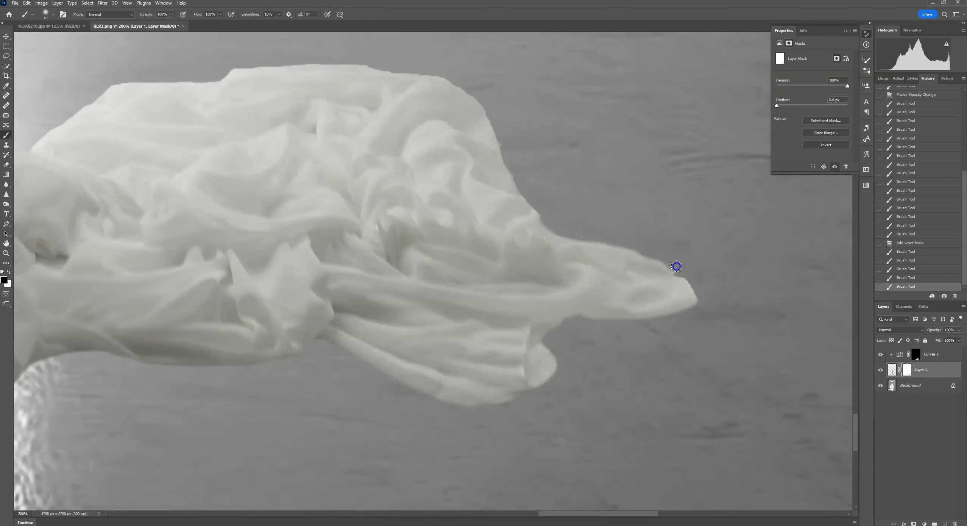
{"action": "left_click_drag", "start_coordinate": [645, 332], "coordinate": [643, 333]}
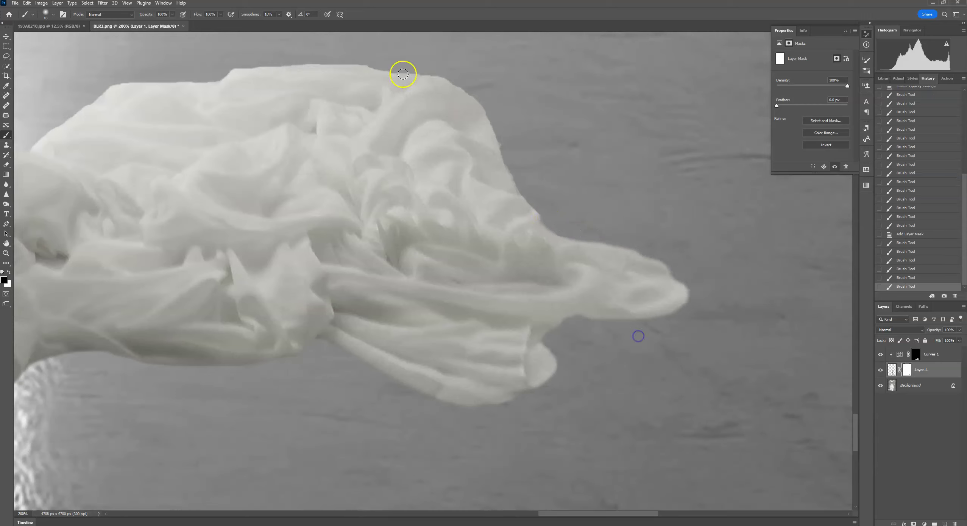
{"action": "left_click_drag", "start_coordinate": [411, 74], "coordinate": [416, 72]}
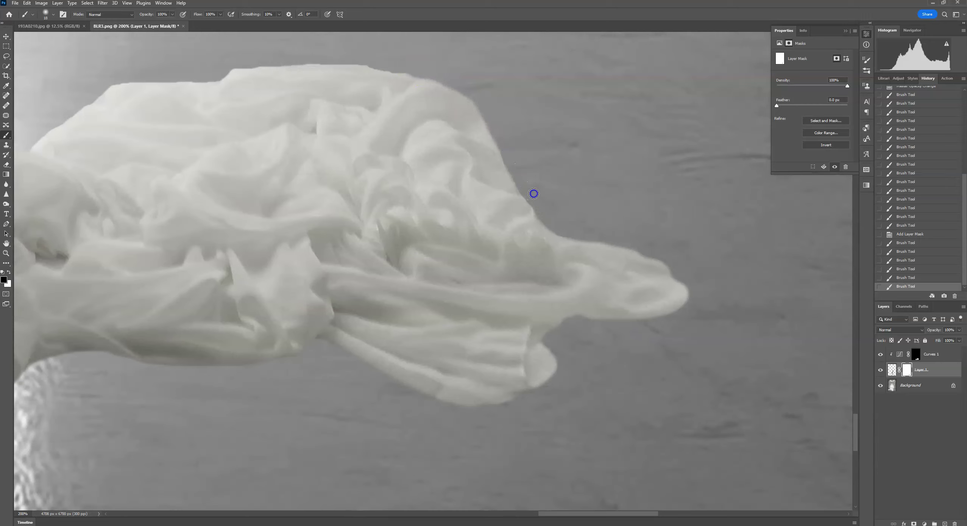
{"action": "mouse_move", "coordinate": [238, 39]}
{"action": "left_mouse_down"}
{"action": "mouse_move", "coordinate": [121, 61]}
{"action": "mouse_move", "coordinate": [98, 92]}
{"action": "mouse_move", "coordinate": [130, 76]}
{"action": "left_mouse_up"}
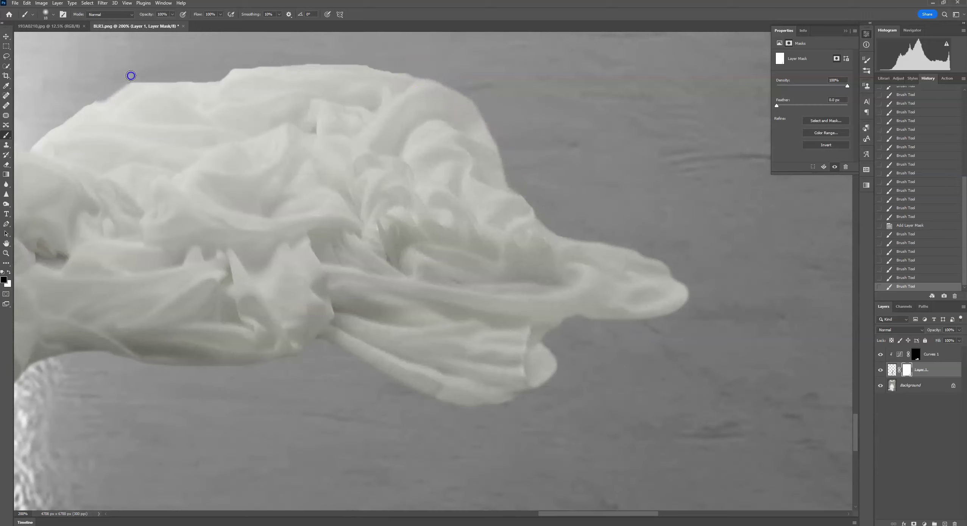
{"action": "mouse_move", "coordinate": [72, 112]}
{"action": "left_mouse_down"}
{"action": "mouse_move", "coordinate": [28, 147]}
{"action": "mouse_move", "coordinate": [82, 95]}
{"action": "mouse_move", "coordinate": [180, 77]}
{"action": "left_mouse_up"}
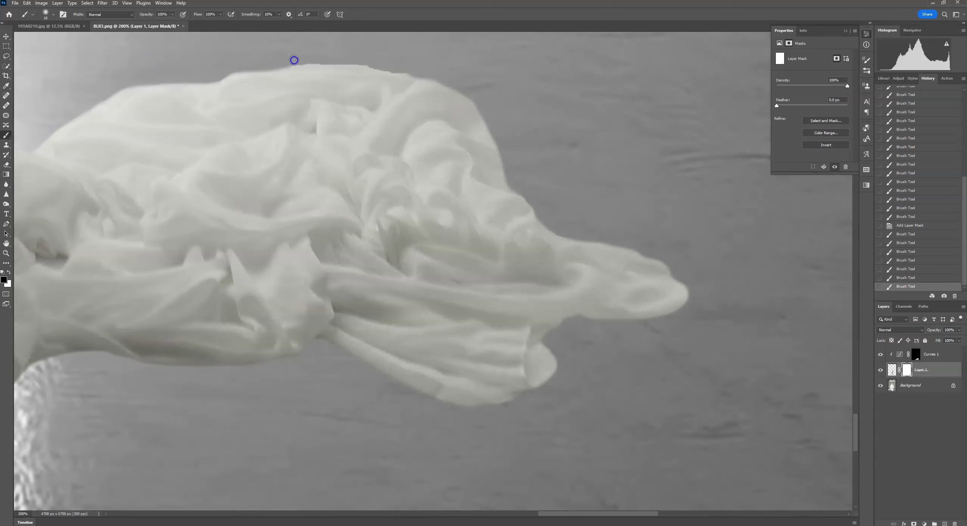
{"action": "left_click_drag", "start_coordinate": [294, 60], "coordinate": [429, 72]}
{"action": "key", "text": "space"}
{"action": "left_click_drag", "start_coordinate": [121, 348], "coordinate": [334, 259]}
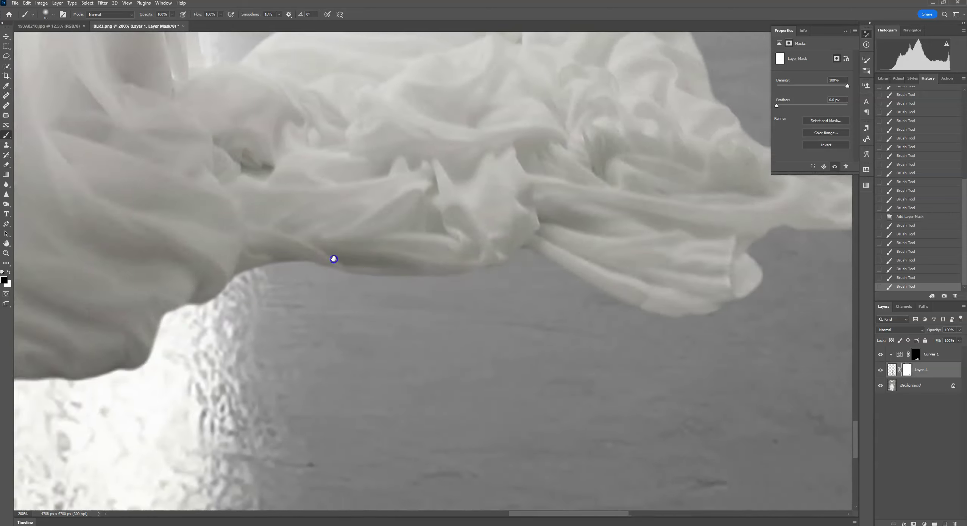
{"action": "scroll", "coordinate": [333, 259], "scroll_direction": "down", "scroll_amount": 5}
Fit the image on screen and duplicate the Background layer as 'Background copy'
{"action": "key", "text": "ctrl+0"}
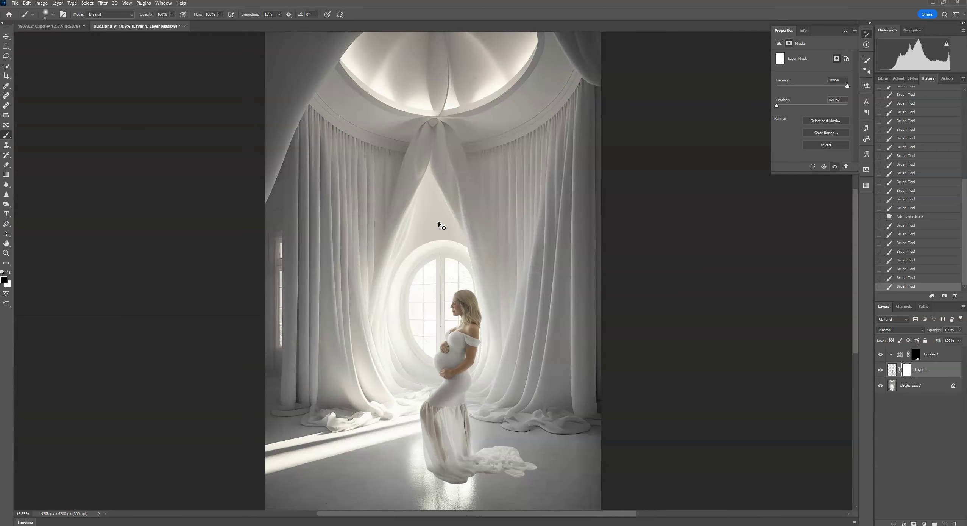
{"action": "scroll", "coordinate": [438, 222], "scroll_direction": "down", "scroll_amount": 1}
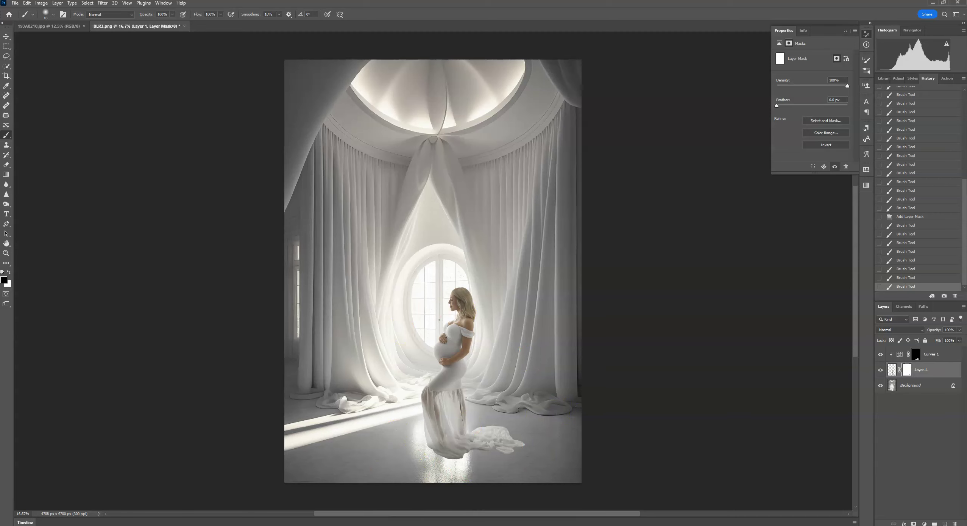
{"action": "left_click_drag", "start_coordinate": [932, 390], "coordinate": [945, 522]}
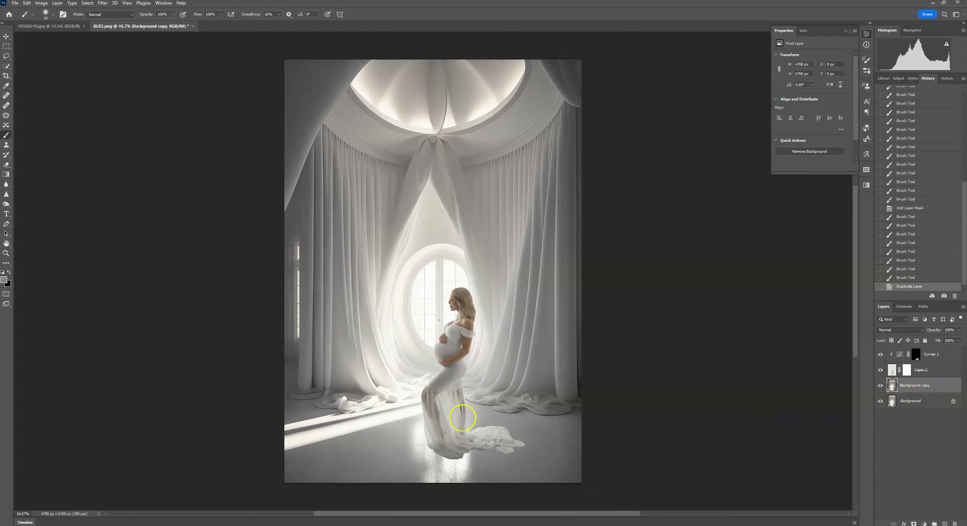
{"action": "left_click", "coordinate": [4, 148]}
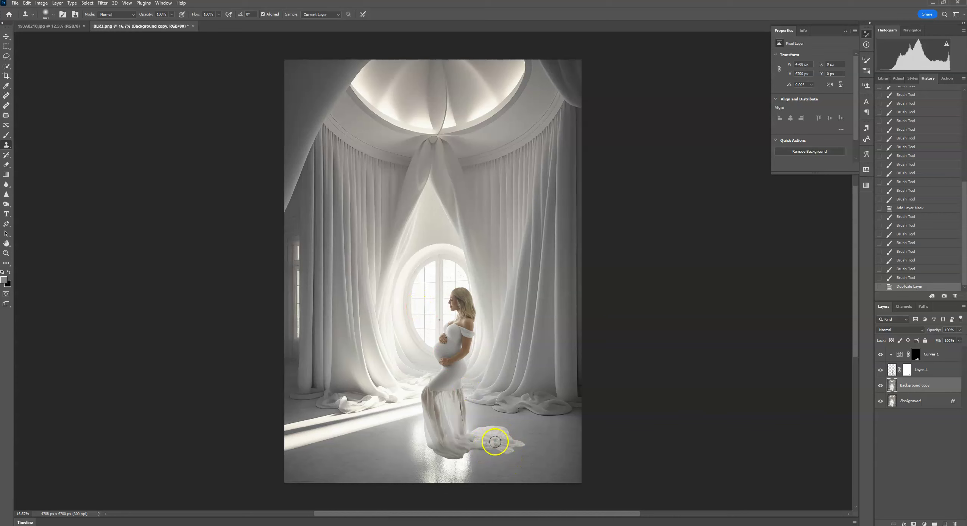
{"action": "key", "text": "ctrl+t"}
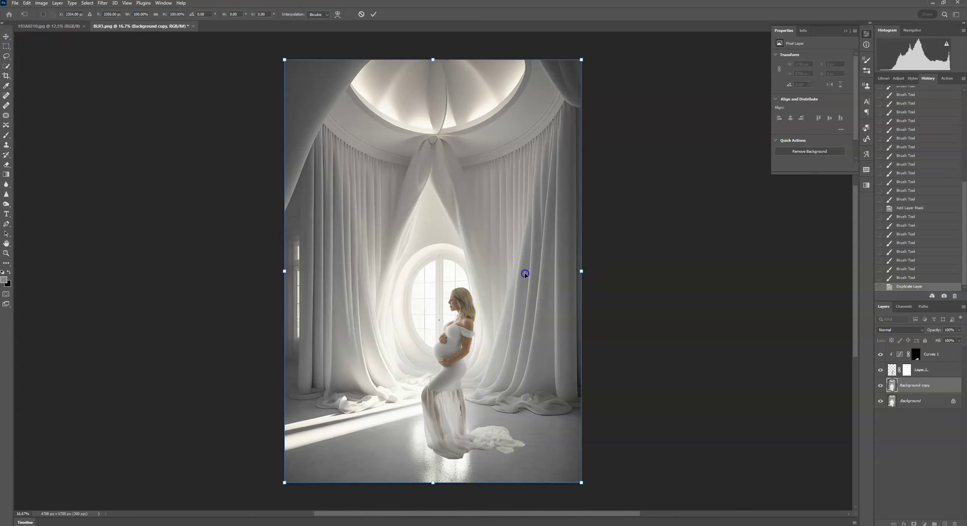
Commit the Background copy transform, shift the figure on Layer 1 slightly right, then reselect Background copy
{"action": "left_click_drag", "start_coordinate": [526, 272], "coordinate": [528, 271]}
{"action": "left_click", "coordinate": [373, 14]}
{"action": "left_click", "coordinate": [916, 372]}
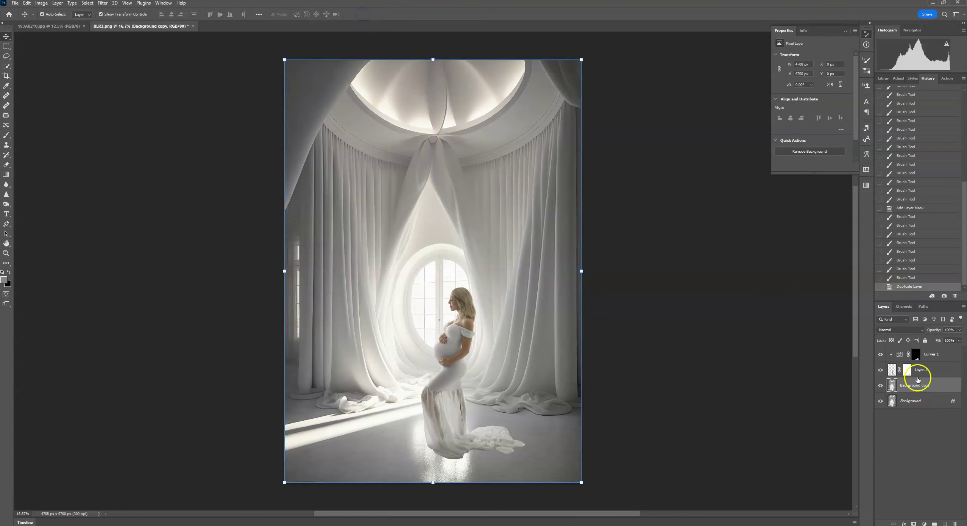
{"action": "key", "text": "v"}
{"action": "left_click", "coordinate": [526, 286]}
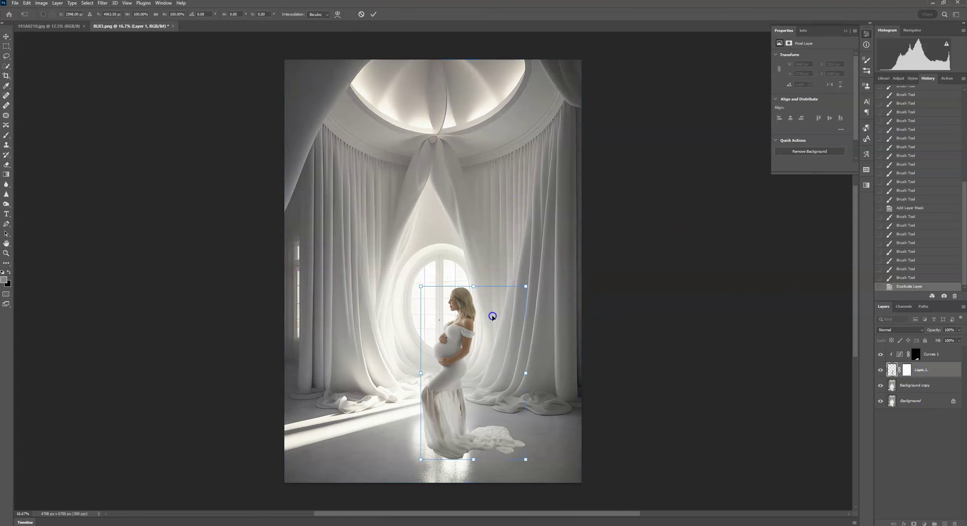
{"action": "left_click_drag", "start_coordinate": [492, 316], "coordinate": [494, 317]}
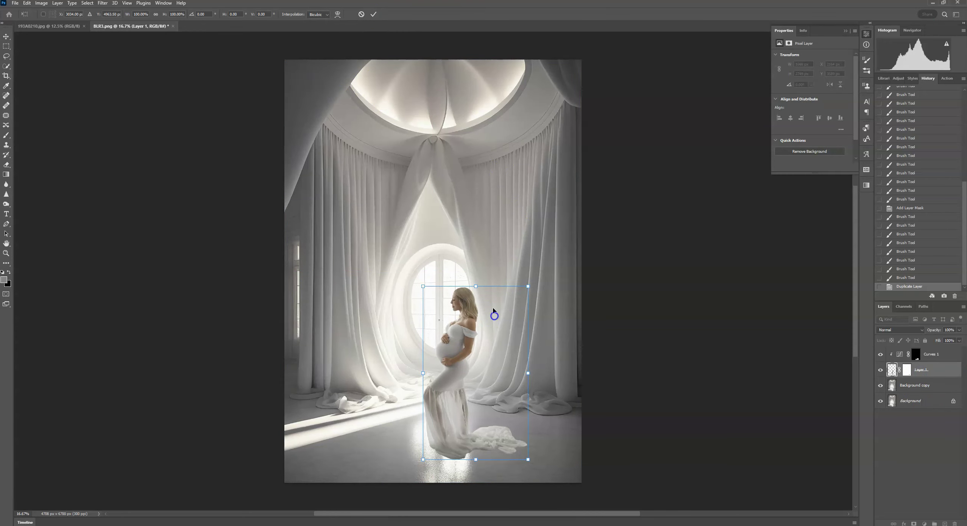
{"action": "left_click", "coordinate": [375, 14]}
{"action": "left_click", "coordinate": [935, 386]}
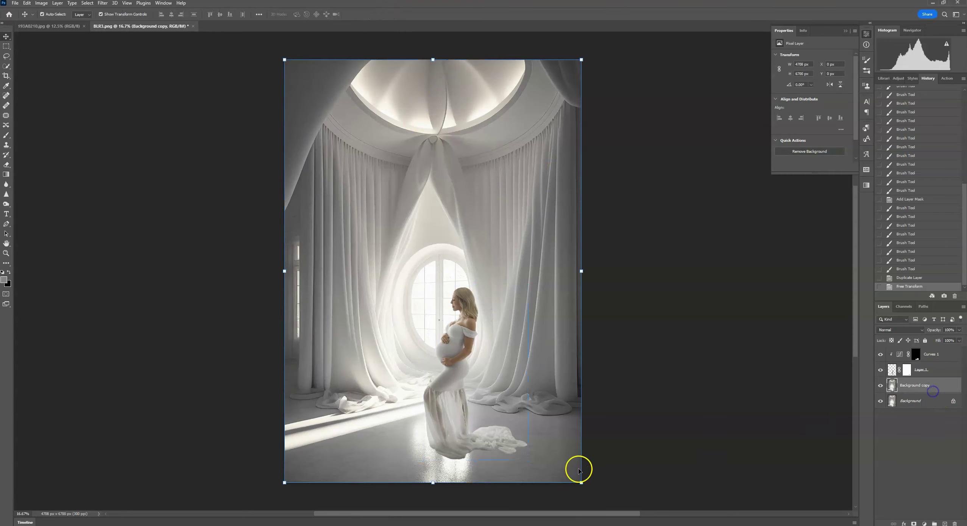
{"action": "left_click", "coordinate": [6, 144]}
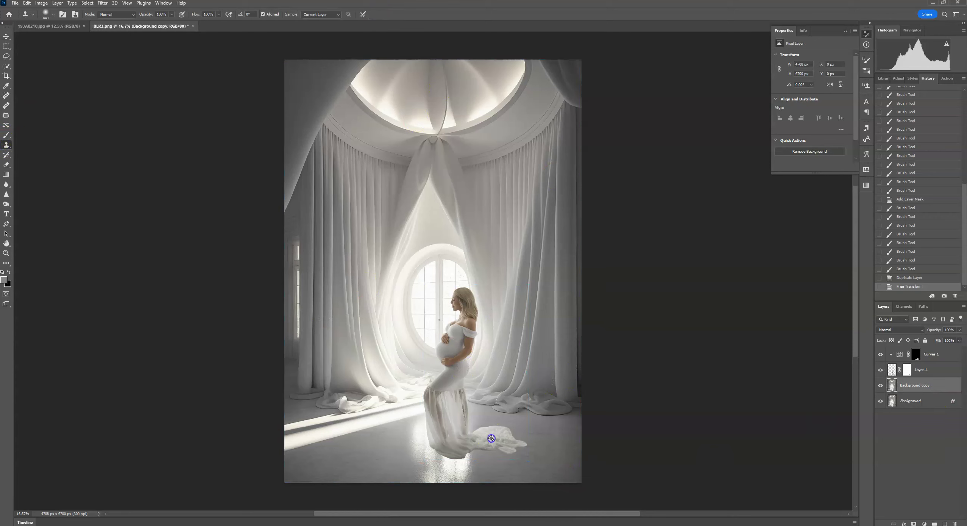
Sample the floor near the hem and clone it over the skirt's bottom, undoing the last patch
{"action": "left_click", "coordinate": [452, 447]}
{"action": "mouse_move", "coordinate": [442, 448]}
{"action": "left_mouse_down"}
{"action": "mouse_move", "coordinate": [456, 476]}
{"action": "mouse_move", "coordinate": [439, 440]}
{"action": "mouse_move", "coordinate": [435, 459]}
{"action": "mouse_move", "coordinate": [432, 433]}
{"action": "mouse_move", "coordinate": [434, 460]}
{"action": "mouse_move", "coordinate": [436, 431]}
{"action": "left_mouse_up"}
{"action": "left_click_drag", "start_coordinate": [444, 453], "coordinate": [468, 469]}
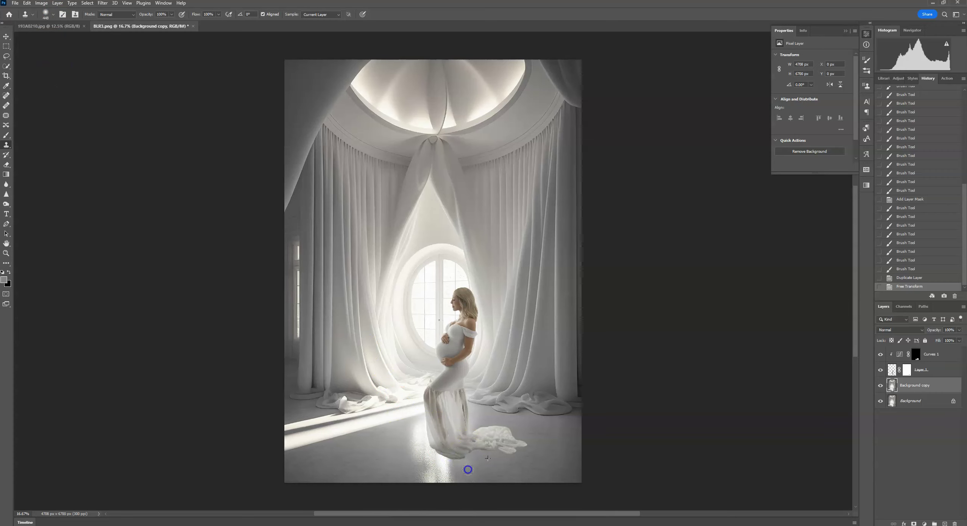
{"action": "left_click", "coordinate": [452, 456]}
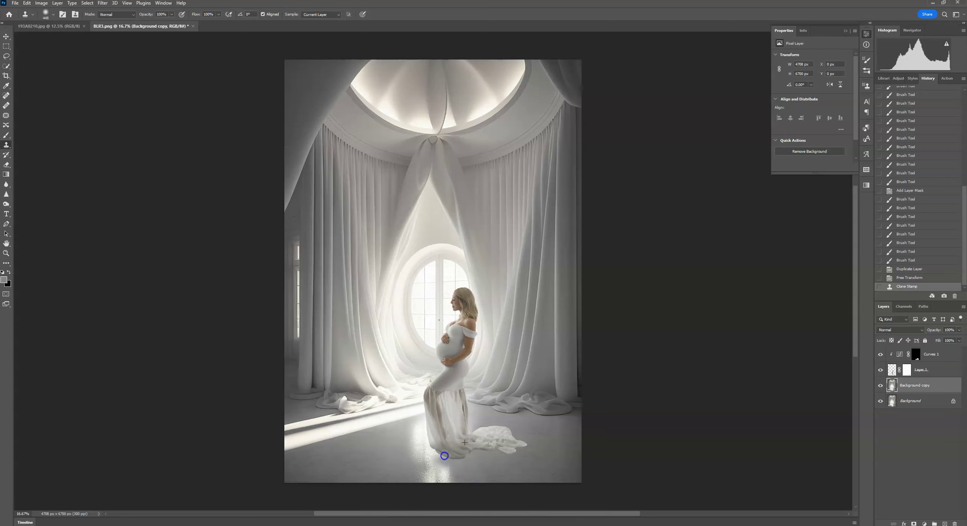
{"action": "left_click", "coordinate": [502, 480]}
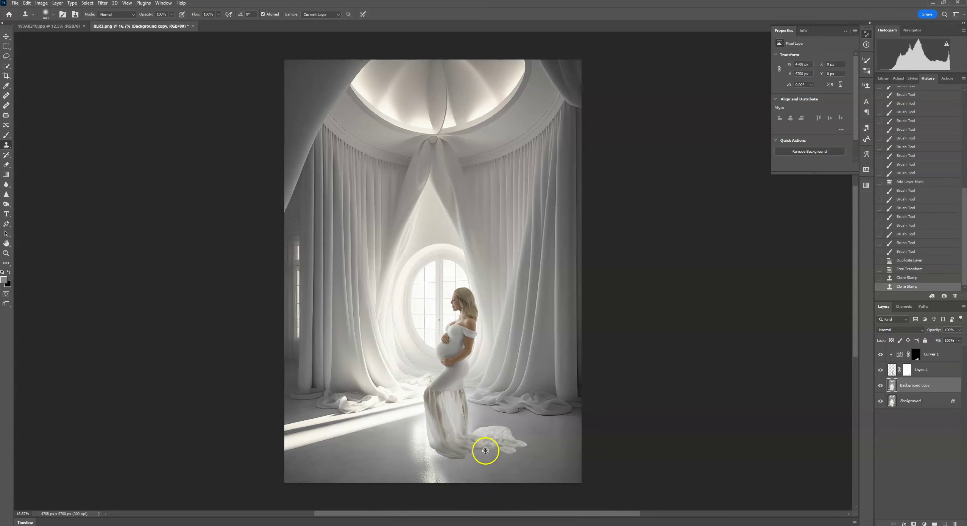
{"action": "left_click", "coordinate": [444, 450]}
{"action": "left_click", "coordinate": [467, 456]}
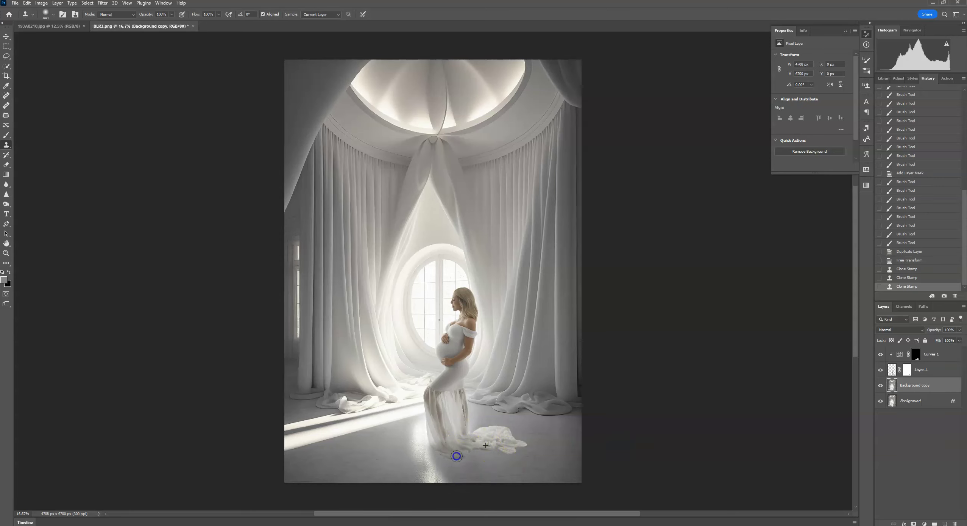
{"action": "left_click", "coordinate": [26, 3]}
{"action": "left_click", "coordinate": [34, 11]}
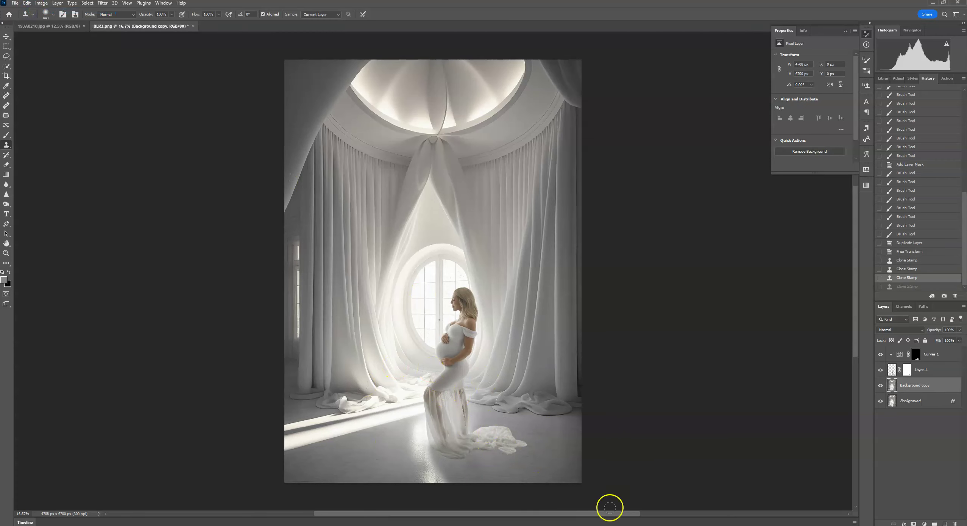
Add a layer mask to Background copy and undo a trial clone stroke over the floor glow
{"action": "left_click", "coordinate": [914, 523]}
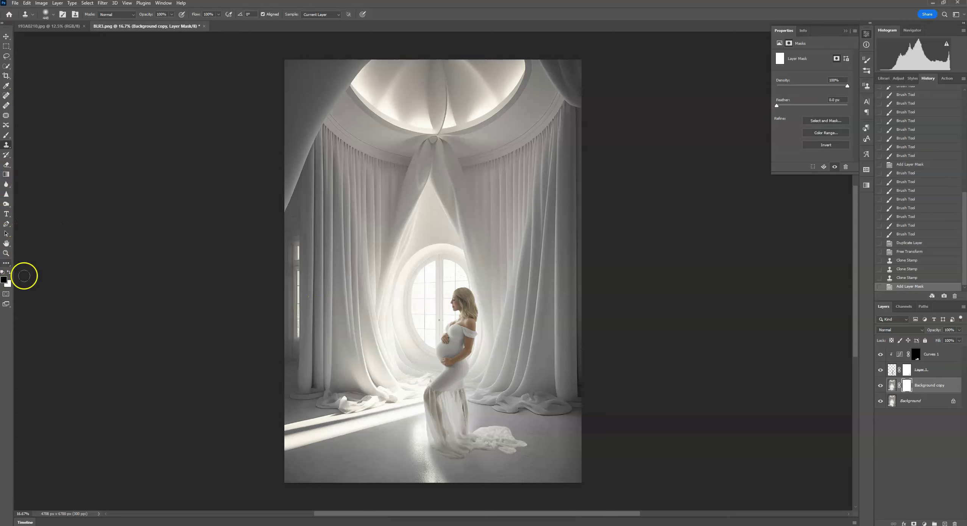
{"action": "left_click_drag", "start_coordinate": [387, 472], "coordinate": [410, 454]}
{"action": "left_click", "coordinate": [27, 3]}
{"action": "left_click", "coordinate": [42, 11]}
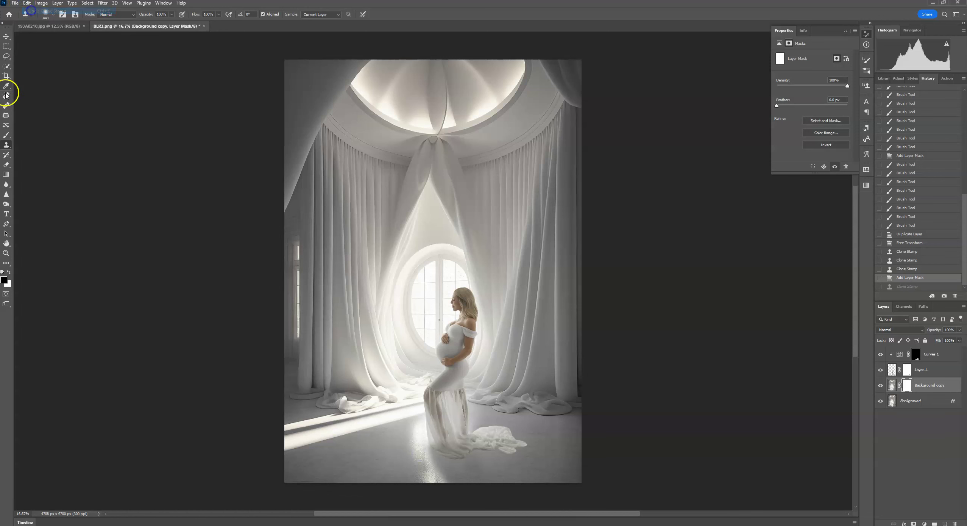
Enlarge the Brush and paint a first mask stroke near the image bottom
{"action": "left_click", "coordinate": [7, 134]}
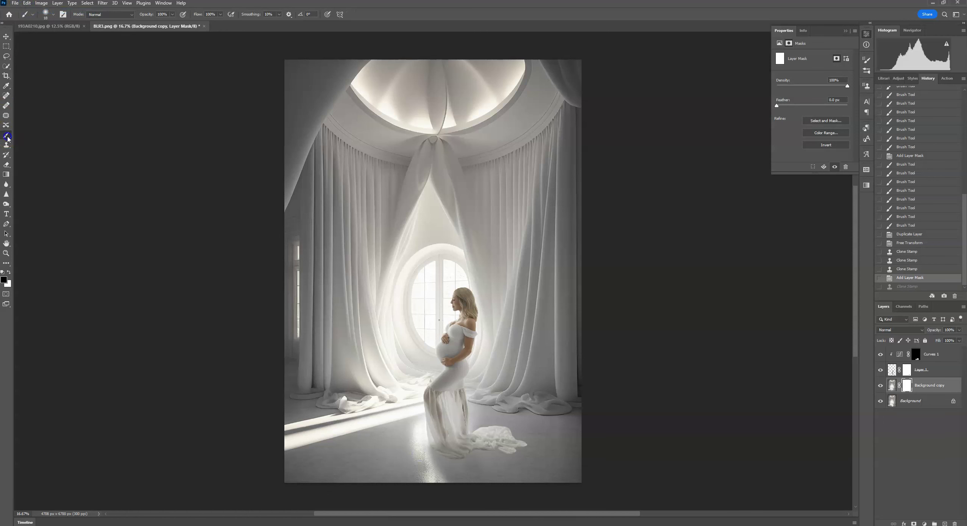
{"action": "left_click", "coordinate": [53, 14]}
{"action": "left_click_drag", "start_coordinate": [57, 37], "coordinate": [83, 39]}
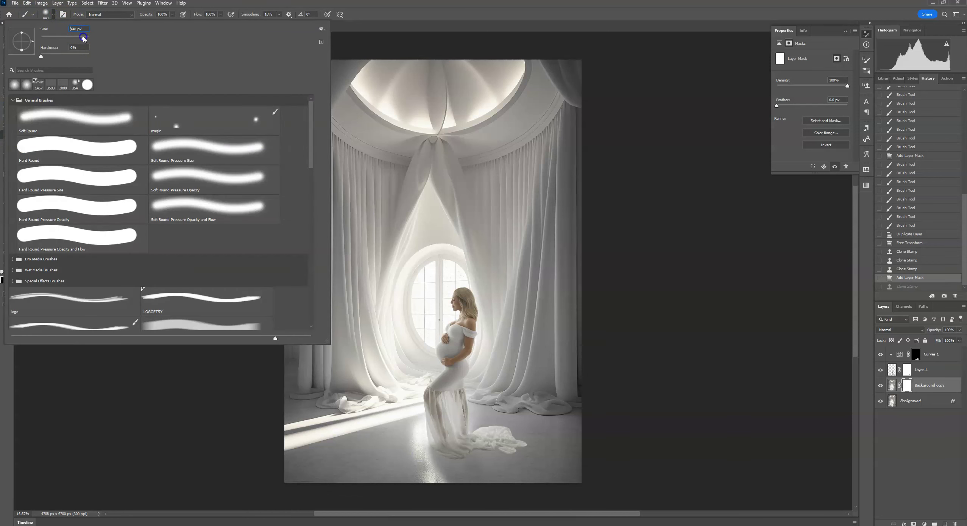
{"action": "left_click", "coordinate": [414, 446]}
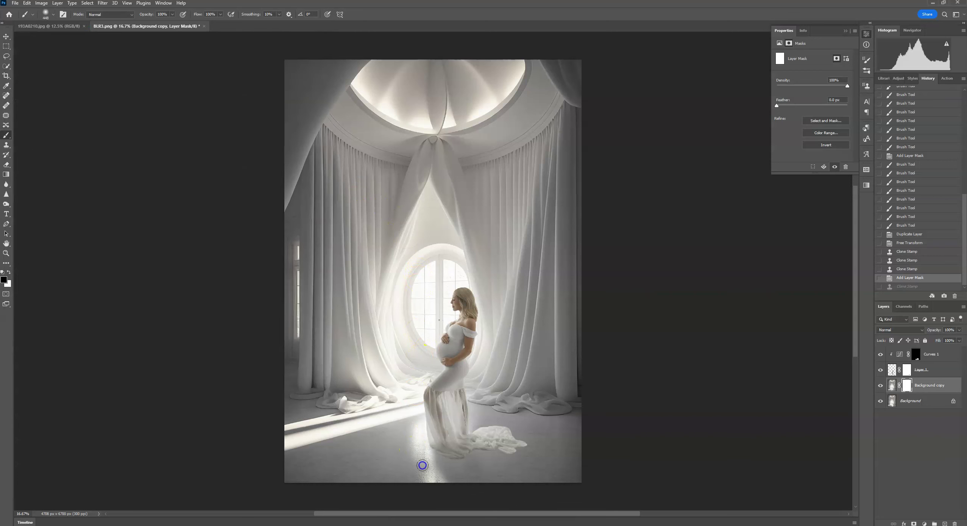
{"action": "left_click", "coordinate": [503, 468]}
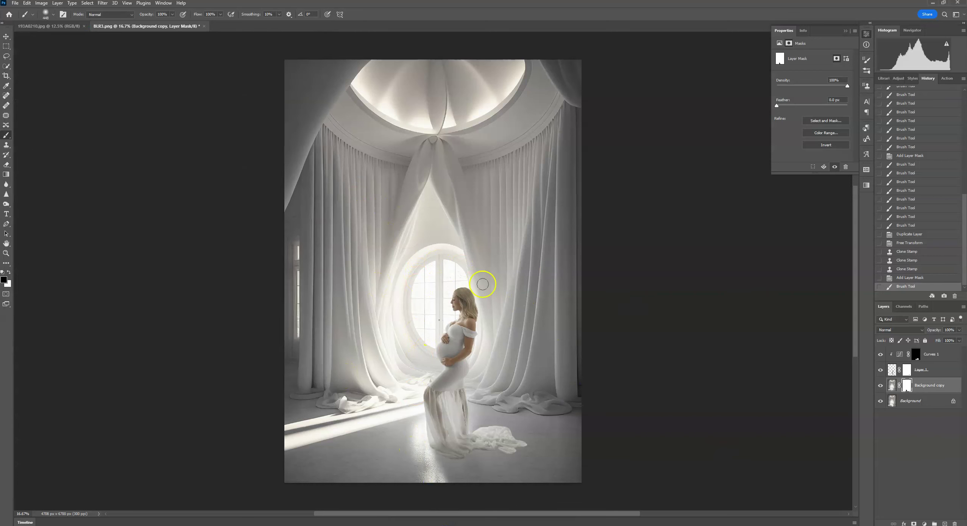
{"action": "scroll", "coordinate": [483, 284], "scroll_direction": "up", "scroll_amount": 3}
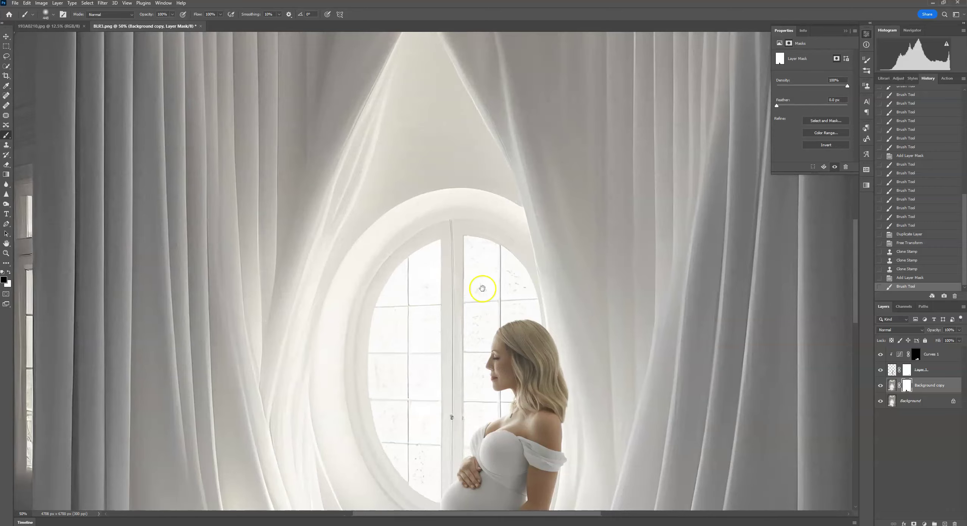
{"action": "scroll", "coordinate": [482, 287], "scroll_direction": "down", "scroll_amount": 10}
{"action": "scroll", "coordinate": [436, 330], "scroll_direction": "up", "scroll_amount": 2}
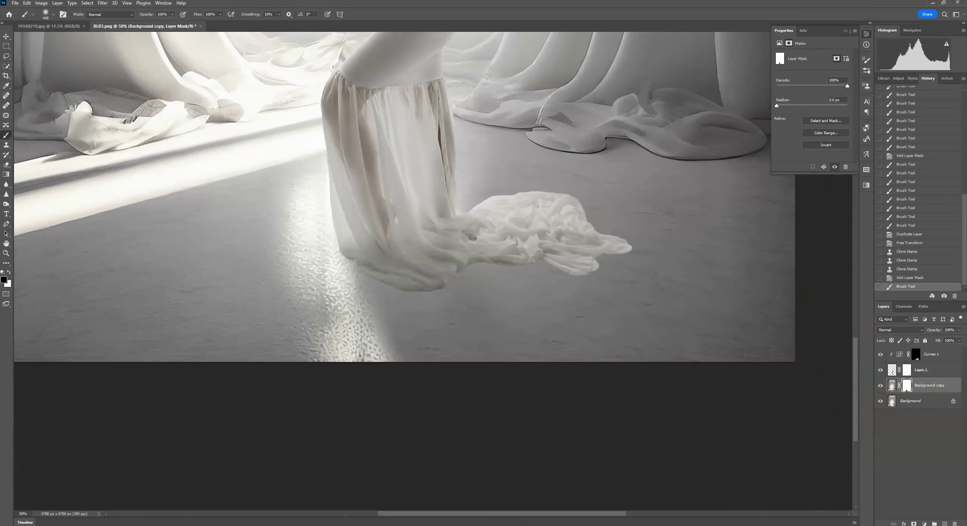
Set the brush to 306 px and paint the mask along the floor's bottom edge
{"action": "left_click", "coordinate": [45, 14]}
{"action": "left_click_drag", "start_coordinate": [84, 38], "coordinate": [79, 38]}
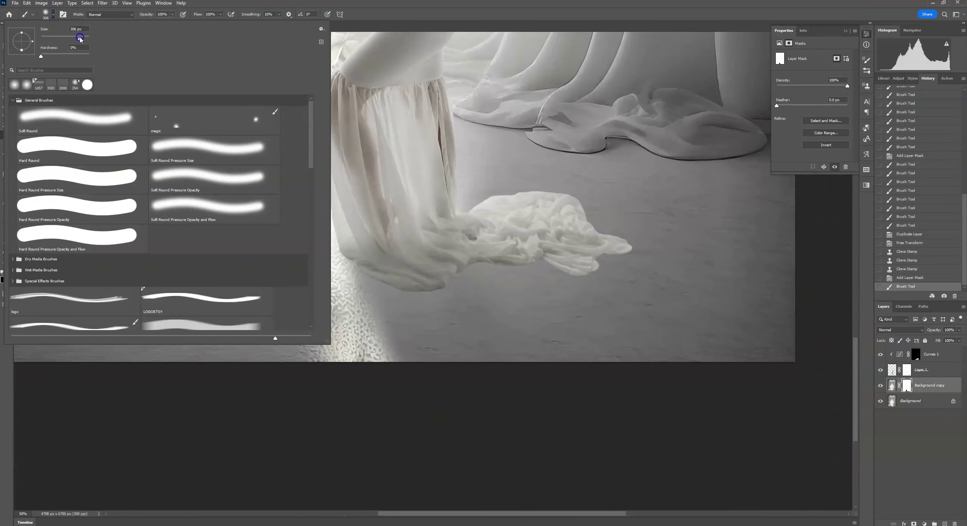
{"action": "left_click", "coordinate": [421, 18]}
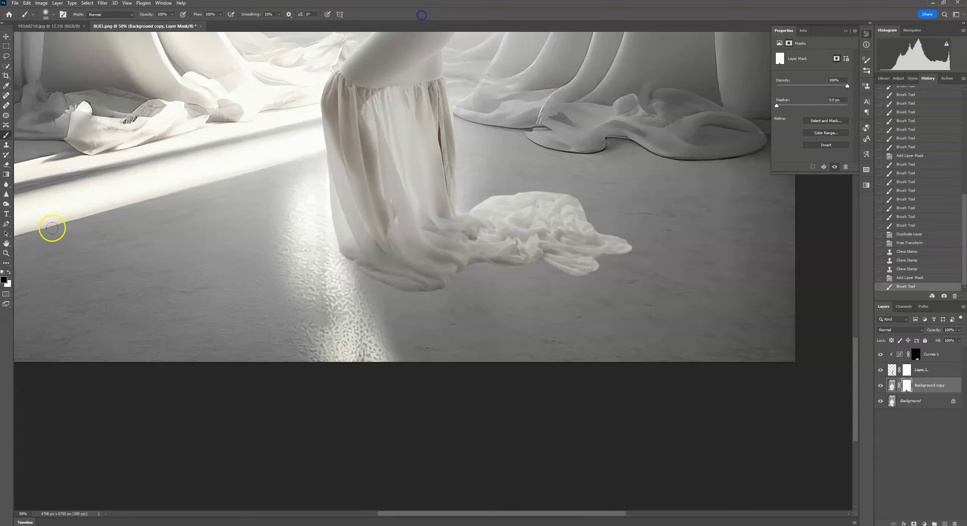
{"action": "left_click", "coordinate": [54, 15]}
{"action": "left_click", "coordinate": [408, 11]}
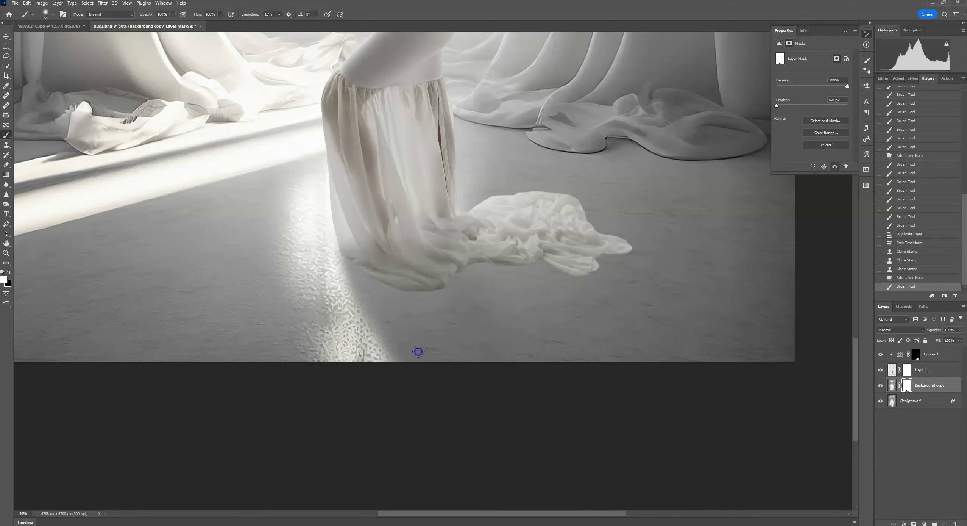
{"action": "left_click", "coordinate": [438, 357]}
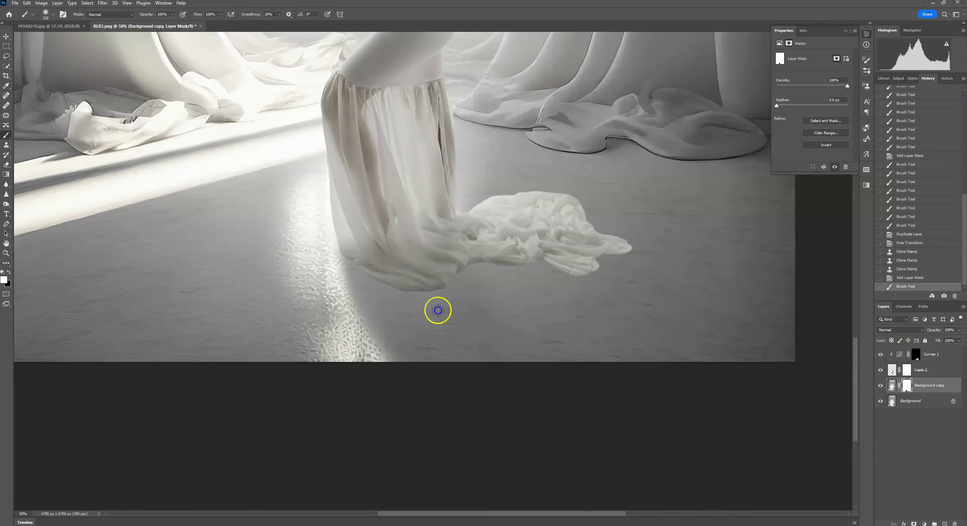
{"action": "mouse_move", "coordinate": [438, 310]}
{"action": "left_mouse_down"}
{"action": "mouse_move", "coordinate": [520, 350]}
{"action": "mouse_move", "coordinate": [570, 283]}
{"action": "left_mouse_up"}
{"action": "key", "text": "ctrl+0"}
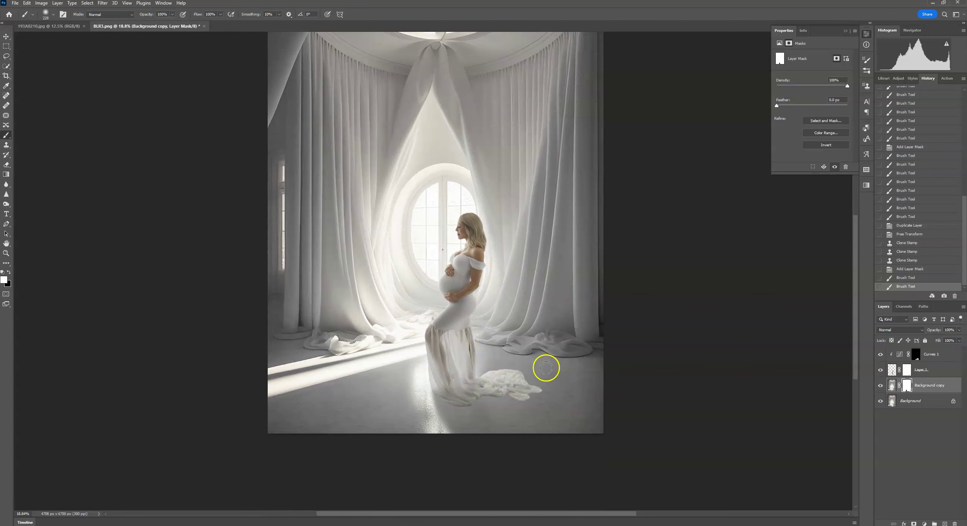
Enlarge the brush to 401 px and target the Background copy pixels instead of its mask
{"action": "left_click", "coordinate": [53, 15]}
{"action": "left_click_drag", "start_coordinate": [74, 39], "coordinate": [81, 39]}
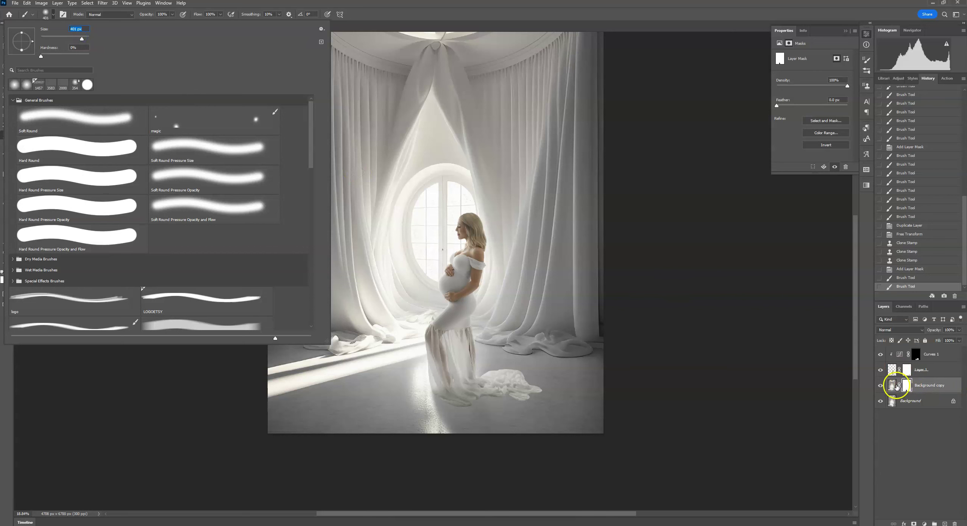
{"action": "left_click", "coordinate": [894, 386]}
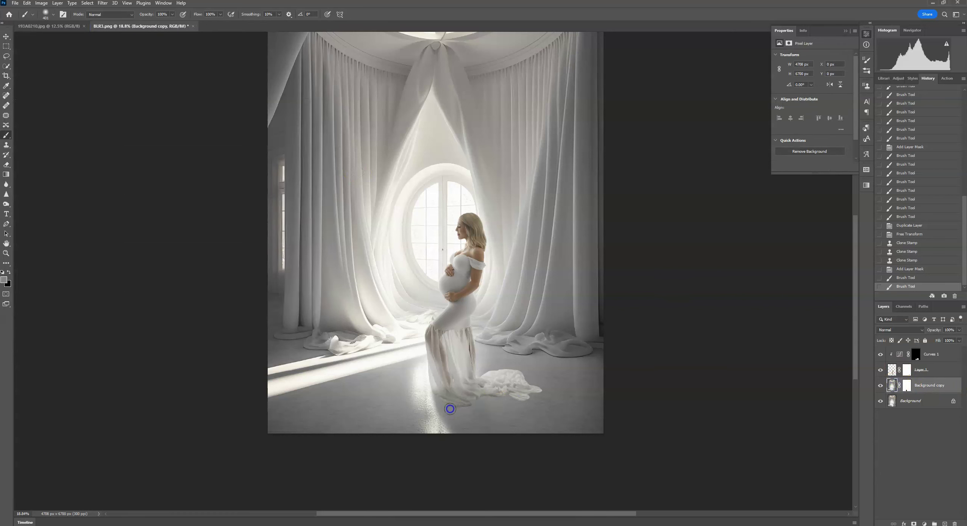
Undo the mask stroke, Clone Stamp floor texture below the dress hem, then undo the final stamp
{"action": "left_click", "coordinate": [26, 3]}
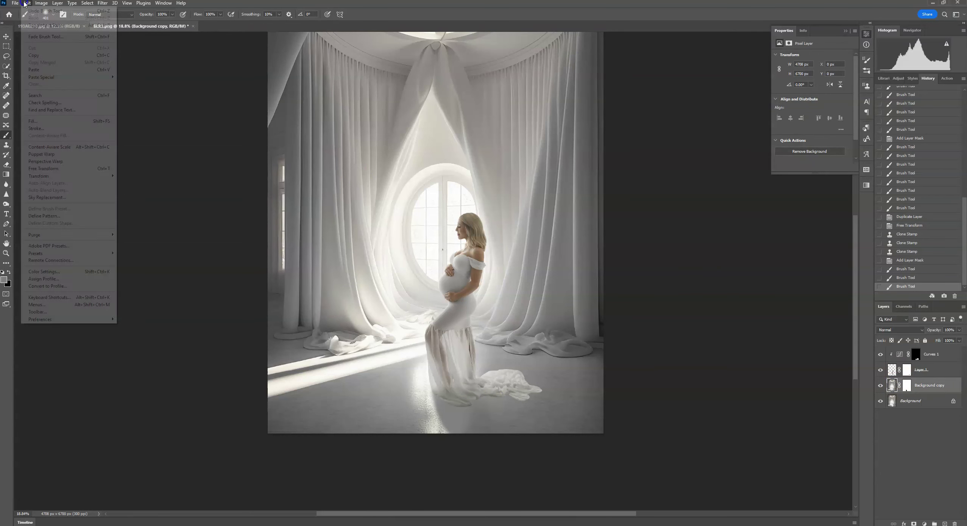
{"action": "left_click", "coordinate": [42, 11]}
{"action": "left_click", "coordinate": [6, 144]}
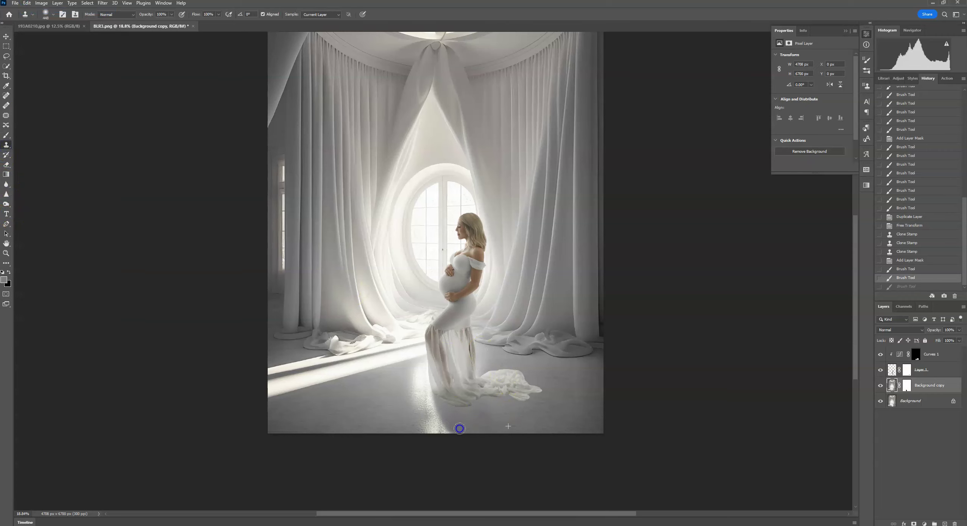
{"action": "left_click", "coordinate": [483, 411]}
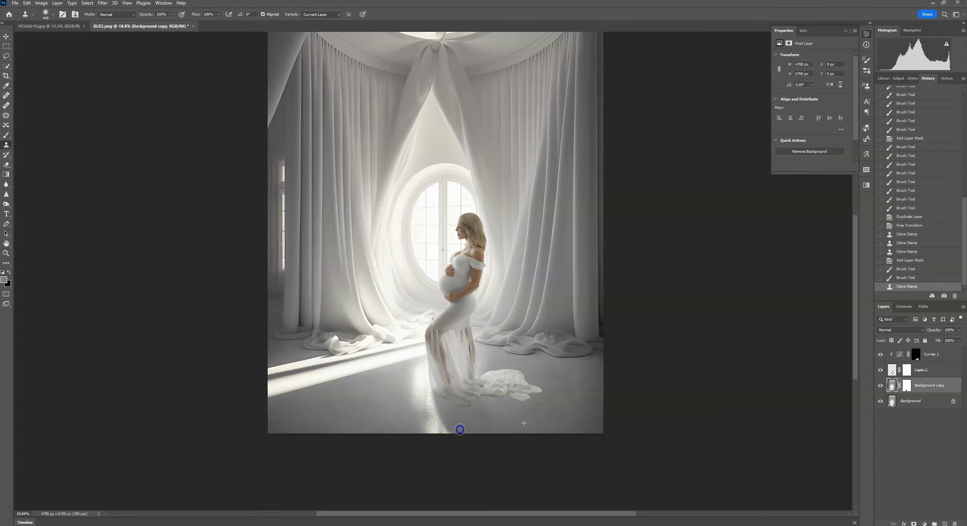
{"action": "left_click", "coordinate": [458, 429]}
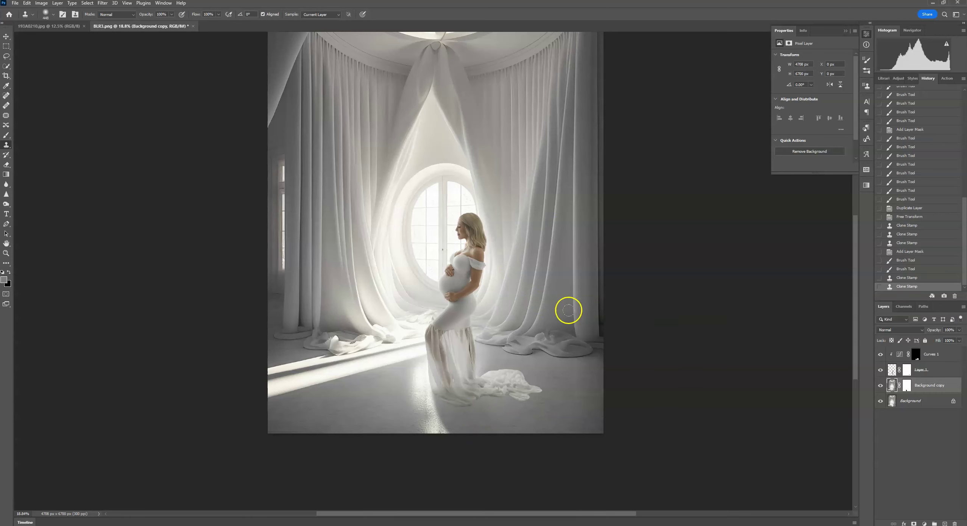
{"action": "mouse_move", "coordinate": [484, 411]}
{"action": "left_mouse_down"}
{"action": "mouse_move", "coordinate": [505, 414]}
{"action": "mouse_move", "coordinate": [453, 428]}
{"action": "mouse_move", "coordinate": [450, 416]}
{"action": "left_mouse_up"}
{"action": "left_click", "coordinate": [27, 3]}
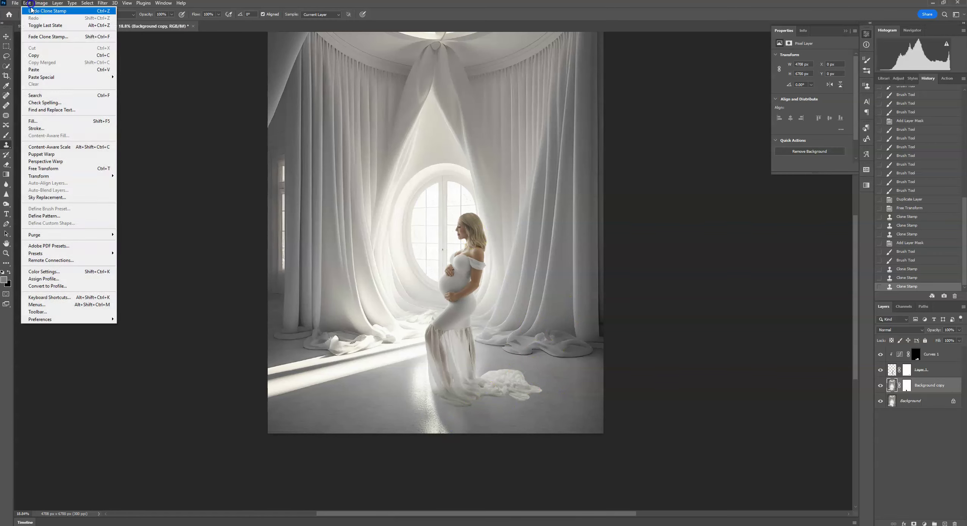
{"action": "left_click", "coordinate": [42, 11]}
Clone white onto the mask around the dress hem and set Background copy opacity to 79%
{"action": "left_click", "coordinate": [908, 385]}
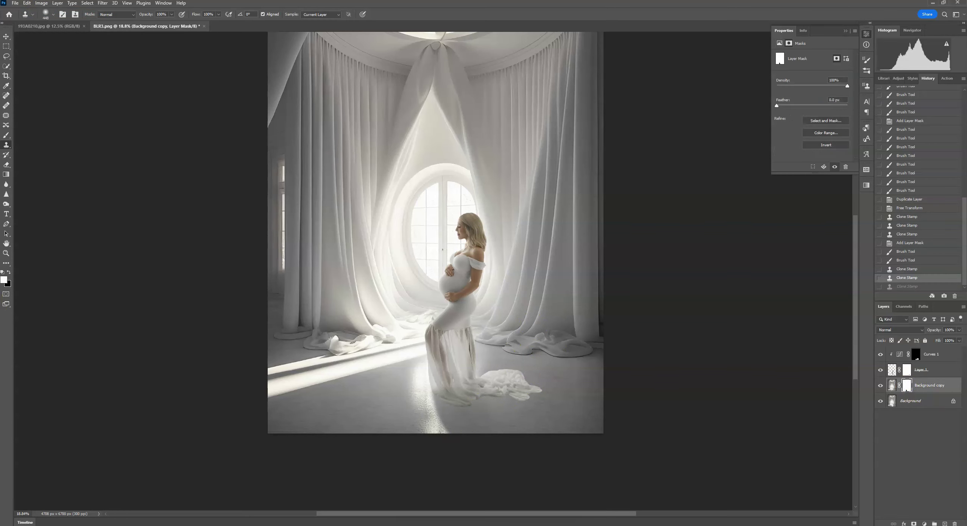
{"action": "left_click", "coordinate": [8, 272]}
{"action": "left_click", "coordinate": [450, 410]}
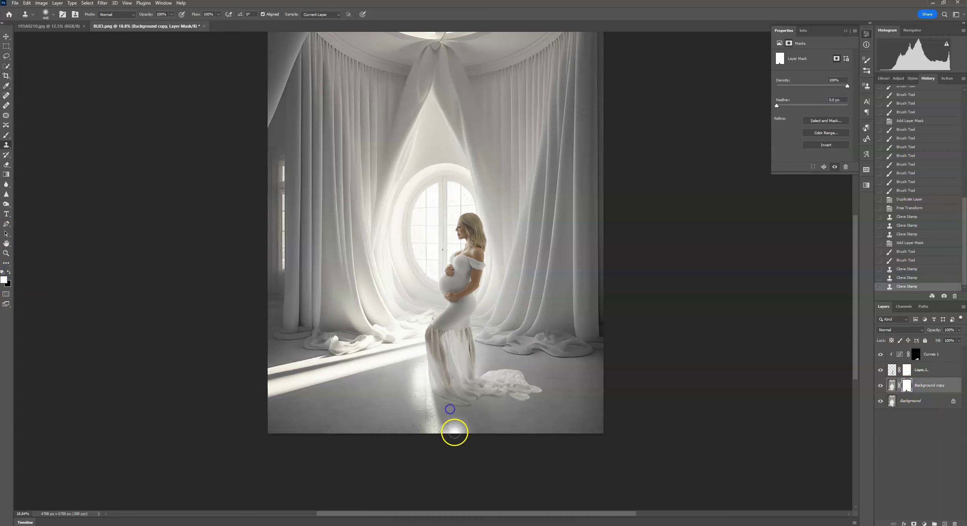
{"action": "left_click", "coordinate": [446, 411]}
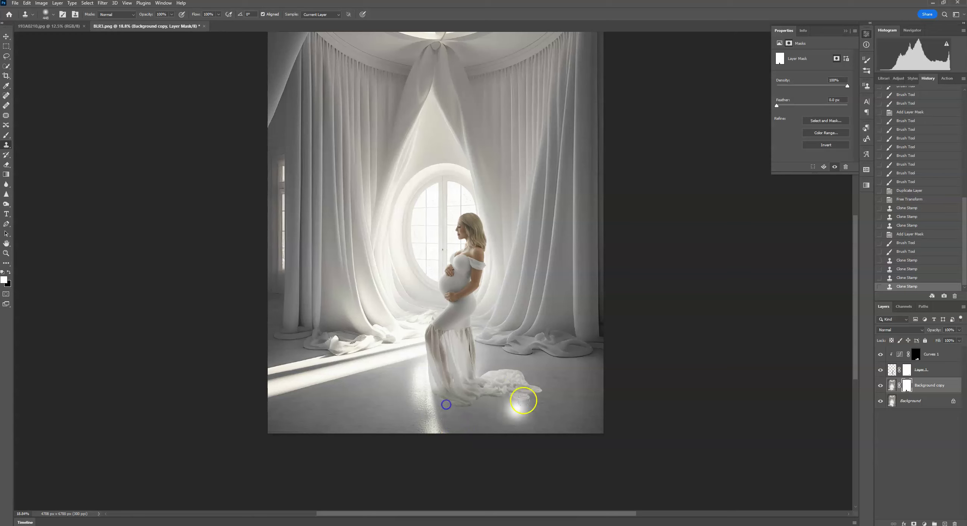
{"action": "left_click", "coordinate": [450, 422]}
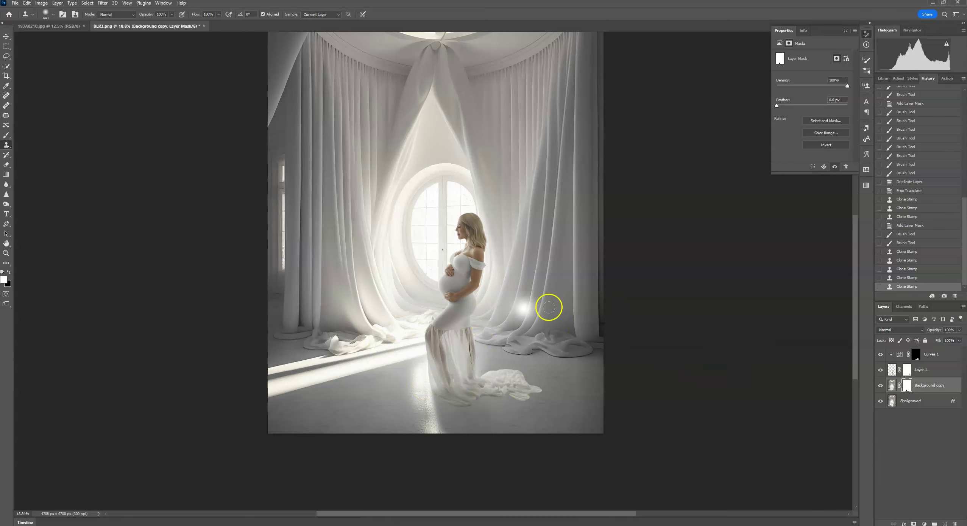
{"action": "mouse_move", "coordinate": [420, 406]}
{"action": "left_mouse_down"}
{"action": "mouse_move", "coordinate": [437, 378]}
{"action": "mouse_move", "coordinate": [477, 373]}
{"action": "mouse_move", "coordinate": [430, 385]}
{"action": "mouse_move", "coordinate": [472, 369]}
{"action": "mouse_move", "coordinate": [468, 309]}
{"action": "mouse_move", "coordinate": [458, 383]}
{"action": "mouse_move", "coordinate": [447, 389]}
{"action": "mouse_move", "coordinate": [469, 388]}
{"action": "mouse_move", "coordinate": [431, 389]}
{"action": "mouse_move", "coordinate": [865, 407]}
{"action": "left_mouse_up"}
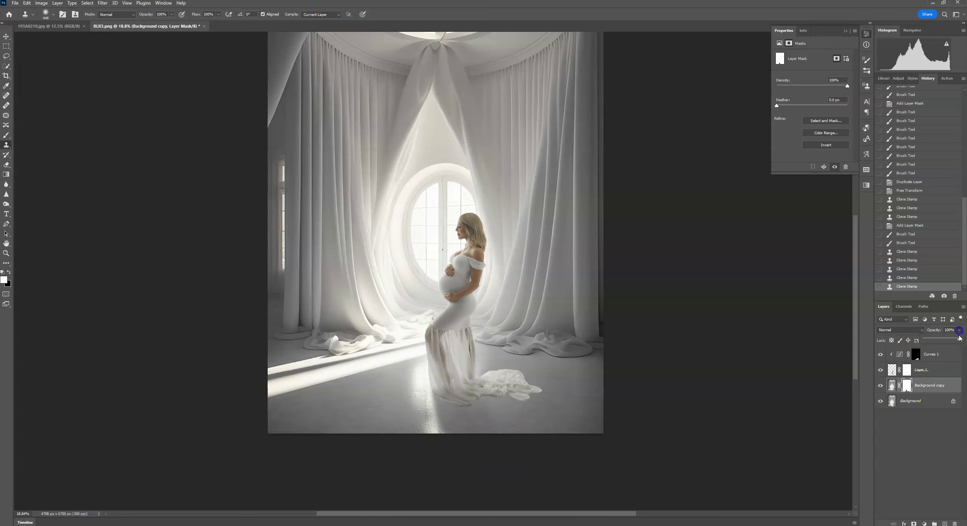
{"action": "left_click_drag", "start_coordinate": [954, 340], "coordinate": [959, 338]}
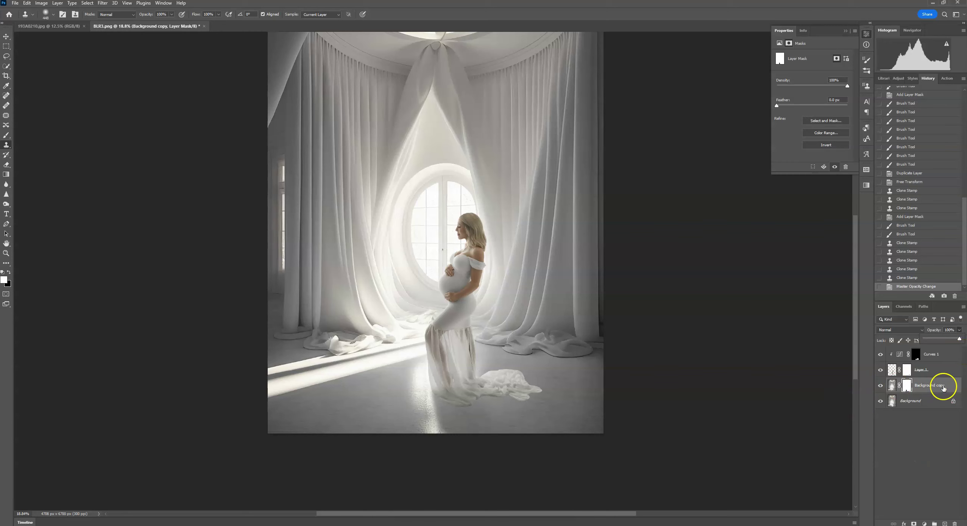
Merge Background copy down into the Background layer
{"action": "left_click", "coordinate": [922, 404], "text": "shift"}
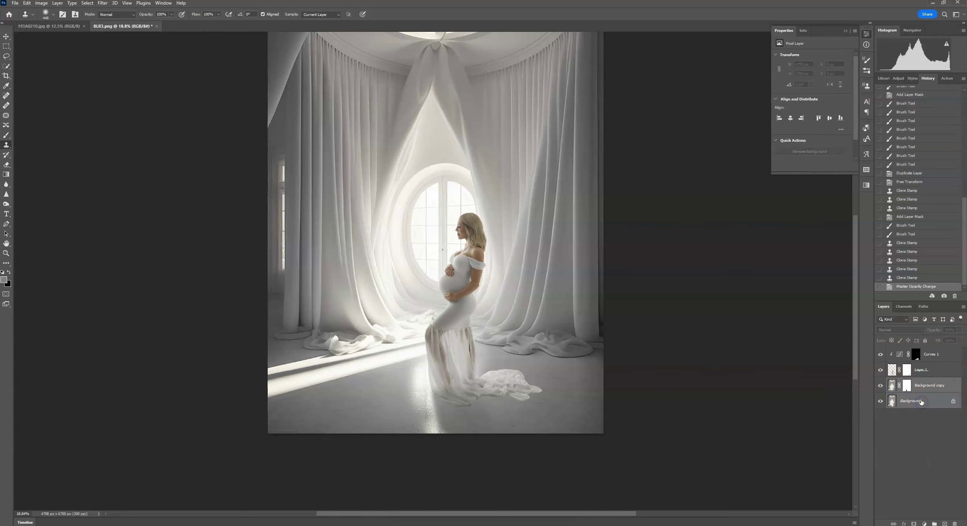
{"action": "right_click", "coordinate": [922, 402]}
{"action": "left_click", "coordinate": [918, 471]}
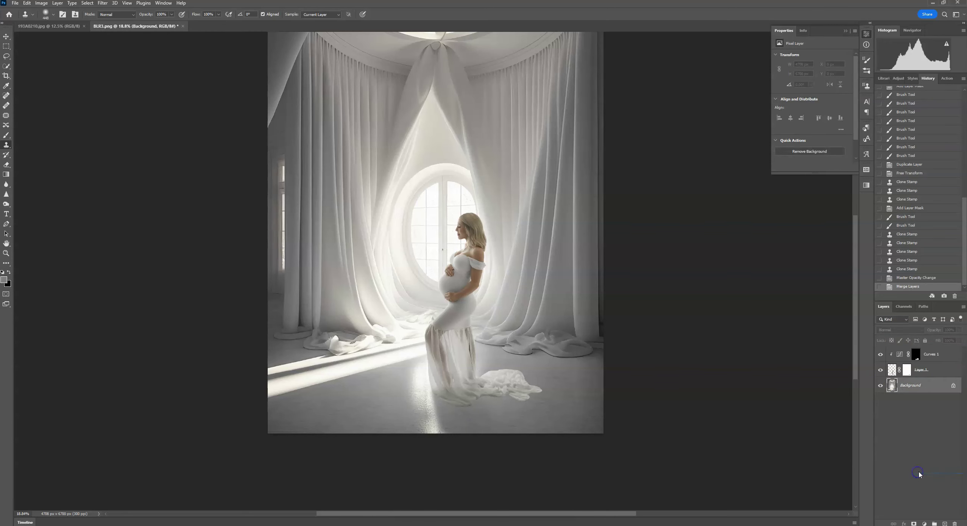
Add a new empty Layer 2 set to Multiply blending
{"action": "left_click", "coordinate": [944, 523]}
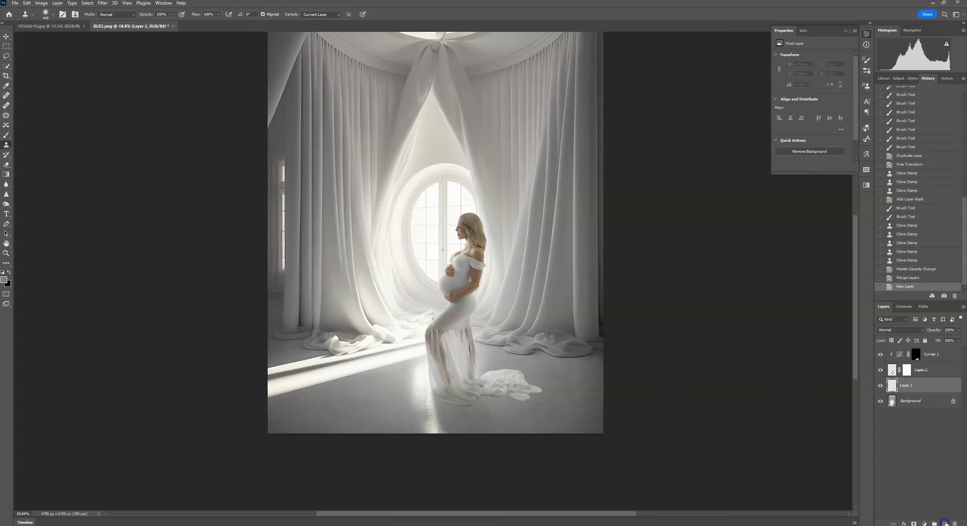
{"action": "left_click", "coordinate": [900, 330]}
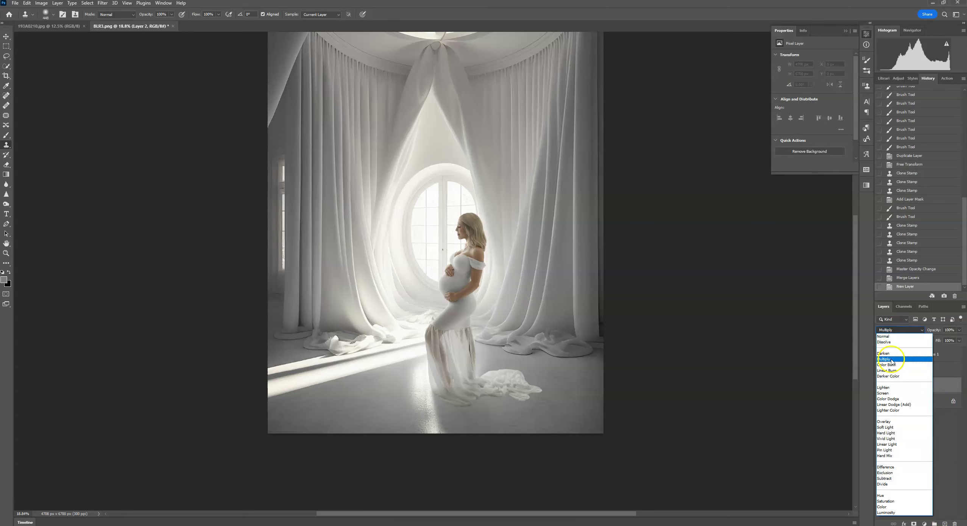
{"action": "left_click", "coordinate": [892, 358]}
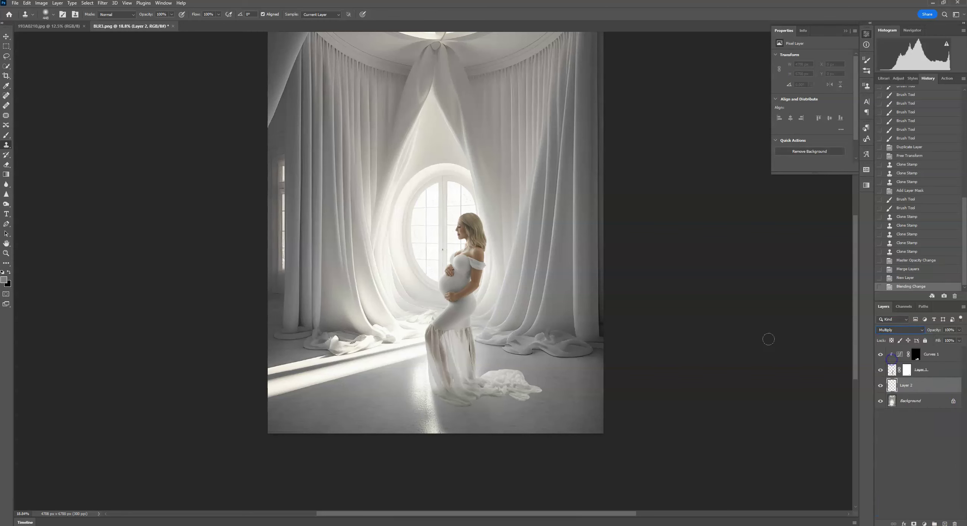
{"action": "left_click", "coordinate": [6, 135]}
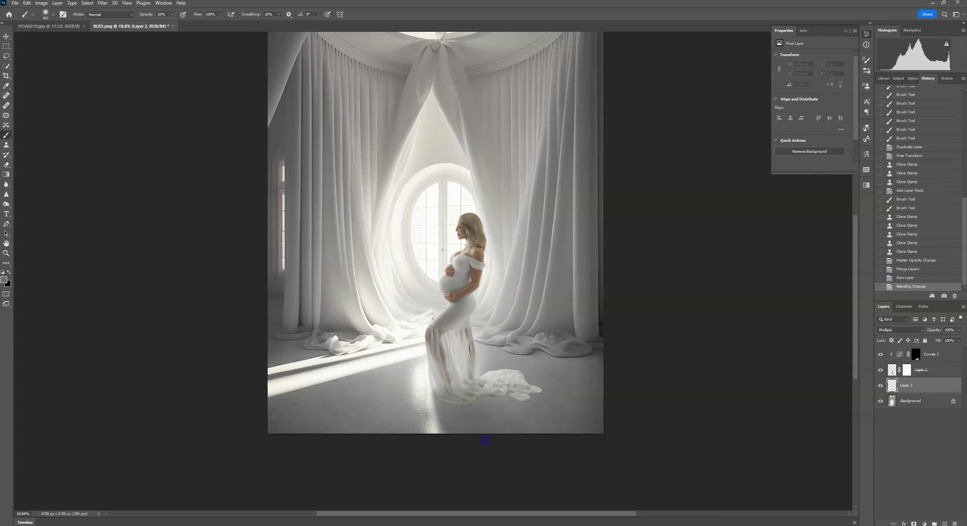
Paint a first stroke on Layer 2 and zoom in on the dress hem and floor
{"action": "left_click", "coordinate": [487, 440]}
{"action": "key", "text": "ctrl+plus"}
{"action": "key", "text": "ctrl+plus"}
{"action": "key", "text": "ctrl+plus"}
{"action": "key", "text": "ctrl+plus"}
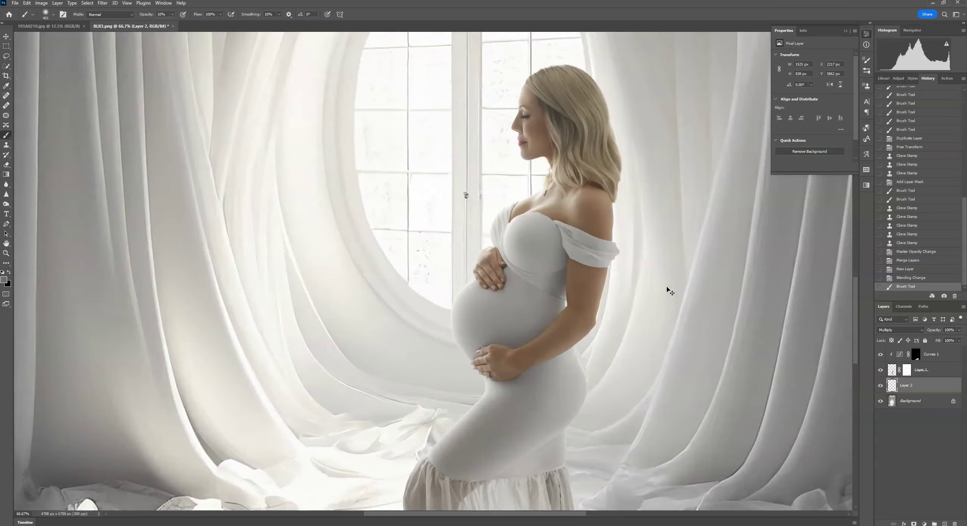
{"action": "left_click_drag", "start_coordinate": [666, 293], "coordinate": [465, 112]}
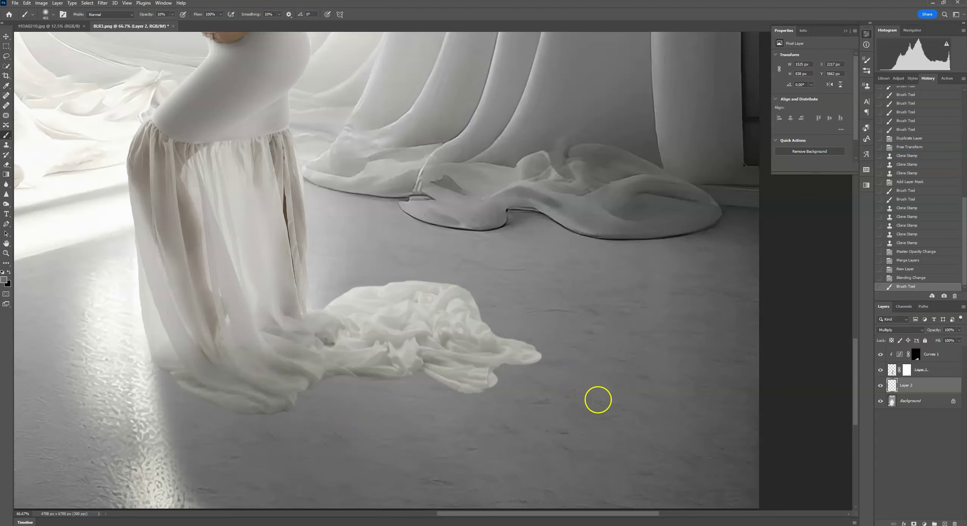
Try a shadow dab near the hem, then undo it
{"action": "left_click", "coordinate": [53, 16]}
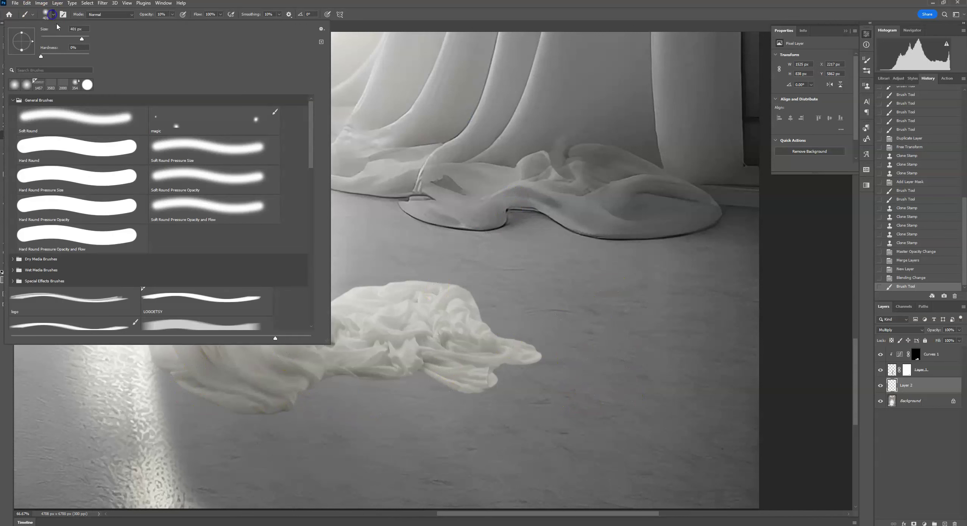
{"action": "left_click", "coordinate": [304, 392]}
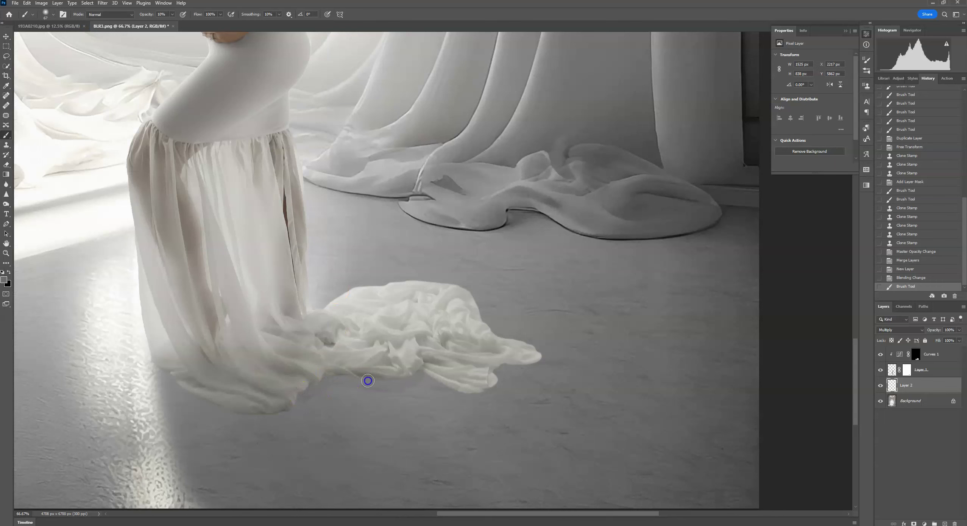
{"action": "left_click", "coordinate": [270, 399]}
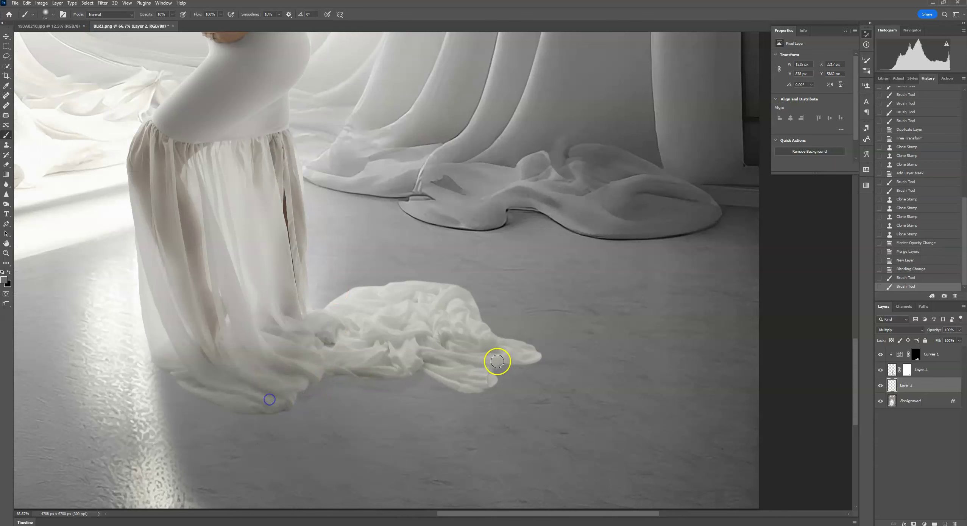
{"action": "left_click", "coordinate": [27, 3]}
{"action": "left_click", "coordinate": [41, 12]}
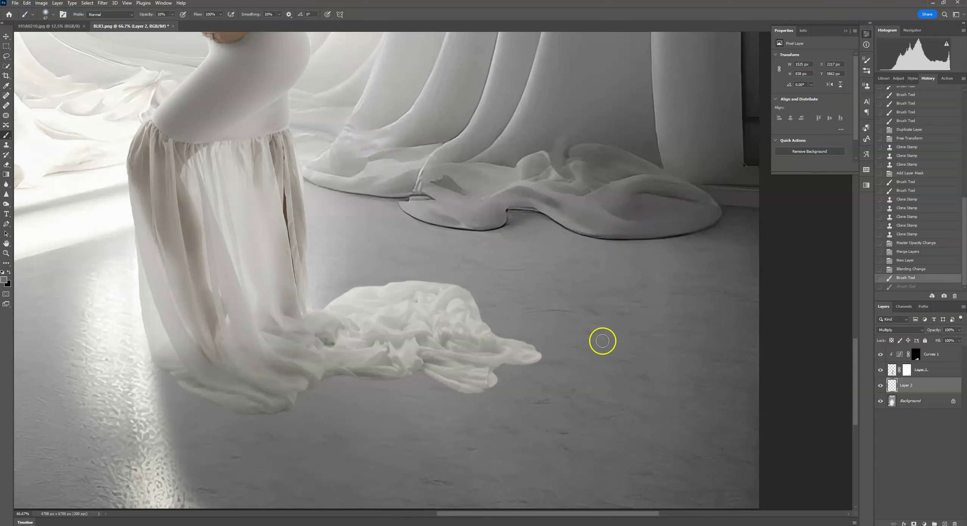
{"action": "scroll", "coordinate": [581, 314], "scroll_direction": "up", "scroll_amount": 3}
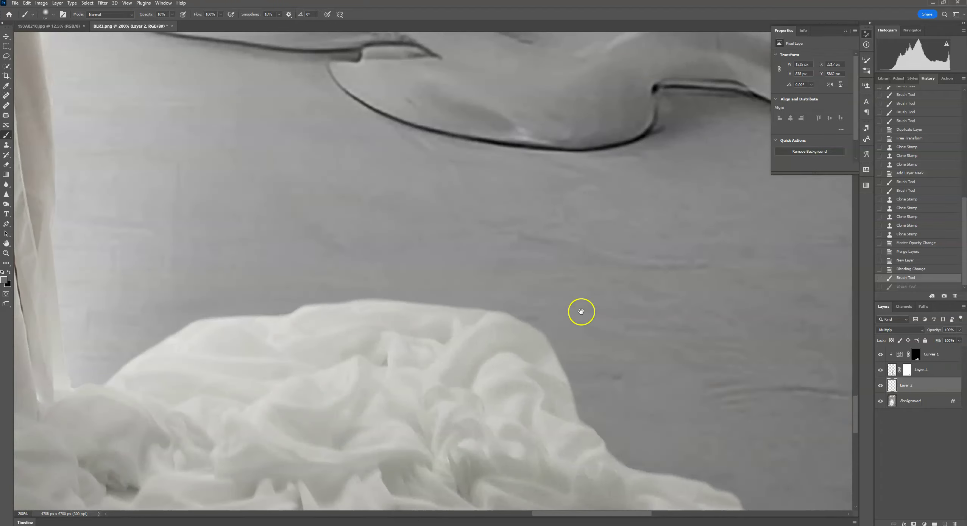
{"action": "scroll", "coordinate": [581, 311], "scroll_direction": "down", "scroll_amount": 5}
{"action": "scroll", "coordinate": [581, 311], "scroll_direction": "left", "scroll_amount": 3}
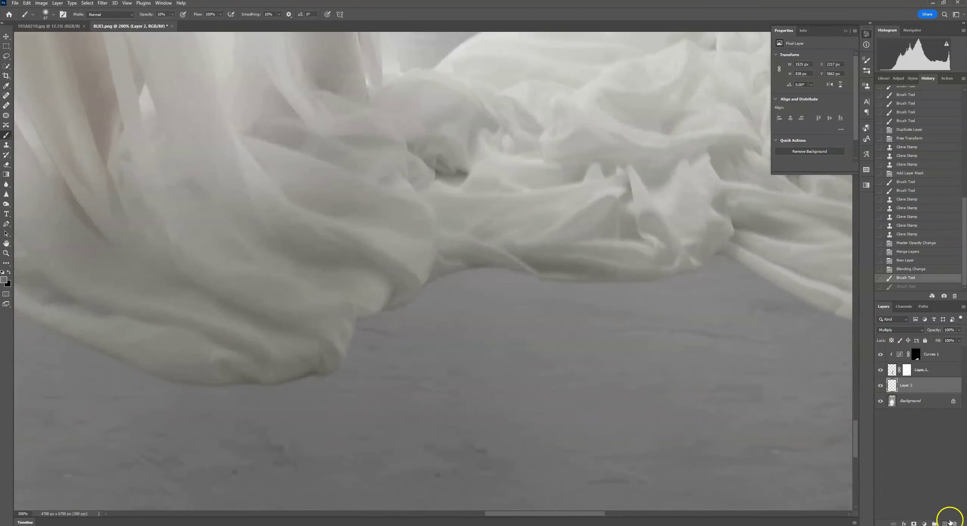
Add Layer 3, raise brush opacity to 59%, and undo a trial shadow stroke under the fabric
{"action": "left_click", "coordinate": [945, 523]}
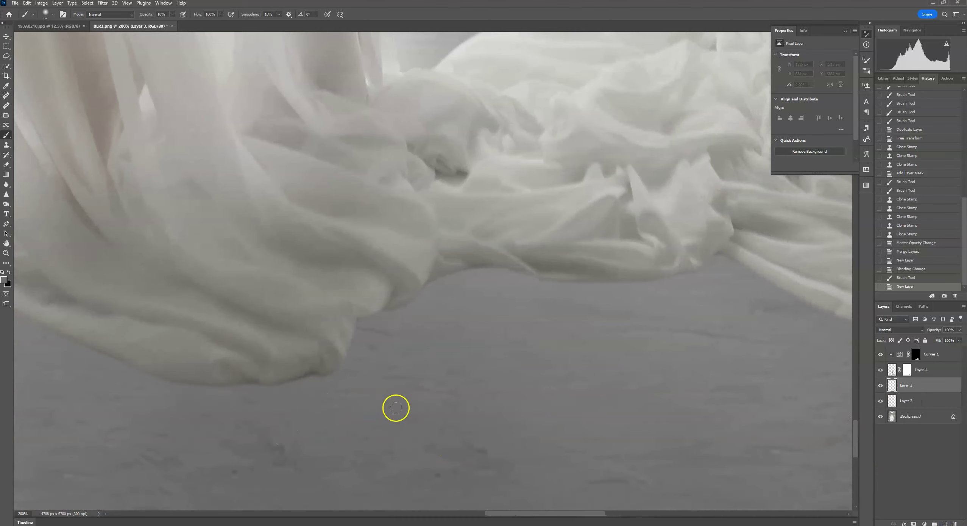
{"action": "left_click", "coordinate": [47, 12]}
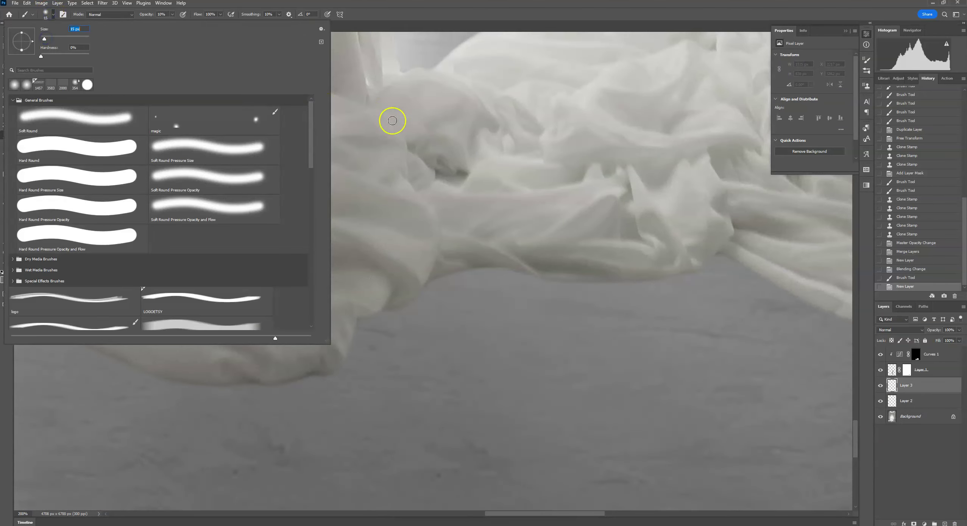
{"action": "left_click", "coordinate": [172, 14]}
{"action": "left_click_drag", "start_coordinate": [181, 26], "coordinate": [189, 23]}
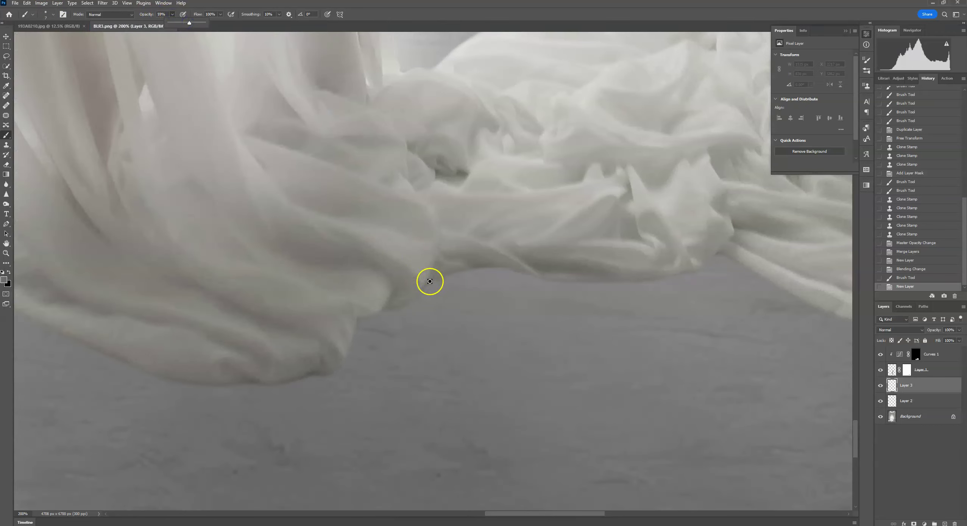
{"action": "left_click", "coordinate": [48, 13]}
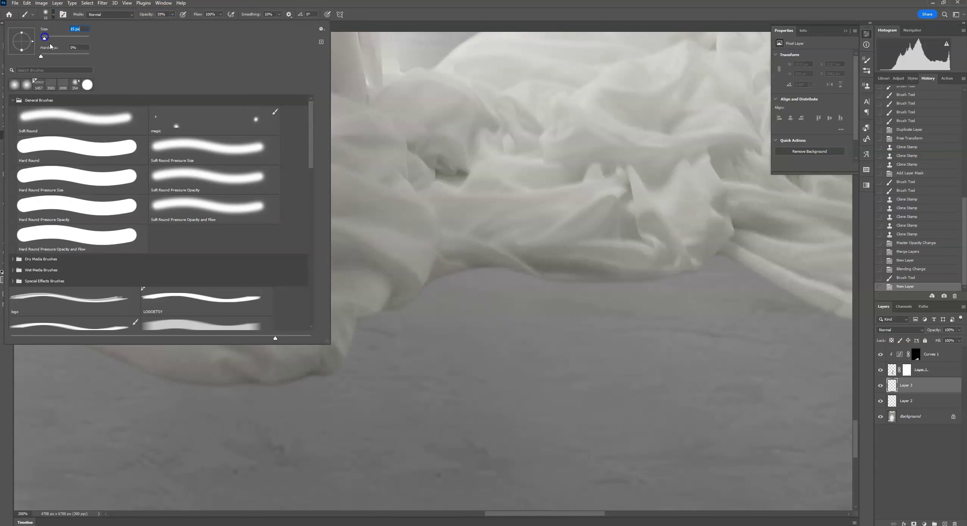
{"action": "left_click", "coordinate": [420, 287]}
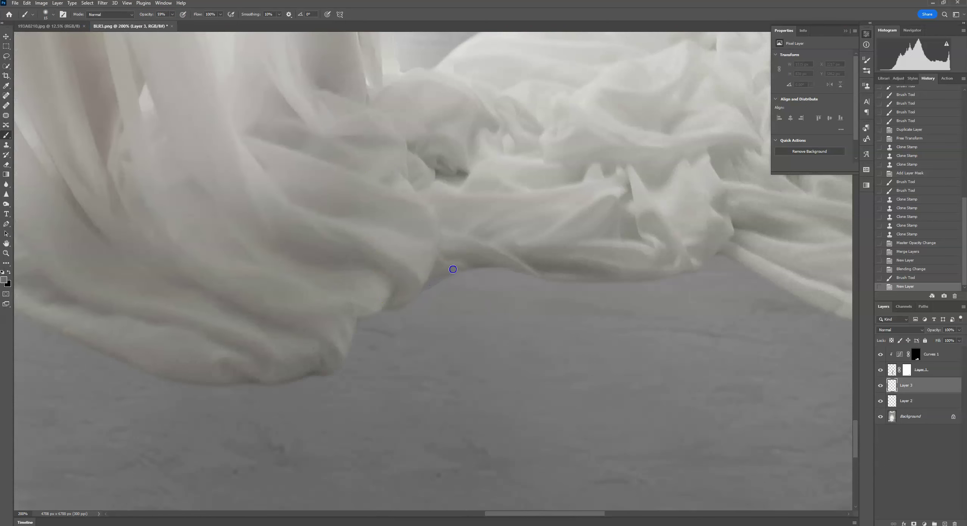
{"action": "left_click_drag", "start_coordinate": [453, 269], "coordinate": [473, 263]}
{"action": "left_click", "coordinate": [27, 3]}
{"action": "left_click", "coordinate": [42, 11]}
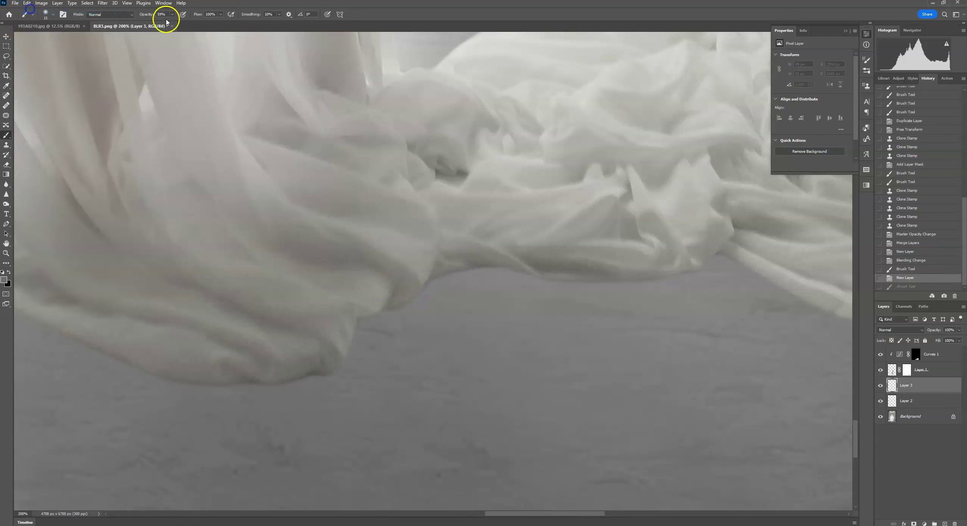
Paint a shadow under the fabric edge at 86% brush opacity and zoom to 200%
{"action": "left_click", "coordinate": [172, 14]}
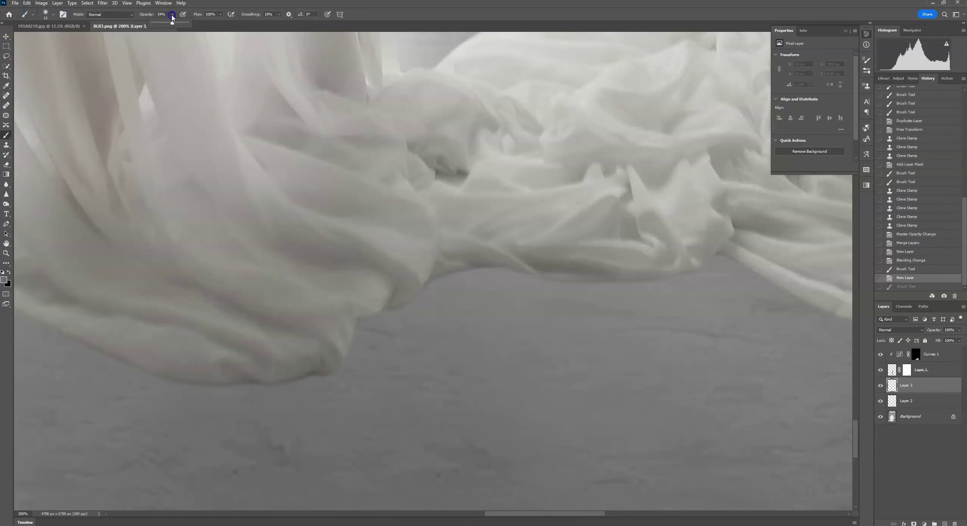
{"action": "left_click", "coordinate": [426, 283]}
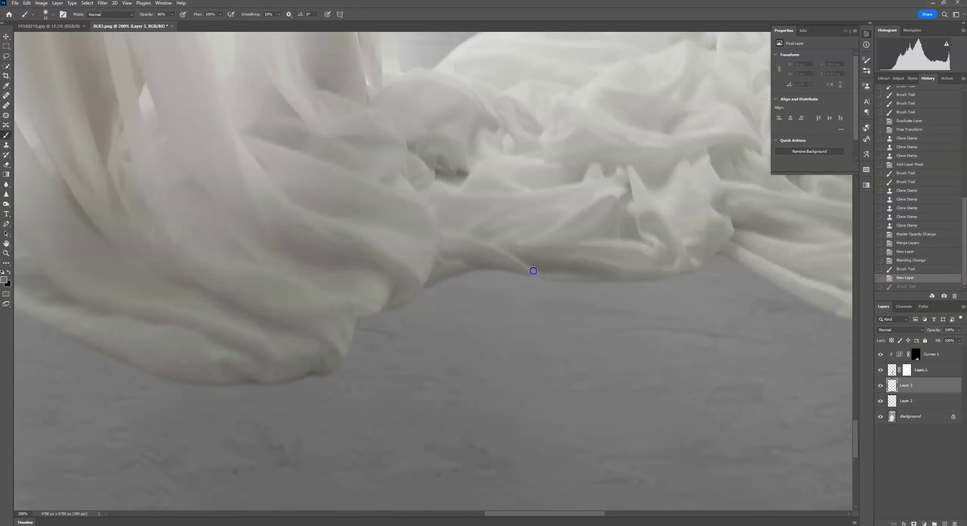
{"action": "left_click_drag", "start_coordinate": [533, 270], "coordinate": [547, 272]}
{"action": "key", "text": "ctrl+0"}
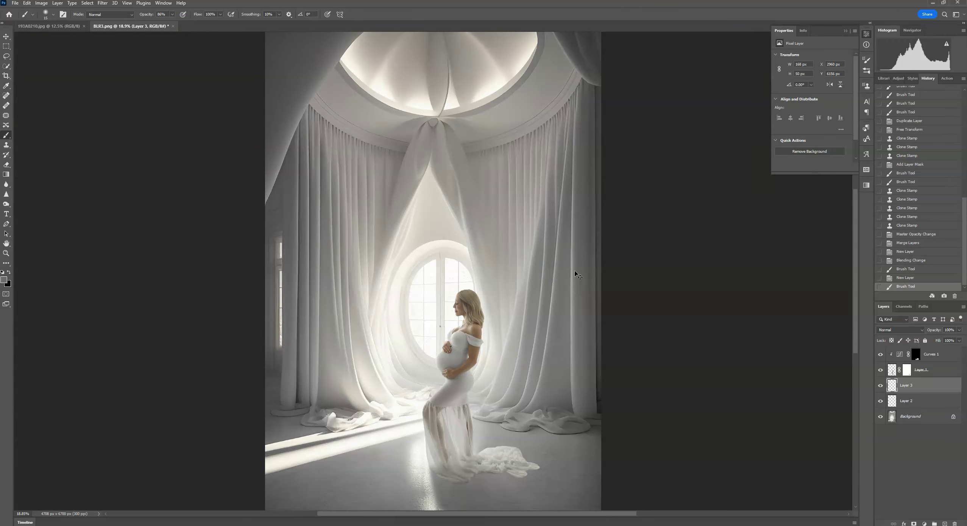
{"action": "key", "text": "ctrl+plus"}
{"action": "key", "text": "ctrl+plus"}
{"action": "key", "text": "ctrl+plus"}
{"action": "key", "text": "ctrl+plus"}
{"action": "key", "text": "ctrl+plus"}
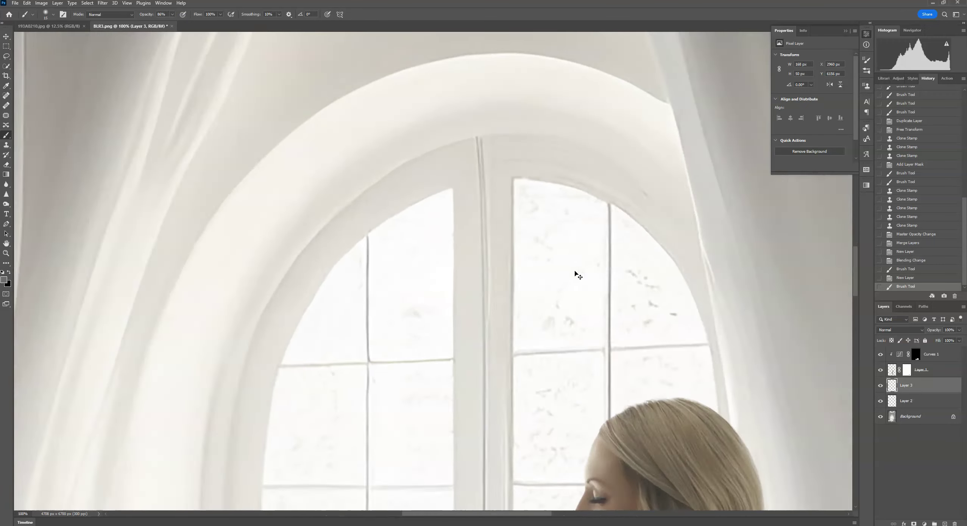
{"action": "key", "text": "ctrl+plus"}
Bring the fabric's lower edge over the floor into view and undo the last shadow stroke
{"action": "left_click_drag", "start_coordinate": [576, 273], "coordinate": [428, 147]}
{"action": "left_click_drag", "start_coordinate": [451, 302], "coordinate": [417, 142]}
{"action": "left_click_drag", "start_coordinate": [469, 378], "coordinate": [469, 238]}
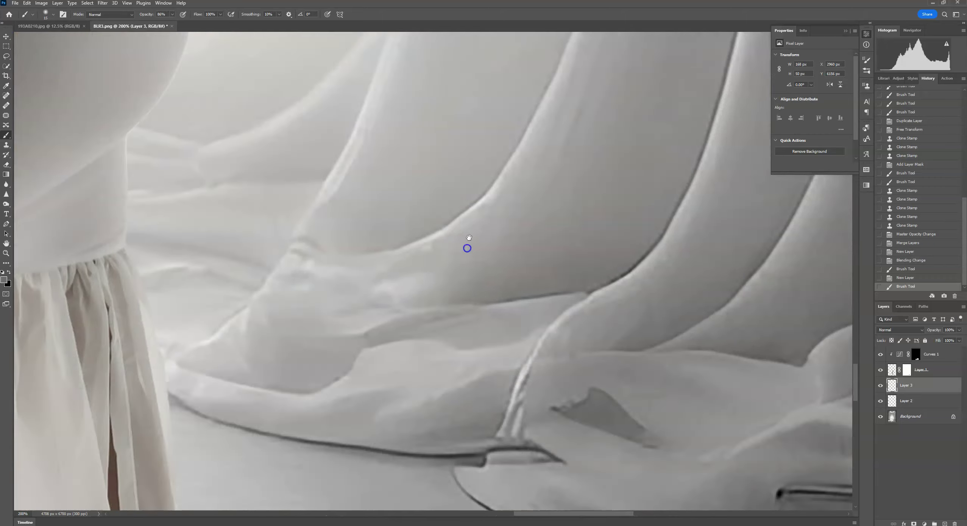
{"action": "left_click_drag", "start_coordinate": [493, 416], "coordinate": [546, 198]}
{"action": "left_click_drag", "start_coordinate": [474, 436], "coordinate": [505, 382]}
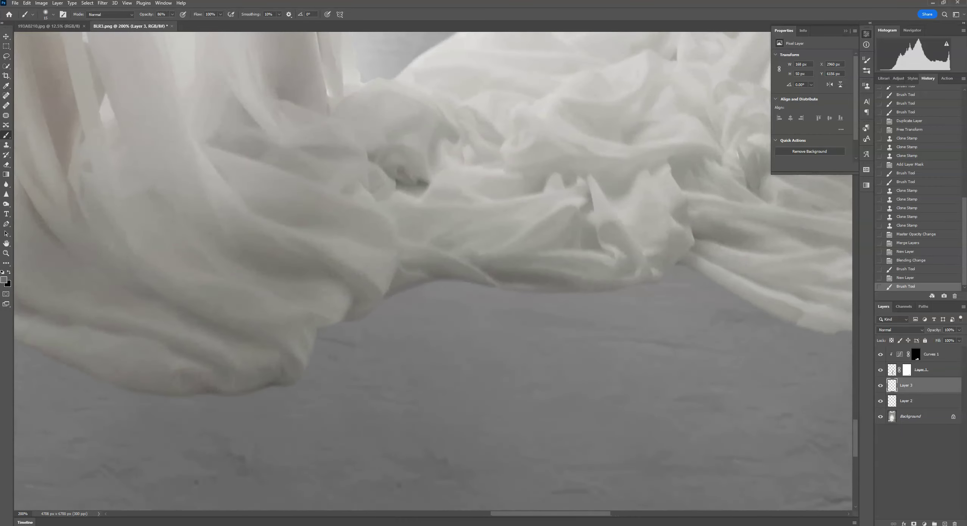
{"action": "left_click", "coordinate": [26, 5]}
{"action": "left_click", "coordinate": [42, 11]}
Set brush opacity to 100% and choose a dark grey foreground colour
{"action": "left_click", "coordinate": [172, 14]}
{"action": "left_click_drag", "start_coordinate": [169, 23], "coordinate": [175, 24]}
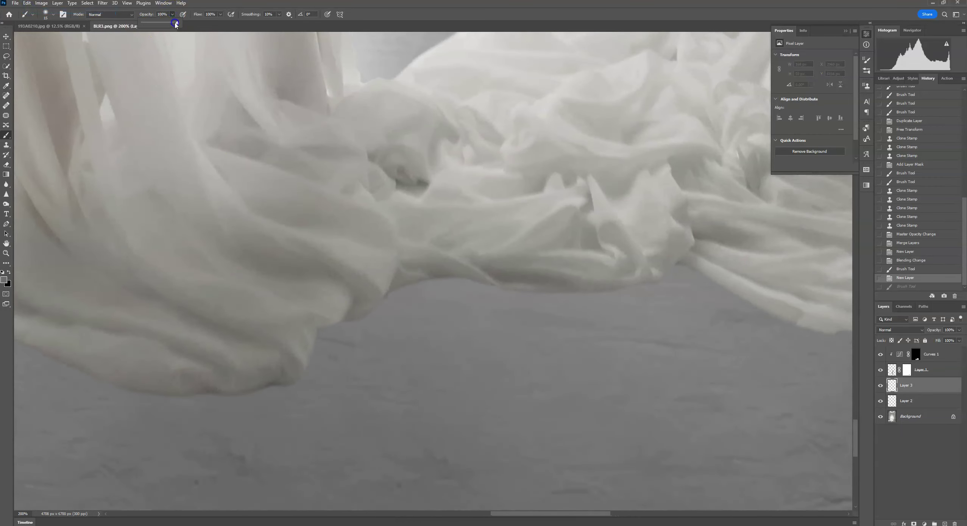
{"action": "left_click", "coordinate": [390, 293]}
{"action": "left_click", "coordinate": [26, 3]}
{"action": "left_click", "coordinate": [41, 11]}
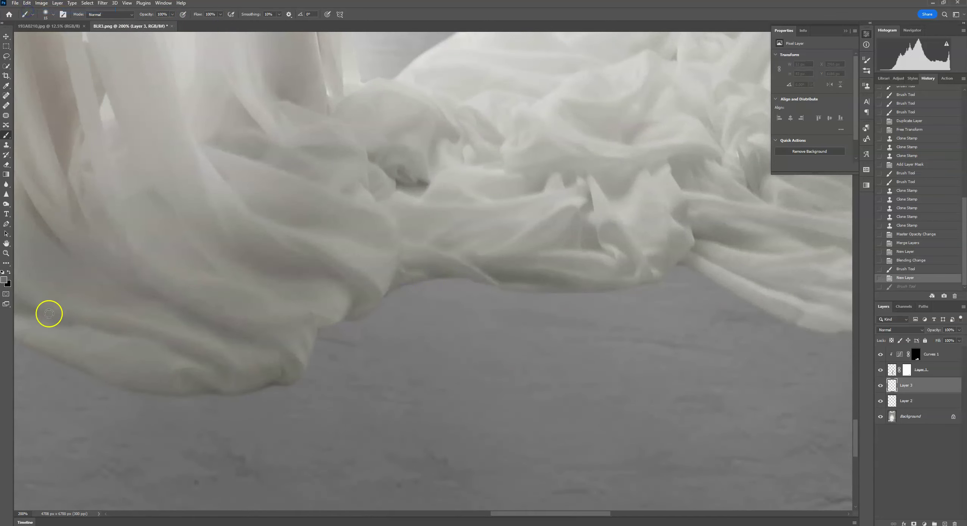
{"action": "left_click", "coordinate": [4, 280]}
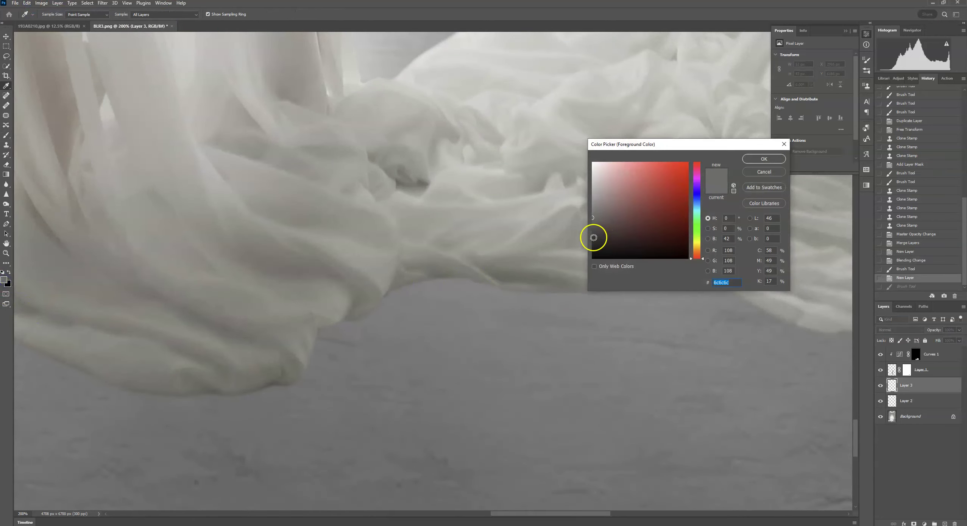
{"action": "left_click", "coordinate": [594, 237]}
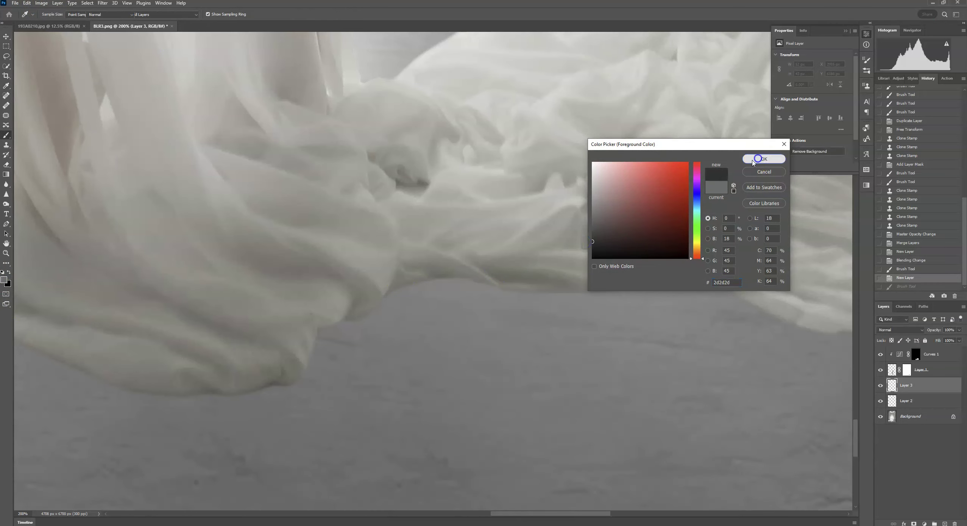
{"action": "left_click", "coordinate": [764, 159]}
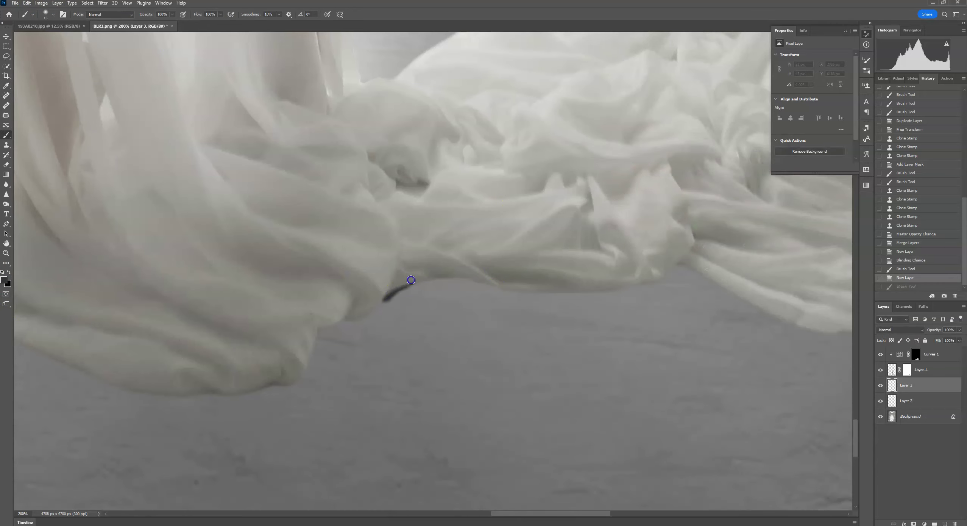
Undo a dark trial stroke and lower the brush opacity to 50%
{"action": "left_click_drag", "start_coordinate": [411, 280], "coordinate": [415, 282]}
{"action": "left_click", "coordinate": [22, 4]}
{"action": "left_click", "coordinate": [38, 10]}
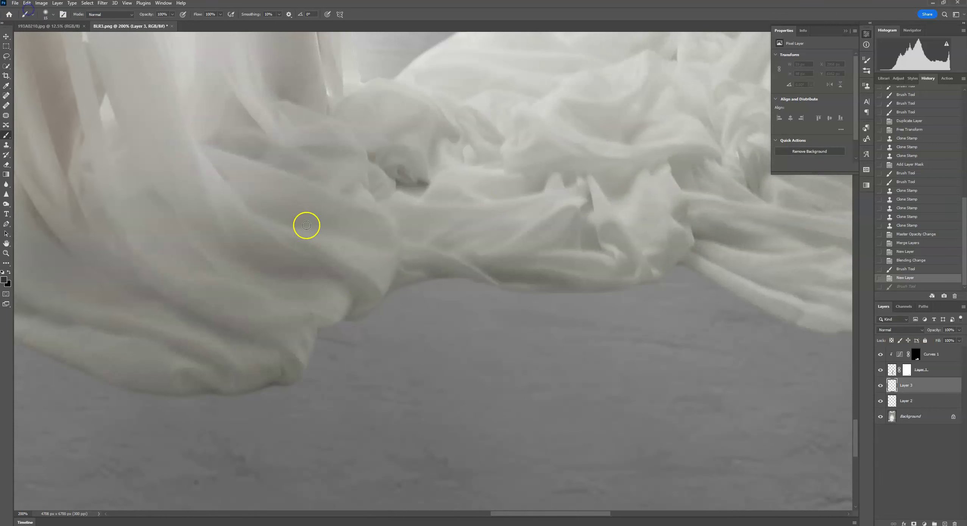
{"action": "left_click", "coordinate": [172, 14]}
{"action": "left_click_drag", "start_coordinate": [168, 23], "coordinate": [155, 24]}
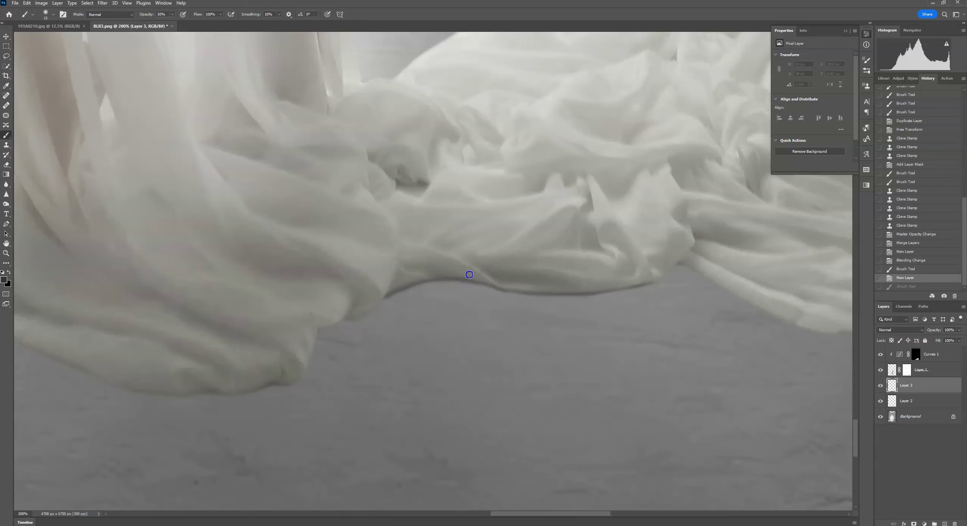
Paint a soft dark shadow along the right part of the cloth's lower edge
{"action": "left_click_drag", "start_coordinate": [622, 222], "coordinate": [412, 251]}
{"action": "mouse_move", "coordinate": [392, 309]}
{"action": "left_mouse_down"}
{"action": "mouse_move", "coordinate": [415, 310]}
{"action": "mouse_move", "coordinate": [428, 291]}
{"action": "mouse_move", "coordinate": [448, 287]}
{"action": "mouse_move", "coordinate": [406, 292]}
{"action": "mouse_move", "coordinate": [437, 289]}
{"action": "left_mouse_up"}
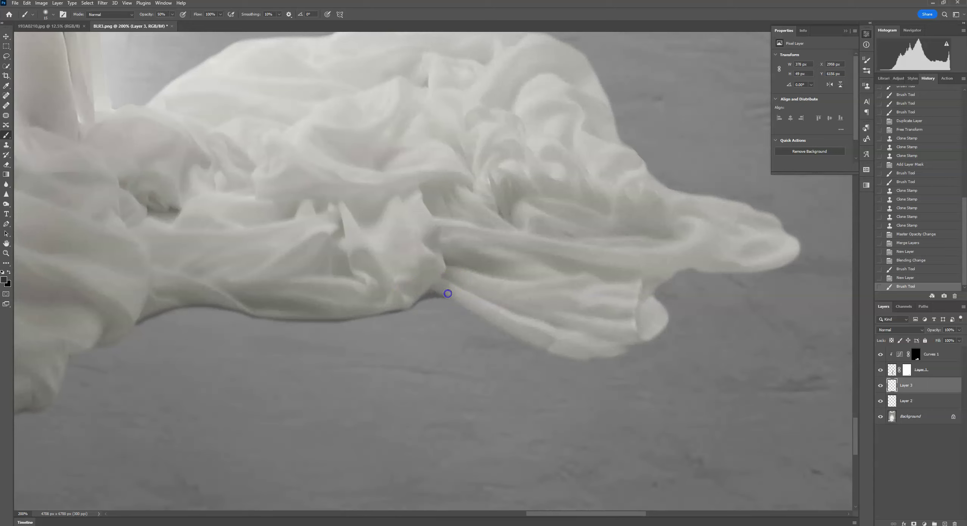
{"action": "mouse_move", "coordinate": [498, 311]}
{"action": "left_mouse_down"}
{"action": "mouse_move", "coordinate": [568, 309]}
{"action": "mouse_move", "coordinate": [466, 311]}
{"action": "mouse_move", "coordinate": [440, 287]}
{"action": "mouse_move", "coordinate": [459, 299]}
{"action": "left_mouse_up"}
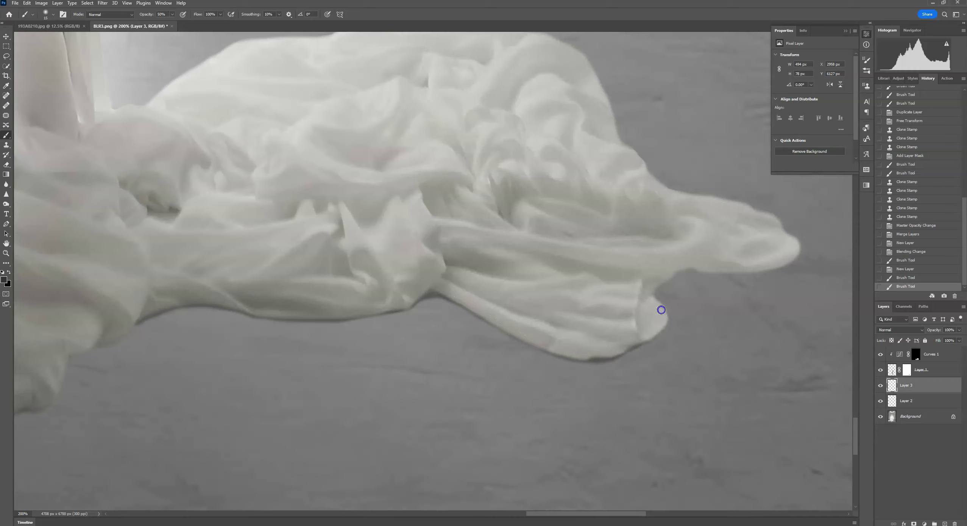
{"action": "mouse_move", "coordinate": [661, 310]}
{"action": "left_mouse_down"}
{"action": "mouse_move", "coordinate": [664, 283]}
{"action": "mouse_move", "coordinate": [655, 308]}
{"action": "left_mouse_up"}
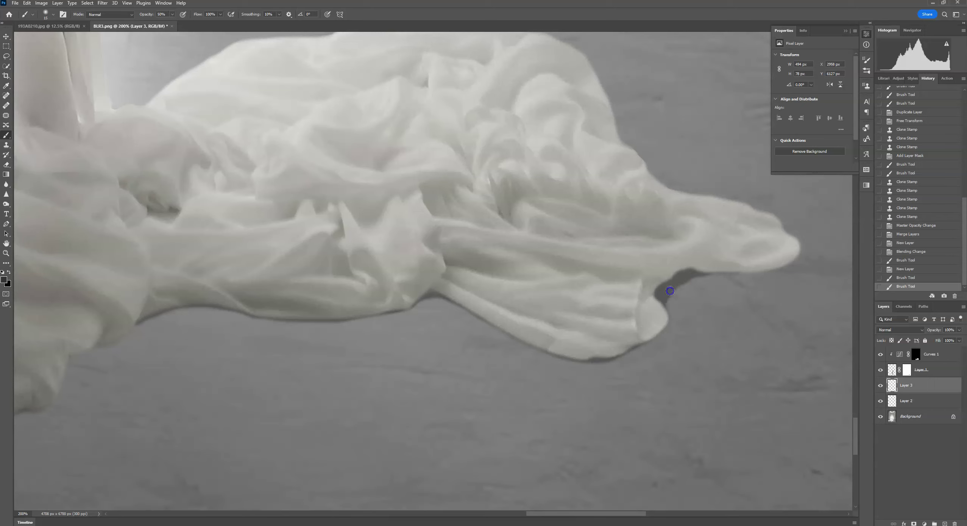
{"action": "left_click_drag", "start_coordinate": [703, 267], "coordinate": [723, 263]}
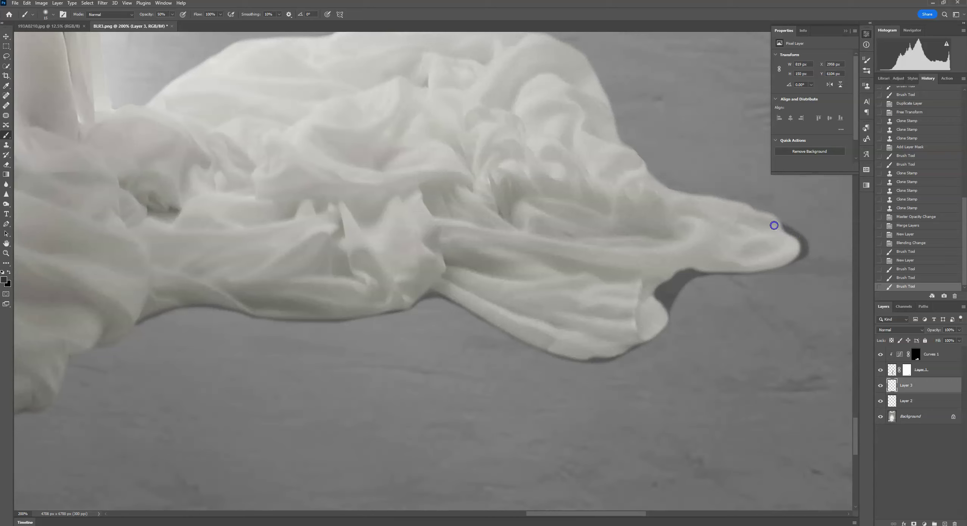
{"action": "left_click_drag", "start_coordinate": [765, 265], "coordinate": [796, 260]}
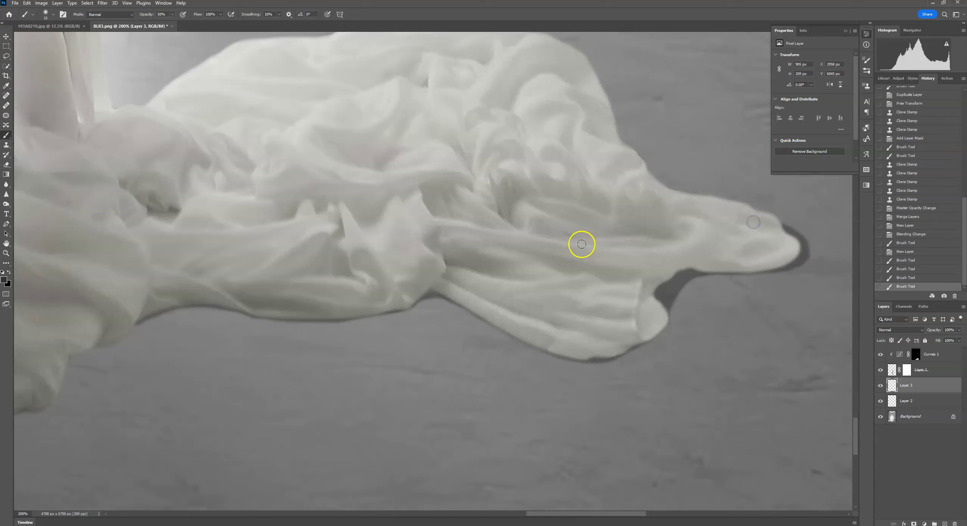
Continue the contact shadow along the cloth's left and middle lower edge
{"action": "left_click_drag", "start_coordinate": [32, 324], "coordinate": [453, 188]}
{"action": "mouse_move", "coordinate": [207, 281]}
{"action": "left_mouse_down"}
{"action": "mouse_move", "coordinate": [123, 220]}
{"action": "mouse_move", "coordinate": [131, 235]}
{"action": "left_mouse_up"}
{"action": "mouse_move", "coordinate": [173, 260]}
{"action": "left_mouse_down"}
{"action": "mouse_move", "coordinate": [67, 171]}
{"action": "mouse_move", "coordinate": [62, 177]}
{"action": "left_mouse_up"}
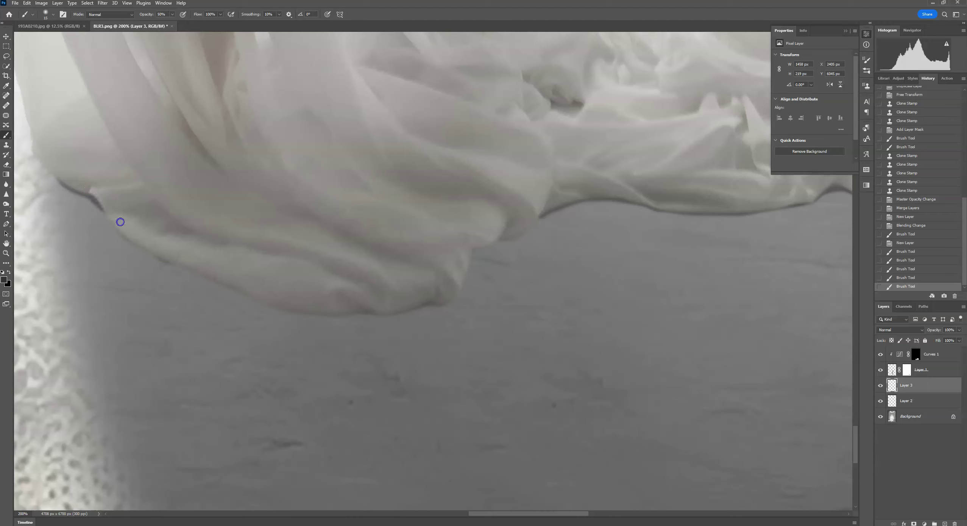
{"action": "mouse_move", "coordinate": [120, 222]}
{"action": "left_mouse_down"}
{"action": "mouse_move", "coordinate": [45, 154]}
{"action": "mouse_move", "coordinate": [59, 171]}
{"action": "left_mouse_up"}
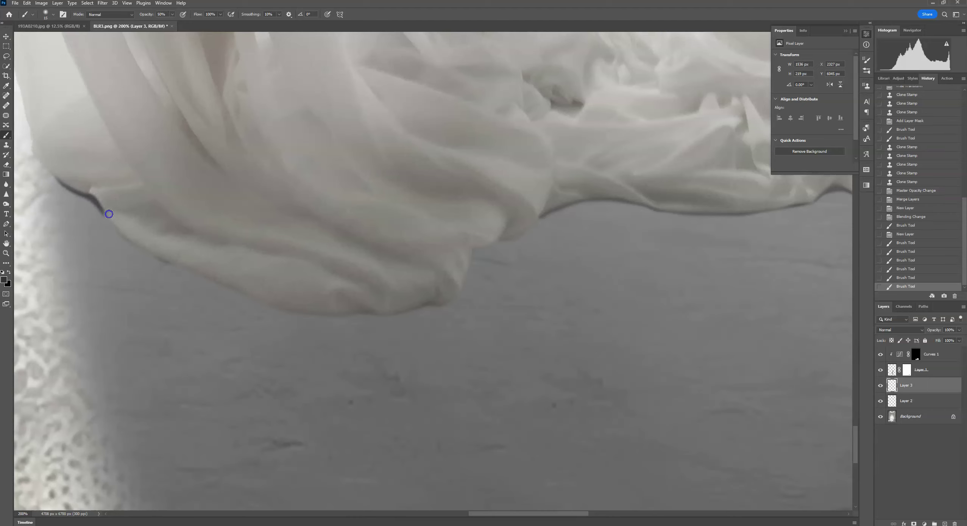
{"action": "left_click_drag", "start_coordinate": [121, 226], "coordinate": [103, 211]}
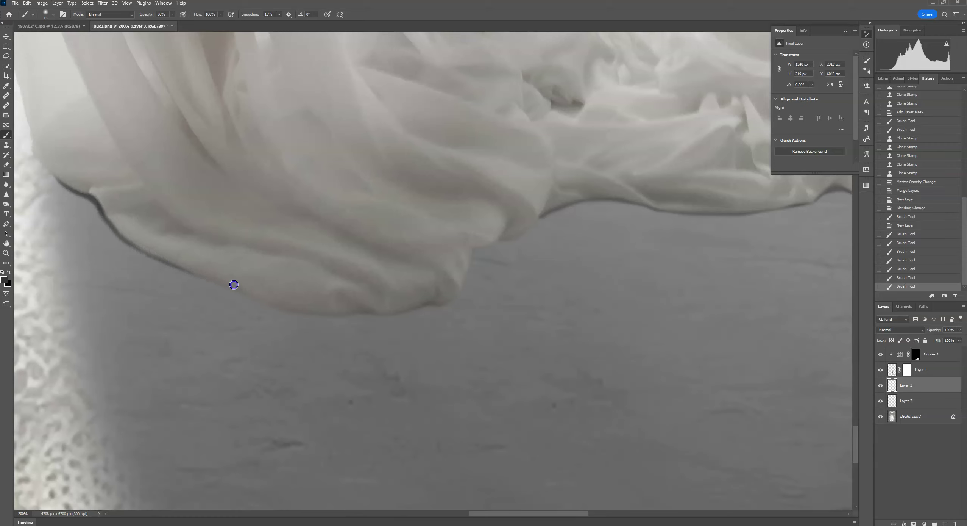
{"action": "mouse_move", "coordinate": [261, 294]}
{"action": "left_mouse_down"}
{"action": "mouse_move", "coordinate": [181, 251]}
{"action": "mouse_move", "coordinate": [173, 256]}
{"action": "left_mouse_up"}
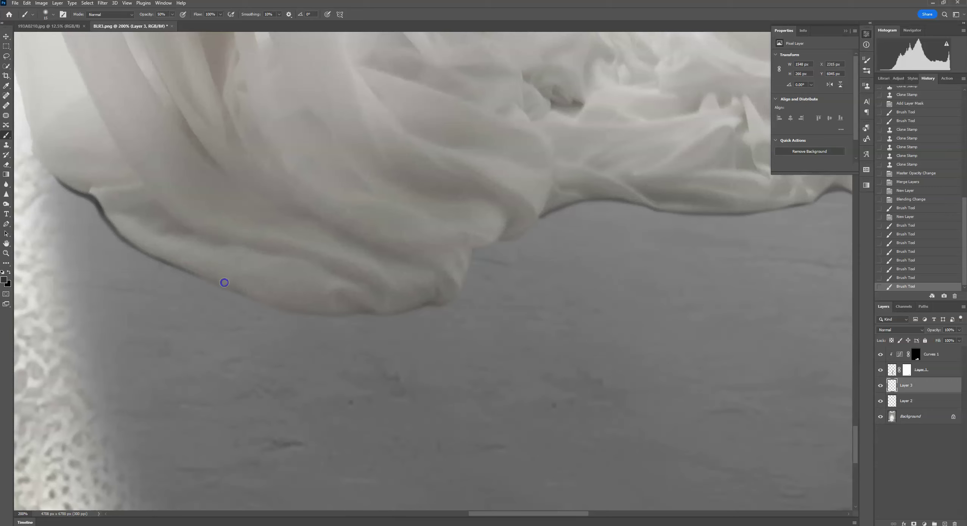
{"action": "mouse_move", "coordinate": [297, 308]}
{"action": "left_mouse_down"}
{"action": "mouse_move", "coordinate": [197, 264]}
{"action": "mouse_move", "coordinate": [208, 275]}
{"action": "left_mouse_up"}
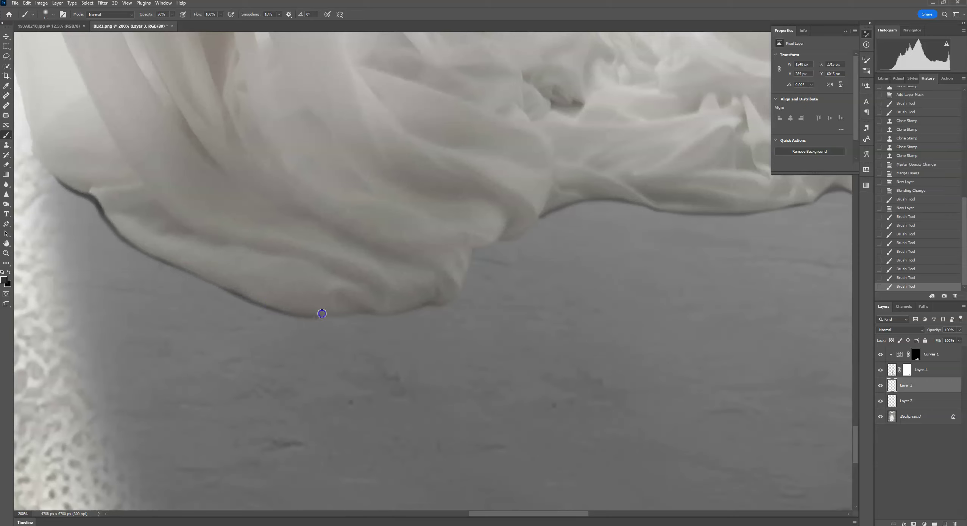
{"action": "left_click_drag", "start_coordinate": [385, 309], "coordinate": [350, 311]}
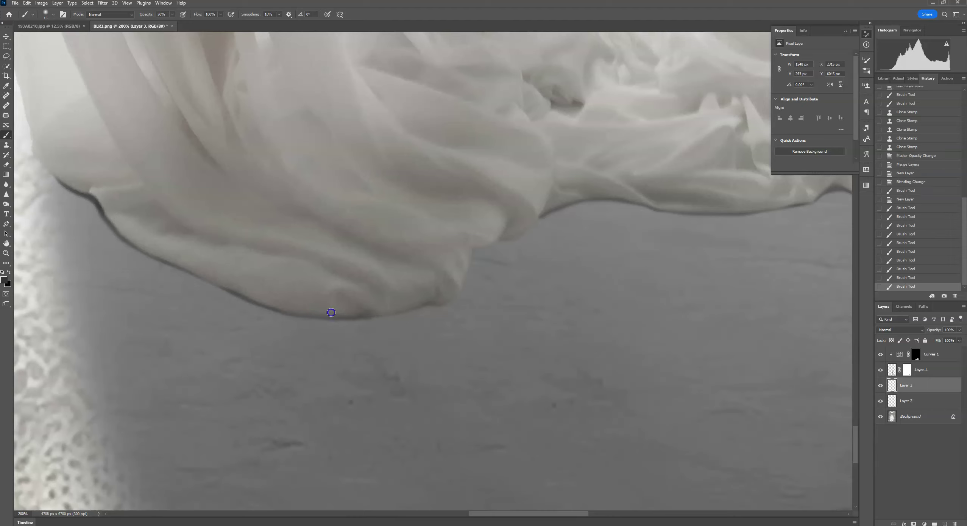
{"action": "left_click_drag", "start_coordinate": [428, 299], "coordinate": [397, 309]}
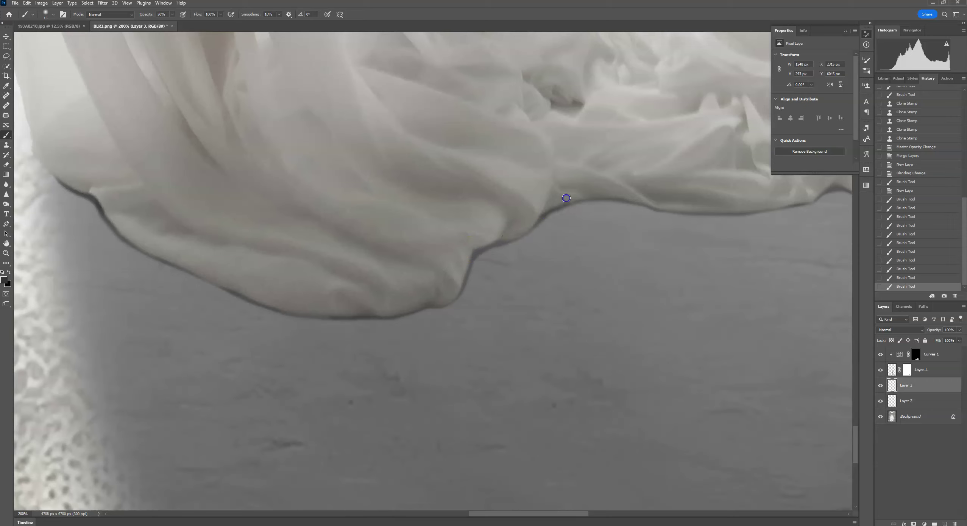
{"action": "left_click_drag", "start_coordinate": [602, 191], "coordinate": [626, 188]}
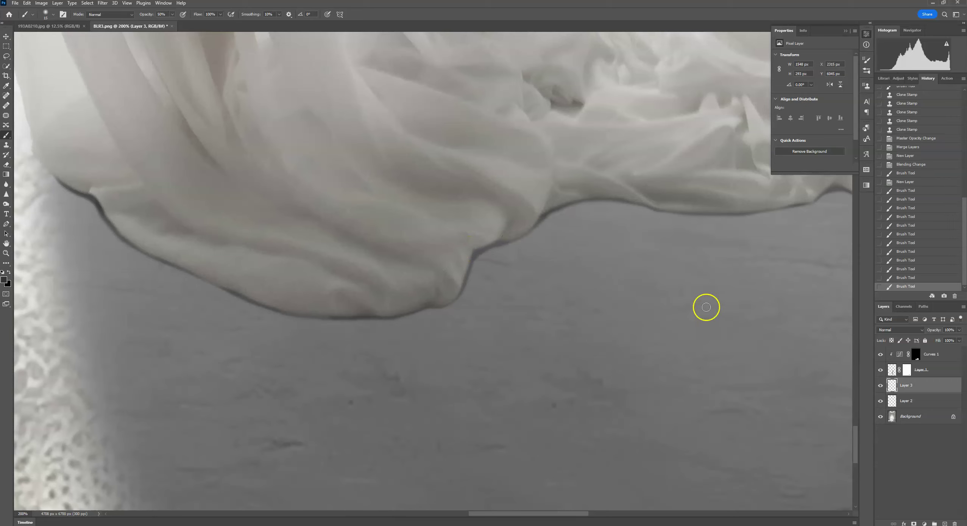
Add a layer mask to Layer 3, set black as foreground, and adjust brush opacity
{"action": "left_click", "coordinate": [914, 523]}
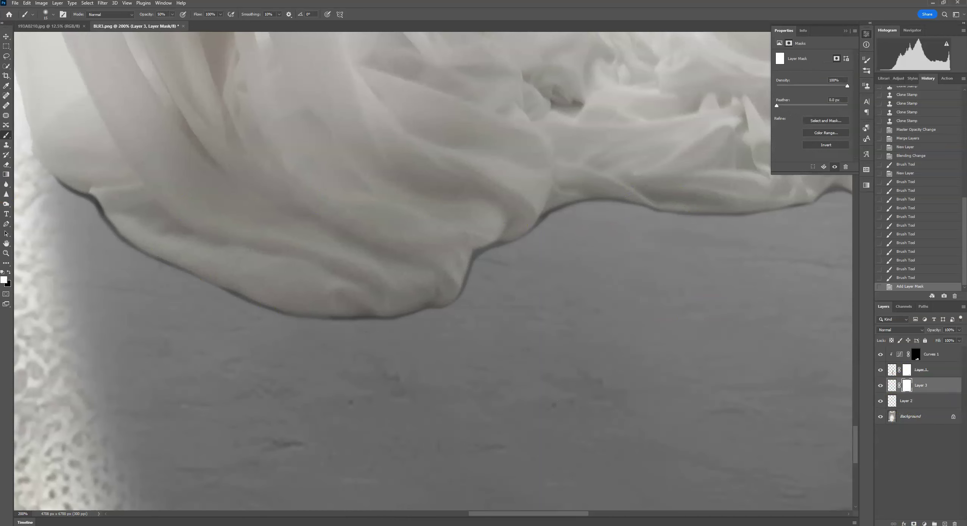
{"action": "left_click_drag", "start_coordinate": [518, 185], "coordinate": [22, 227]}
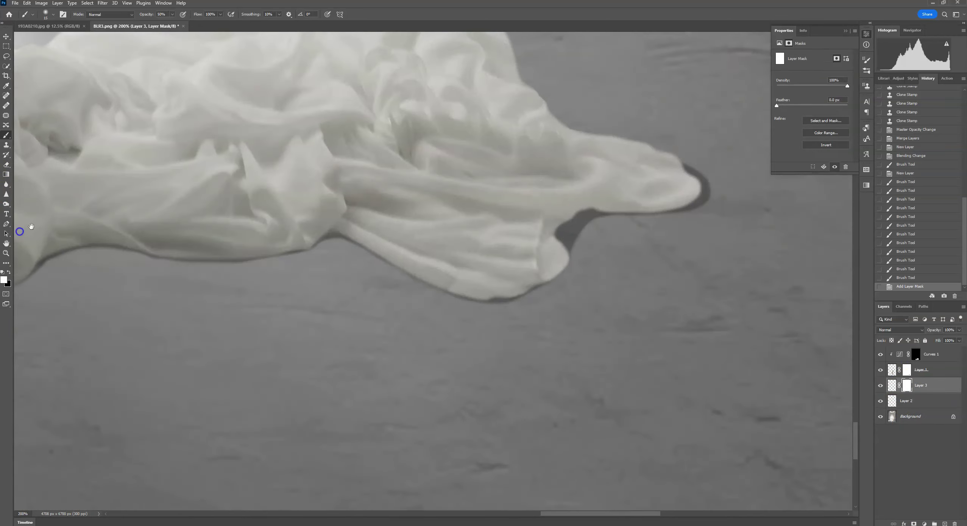
{"action": "left_click", "coordinate": [8, 271]}
{"action": "left_click", "coordinate": [173, 15]}
{"action": "left_click", "coordinate": [172, 15]}
{"action": "left_click", "coordinate": [171, 15]}
Set the brush to 95 px and mask away part of the shadow
{"action": "left_click", "coordinate": [53, 14]}
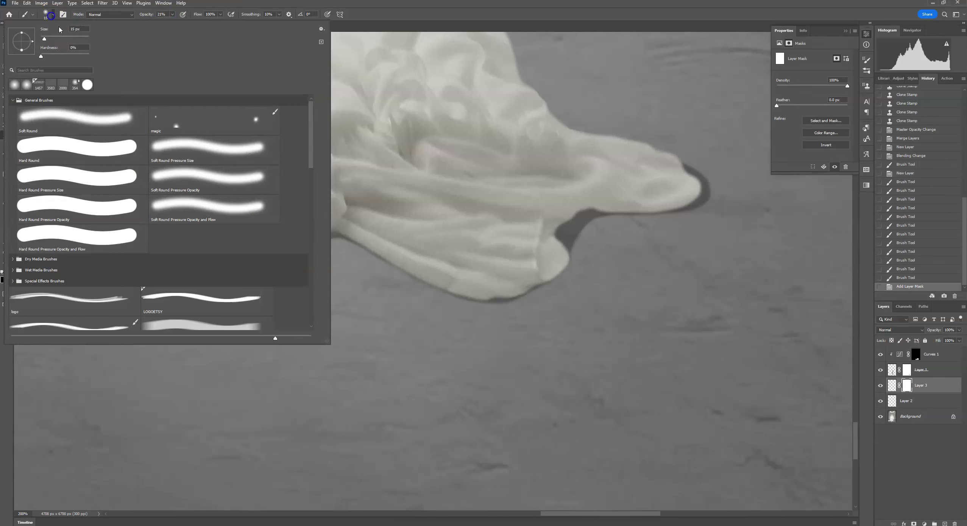
{"action": "left_click", "coordinate": [64, 39]}
{"action": "left_click", "coordinate": [659, 291]}
{"action": "left_click", "coordinate": [237, 136]}
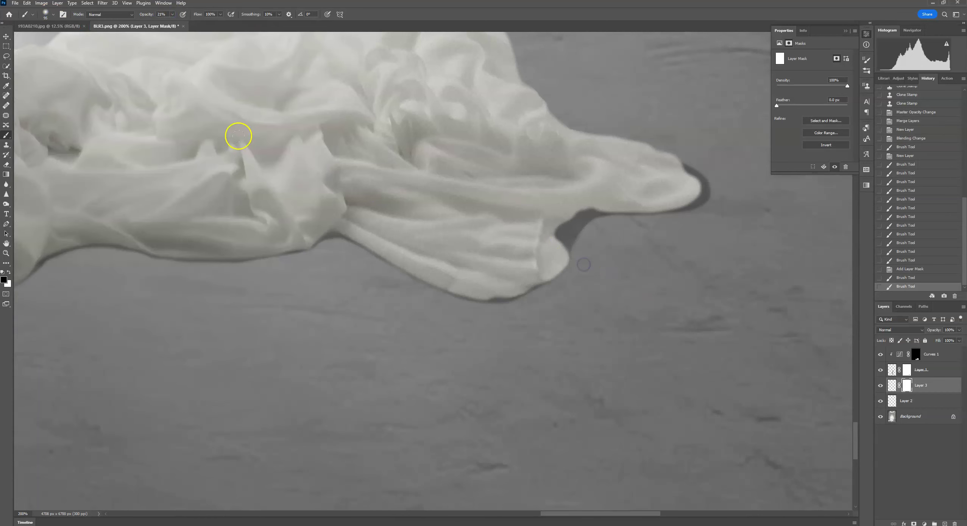
Shrink the brush to 86 px and raise its opacity to 34%
{"action": "left_click", "coordinate": [53, 14]}
{"action": "left_click", "coordinate": [62, 39]}
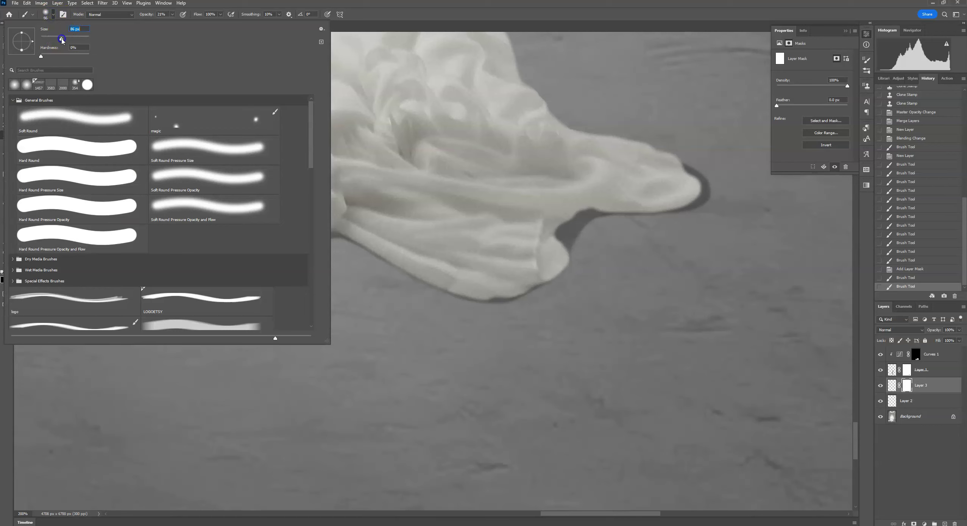
{"action": "left_click", "coordinate": [172, 15]}
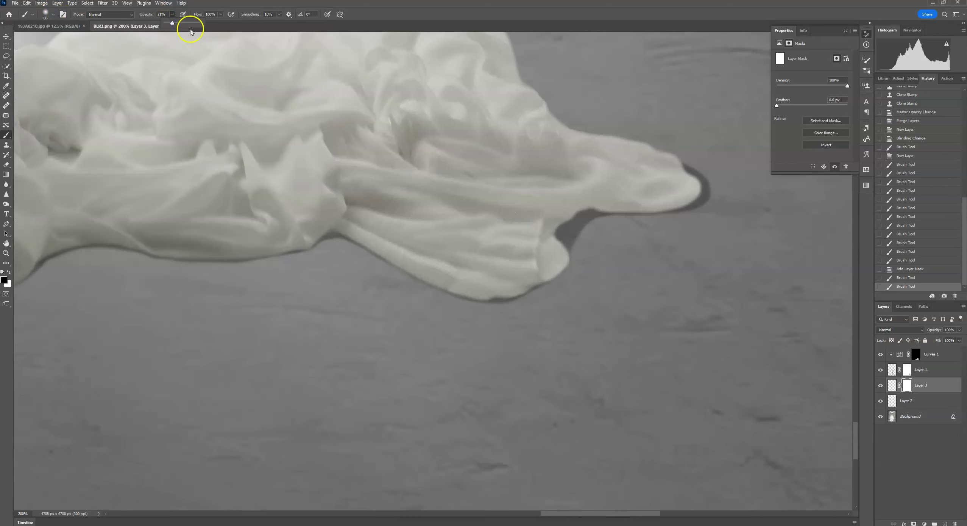
{"action": "left_click", "coordinate": [177, 25]}
Fade the shadow on the mask near the fabric tip and its edge
{"action": "left_click", "coordinate": [581, 255]}
{"action": "left_click", "coordinate": [583, 253]}
{"action": "left_click", "coordinate": [585, 250]}
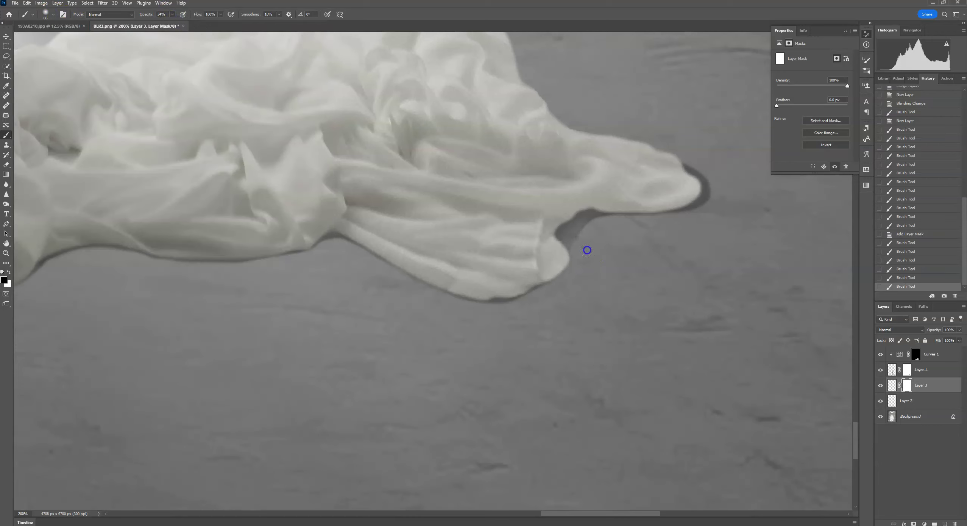
{"action": "left_click", "coordinate": [585, 258]}
{"action": "left_click", "coordinate": [584, 258]}
{"action": "left_click", "coordinate": [611, 249]}
{"action": "left_click", "coordinate": [594, 257]}
{"action": "left_click", "coordinate": [597, 259]}
{"action": "left_click", "coordinate": [607, 268]}
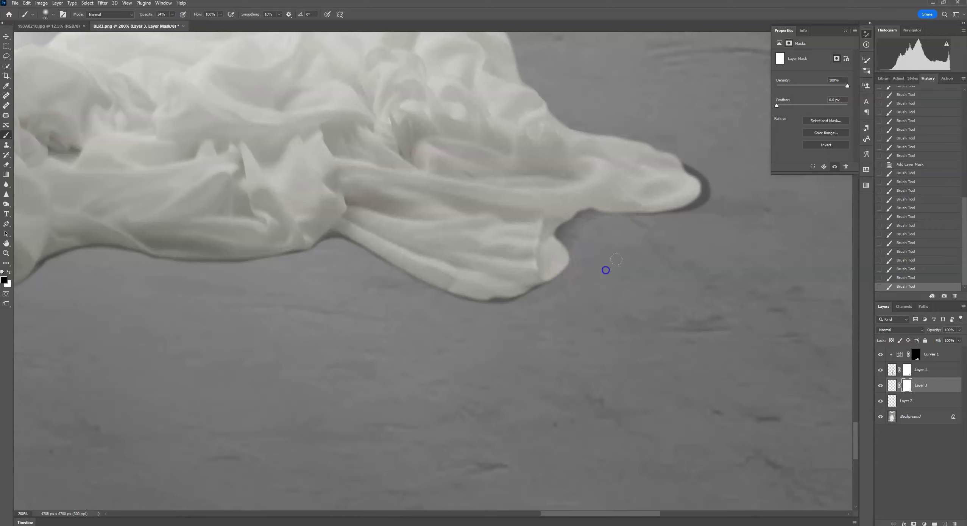
{"action": "left_click", "coordinate": [625, 253]}
{"action": "left_click", "coordinate": [644, 249]}
Soften the shadow along the length of the fabric tip on the mask
{"action": "left_click", "coordinate": [678, 236]}
{"action": "left_click", "coordinate": [688, 241]}
{"action": "left_click", "coordinate": [729, 217]}
{"action": "left_click", "coordinate": [735, 201]}
{"action": "left_click", "coordinate": [743, 178]}
{"action": "left_click", "coordinate": [734, 163]}
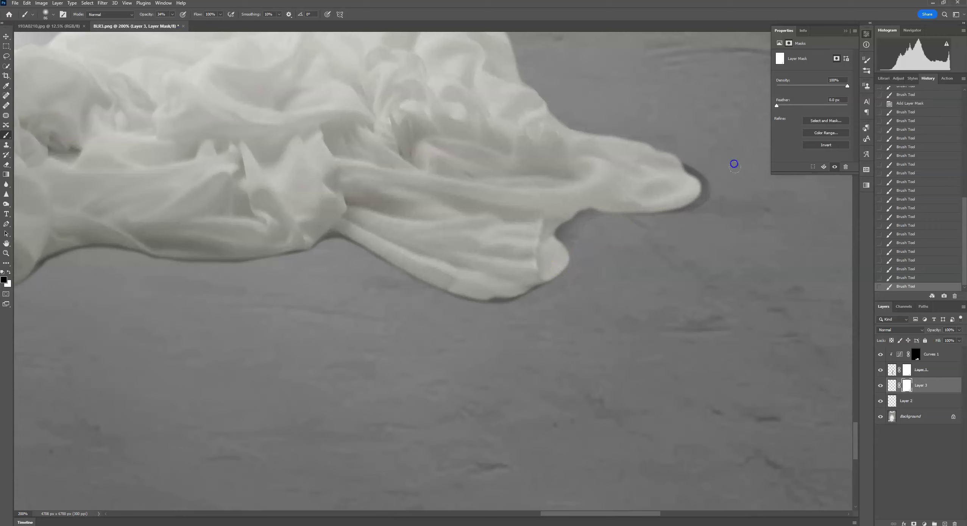
{"action": "left_click", "coordinate": [712, 146]}
{"action": "left_click", "coordinate": [695, 136]}
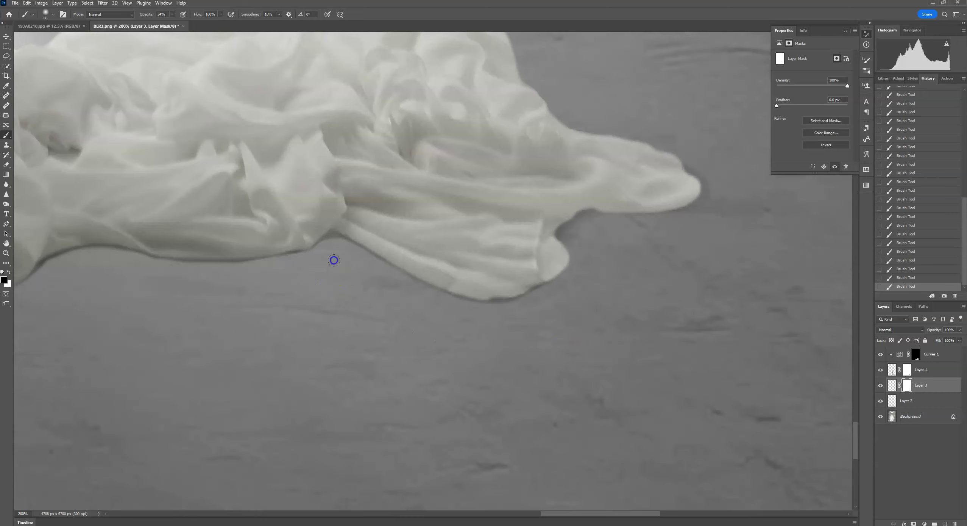
Soften the shadow across the floor and drape edge, then fit the image on screen
{"action": "left_click_drag", "start_coordinate": [345, 326], "coordinate": [562, 279]}
{"action": "left_click", "coordinate": [484, 287]}
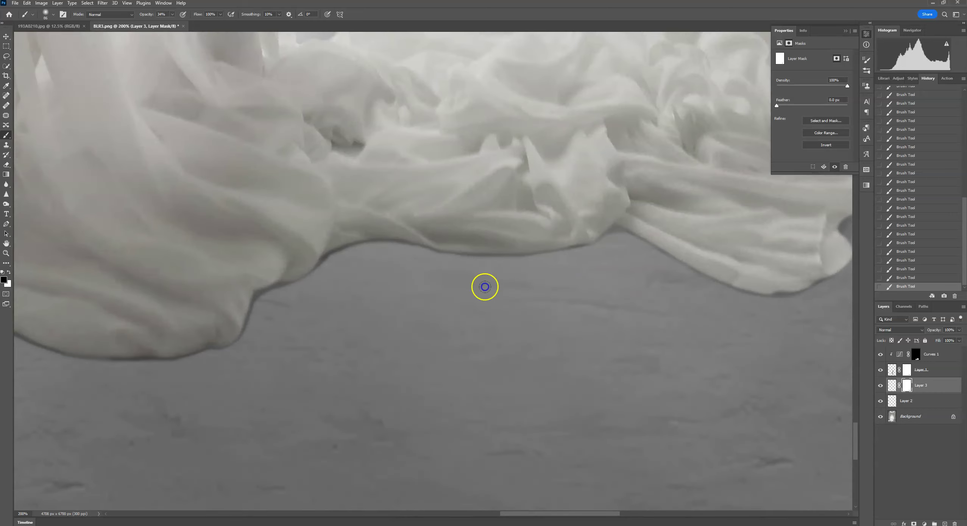
{"action": "left_click", "coordinate": [524, 273]}
{"action": "left_click_drag", "start_coordinate": [267, 271], "coordinate": [315, 292]}
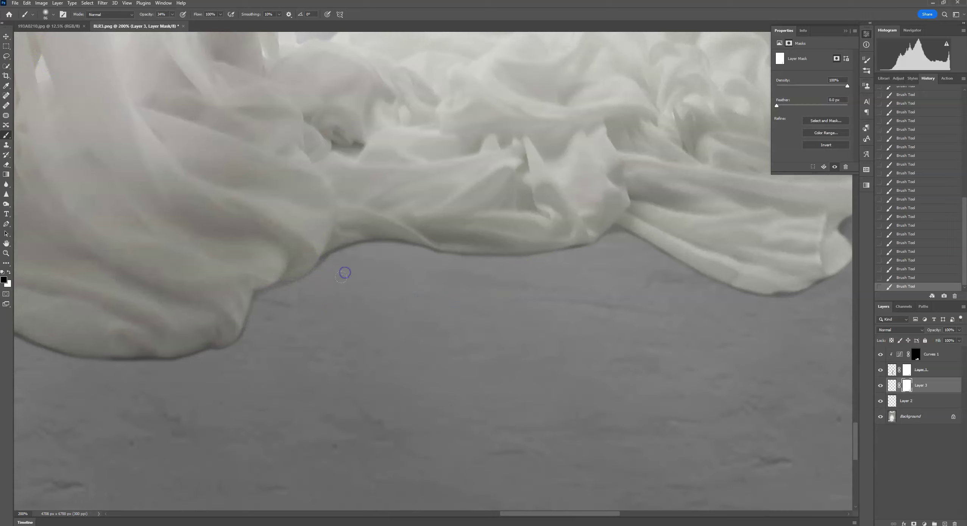
{"action": "mouse_move", "coordinate": [299, 329]}
{"action": "left_mouse_down"}
{"action": "mouse_move", "coordinate": [209, 372]}
{"action": "mouse_move", "coordinate": [112, 390]}
{"action": "mouse_move", "coordinate": [428, 351]}
{"action": "mouse_move", "coordinate": [276, 338]}
{"action": "left_mouse_up"}
{"action": "left_click", "coordinate": [143, 385]}
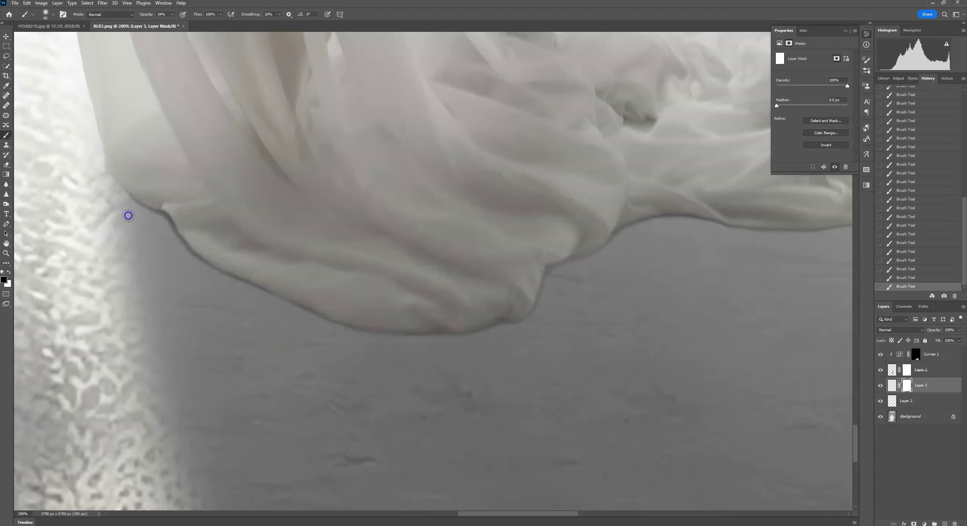
{"action": "left_click", "coordinate": [147, 224]}
{"action": "key", "text": "ctrl+0"}
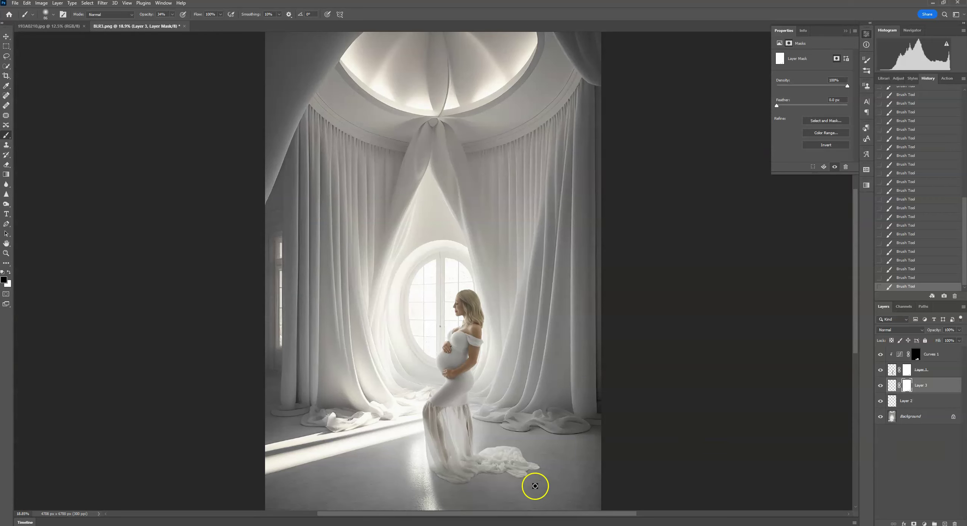
Select Layer 2 and set the brush size to 448 px
{"action": "scroll", "coordinate": [537, 456], "scroll_direction": "down", "scroll_amount": 2}
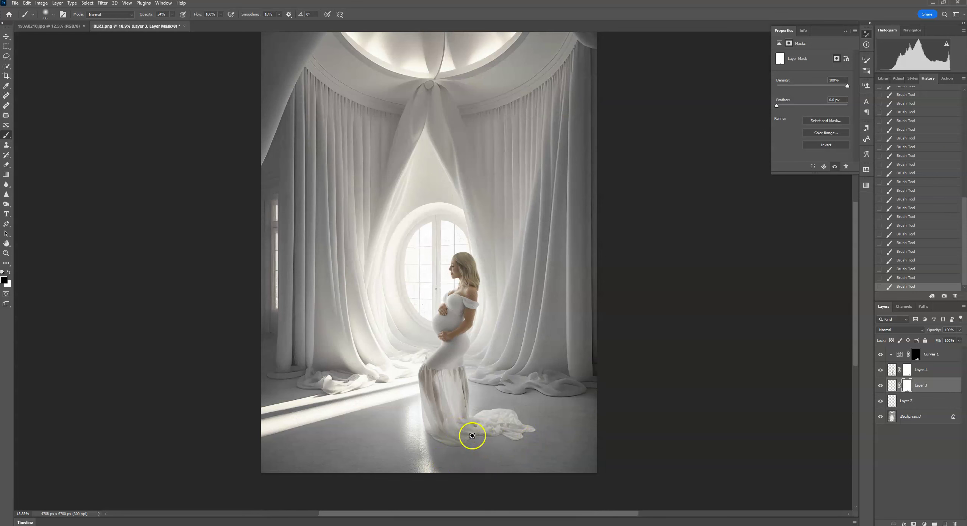
{"action": "left_click", "coordinate": [917, 402]}
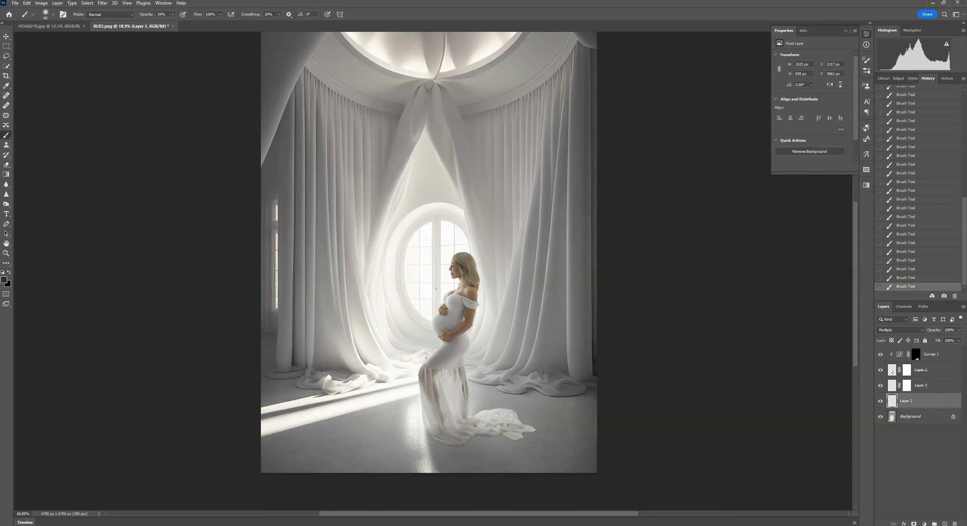
{"action": "left_click", "coordinate": [52, 14]}
{"action": "left_click_drag", "start_coordinate": [75, 36], "coordinate": [84, 39]}
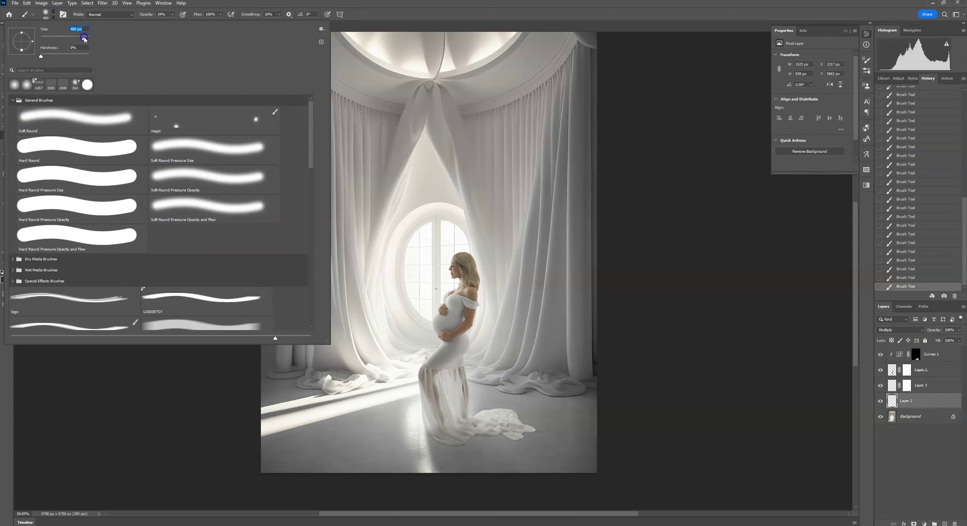
{"action": "left_click", "coordinate": [86, 37]}
{"action": "type", "text": "448"}
{"action": "key", "text": "Return"}
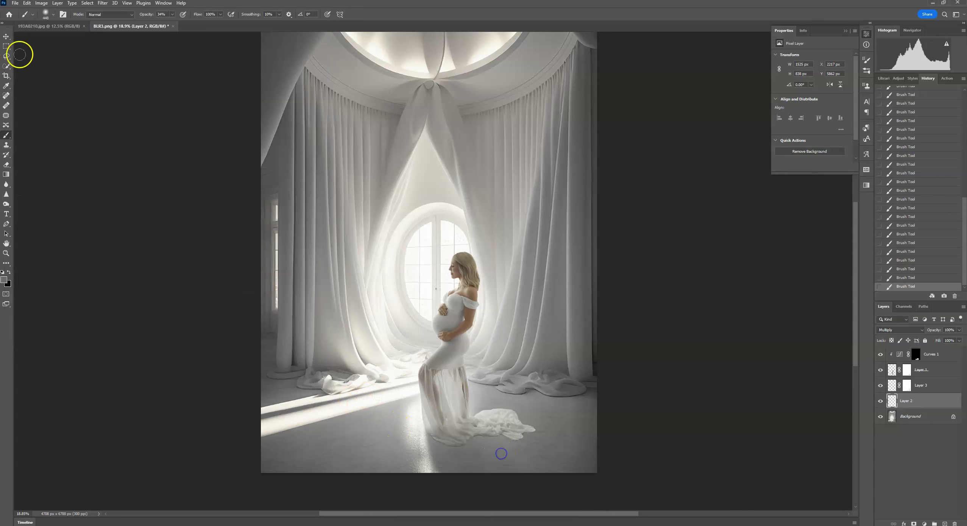
Paint a 511 px trial stroke near the dress hem, then undo it twice
{"action": "left_click", "coordinate": [53, 15]}
{"action": "left_click", "coordinate": [84, 37]}
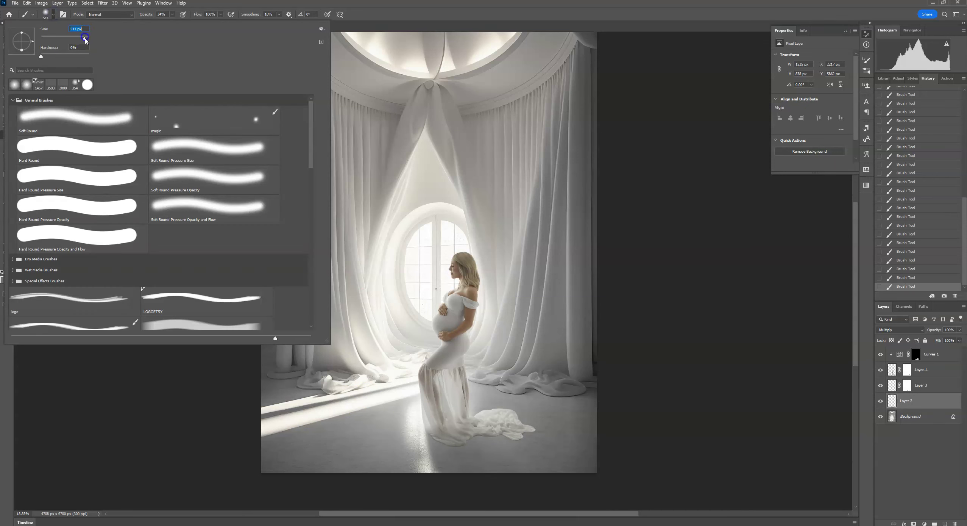
{"action": "key", "text": "Return"}
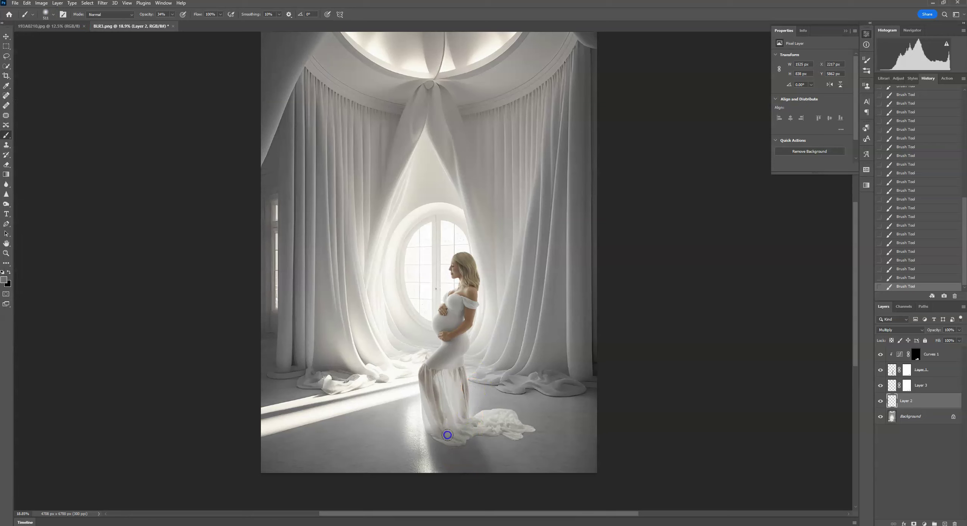
{"action": "mouse_move", "coordinate": [448, 435]}
{"action": "left_mouse_down"}
{"action": "mouse_move", "coordinate": [461, 459]}
{"action": "mouse_move", "coordinate": [471, 449]}
{"action": "mouse_move", "coordinate": [456, 438]}
{"action": "left_mouse_up"}
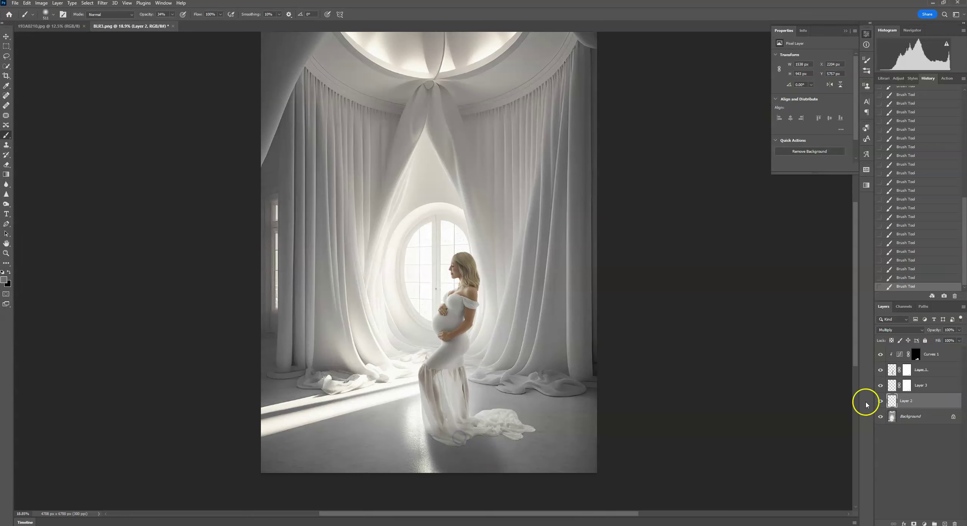
{"action": "left_click", "coordinate": [27, 3]}
{"action": "left_click", "coordinate": [42, 11]}
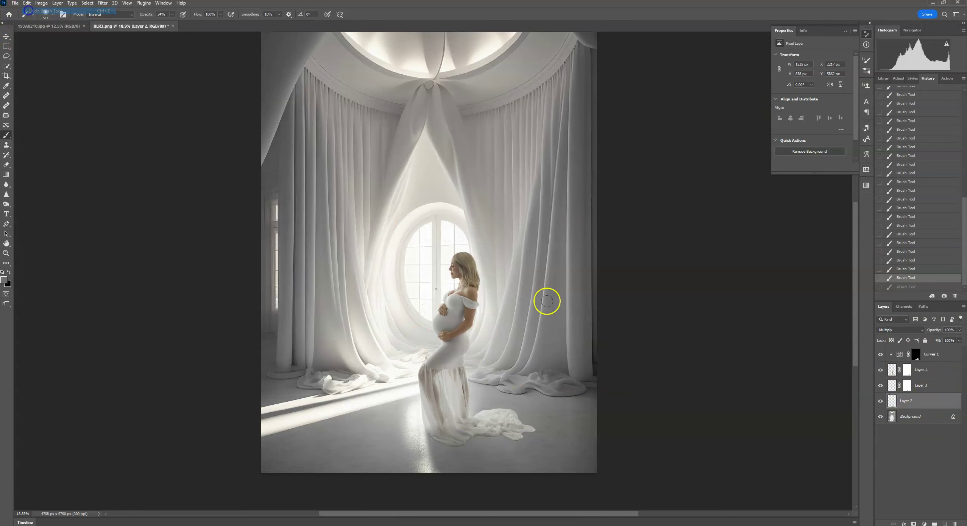
Create Layer 4, then delete its trial brush stroke from the history
{"action": "left_click", "coordinate": [945, 523]}
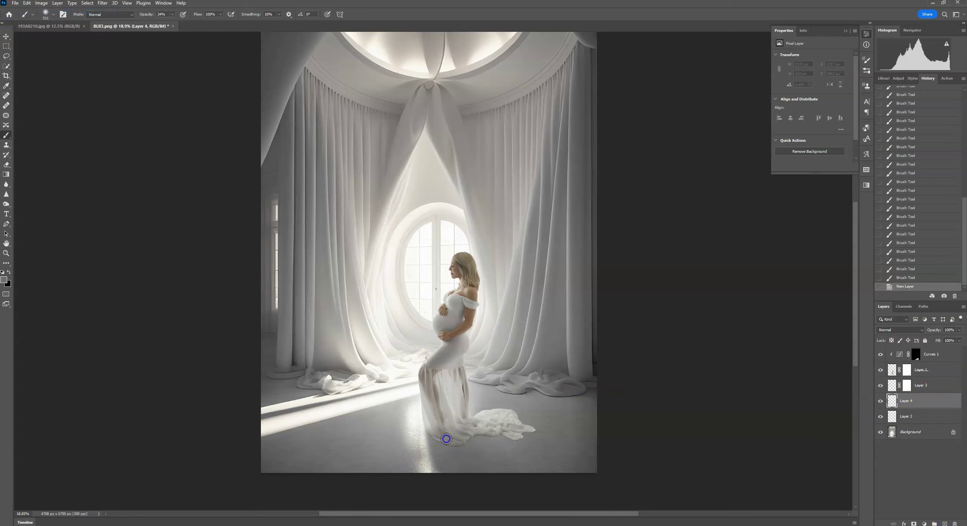
{"action": "left_click_drag", "start_coordinate": [453, 459], "coordinate": [470, 471]}
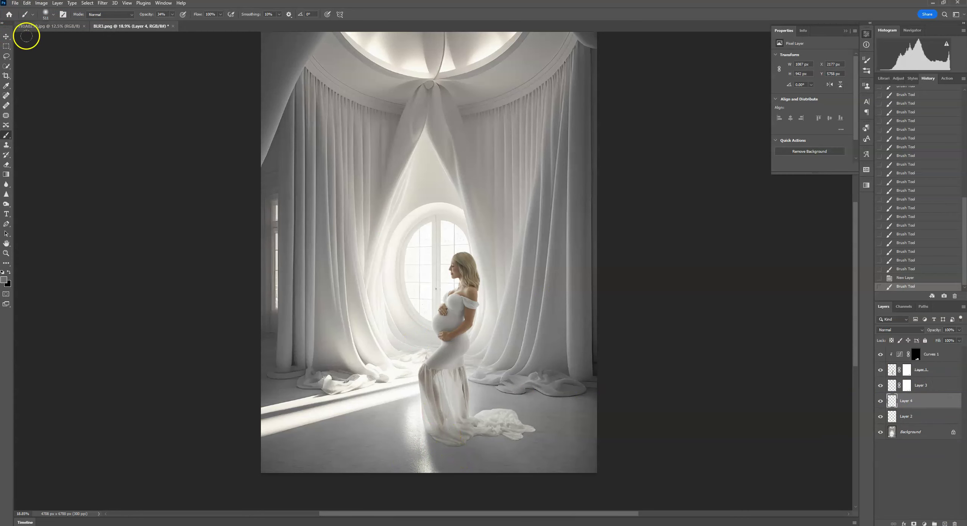
{"action": "left_click", "coordinate": [27, 3]}
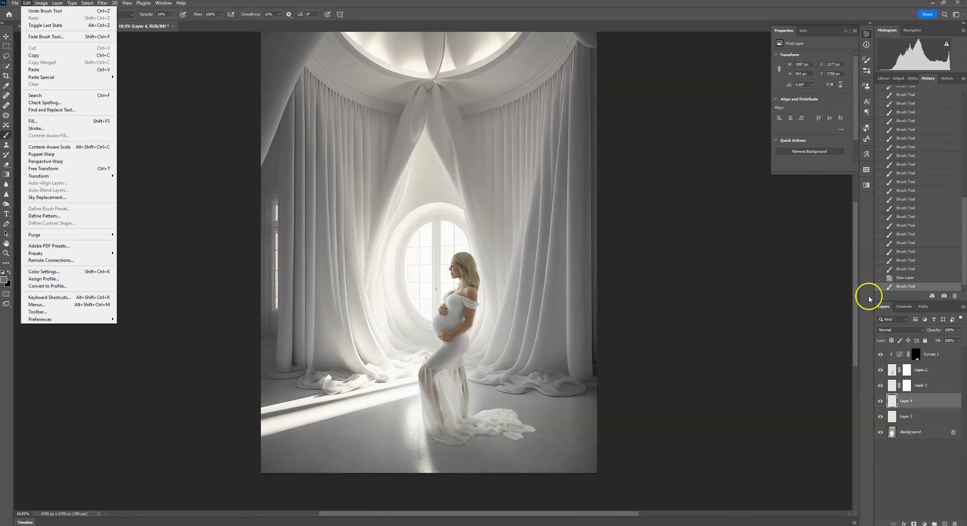
{"action": "left_click", "coordinate": [916, 402]}
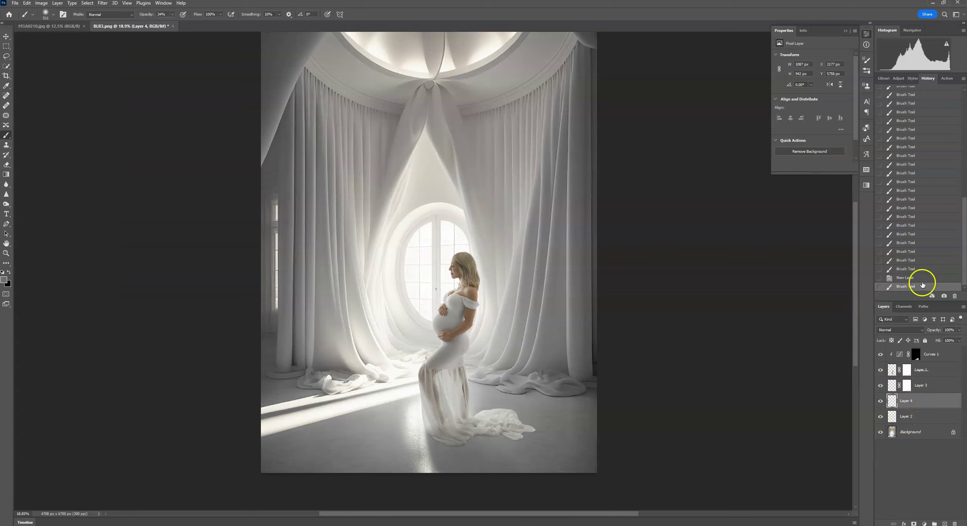
{"action": "left_click", "coordinate": [955, 296]}
{"action": "left_click", "coordinate": [448, 193]}
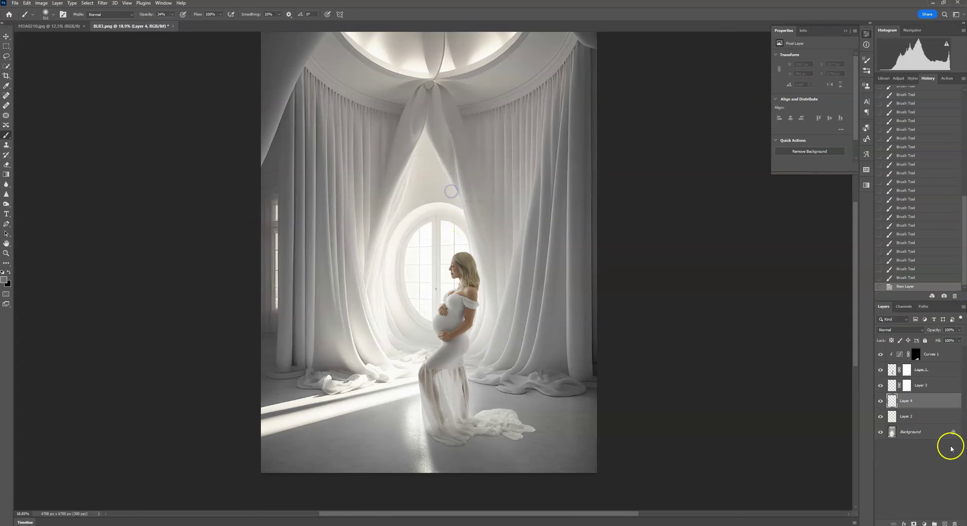
Toggle visibility of Layers 2, 4 and 3, then reselect Layer 4
{"action": "left_click", "coordinate": [881, 416]}
{"action": "left_click", "coordinate": [880, 401]}
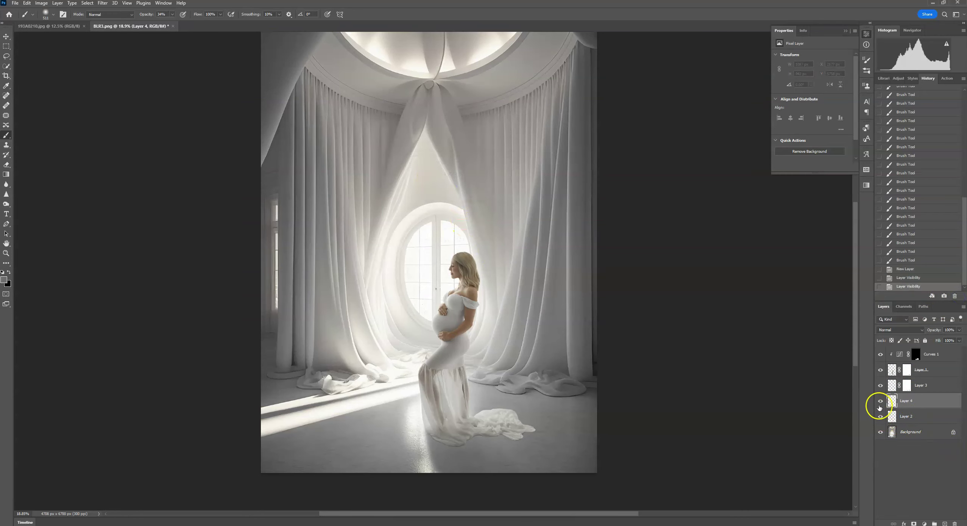
{"action": "left_click", "coordinate": [880, 401]}
{"action": "left_click", "coordinate": [880, 385]}
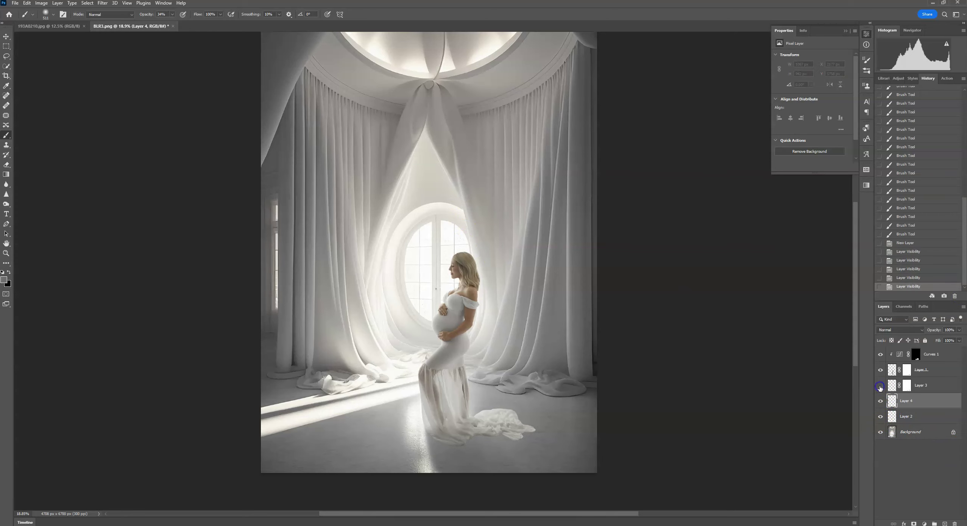
{"action": "left_click", "coordinate": [924, 414]}
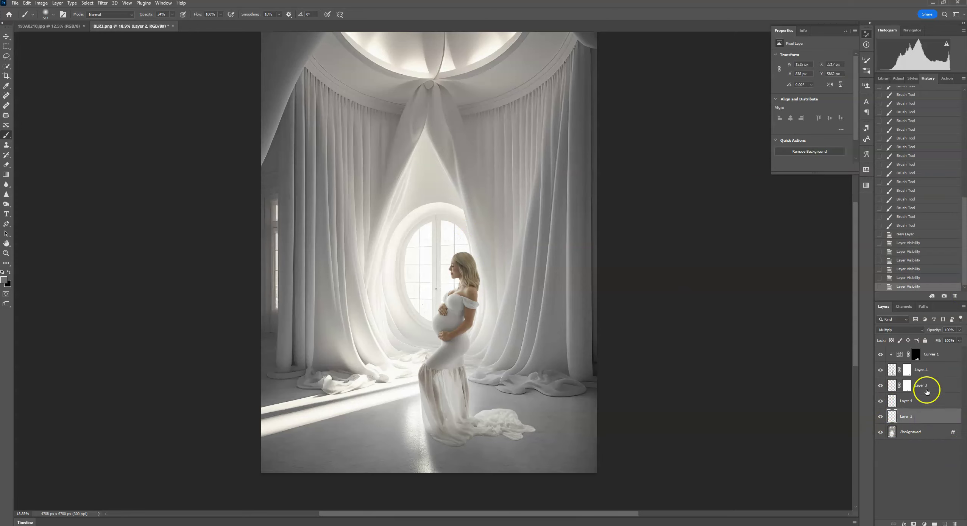
{"action": "left_click", "coordinate": [925, 406]}
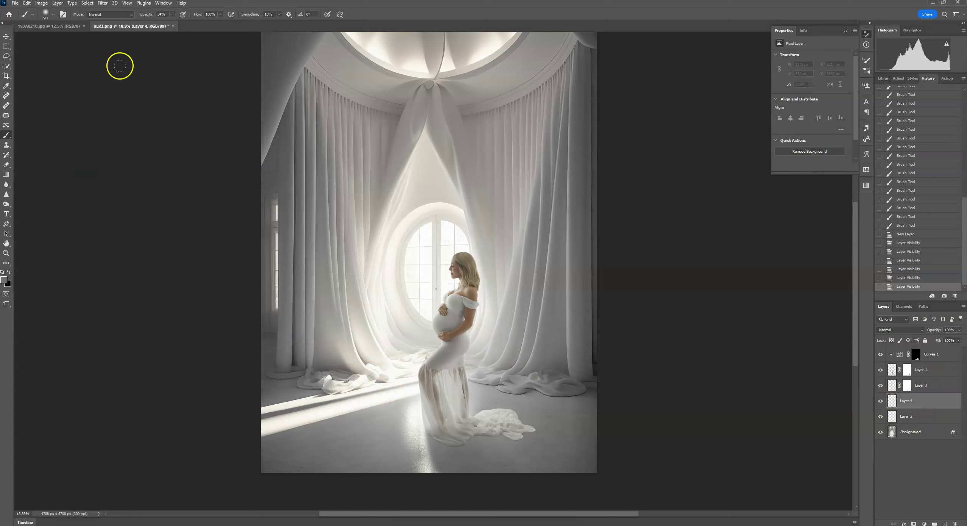
Paint a trial shadow near the dress hem and undo it
{"action": "mouse_move", "coordinate": [455, 459]}
{"action": "left_mouse_down"}
{"action": "mouse_move", "coordinate": [459, 465]}
{"action": "mouse_move", "coordinate": [456, 444]}
{"action": "mouse_move", "coordinate": [477, 455]}
{"action": "left_mouse_up"}
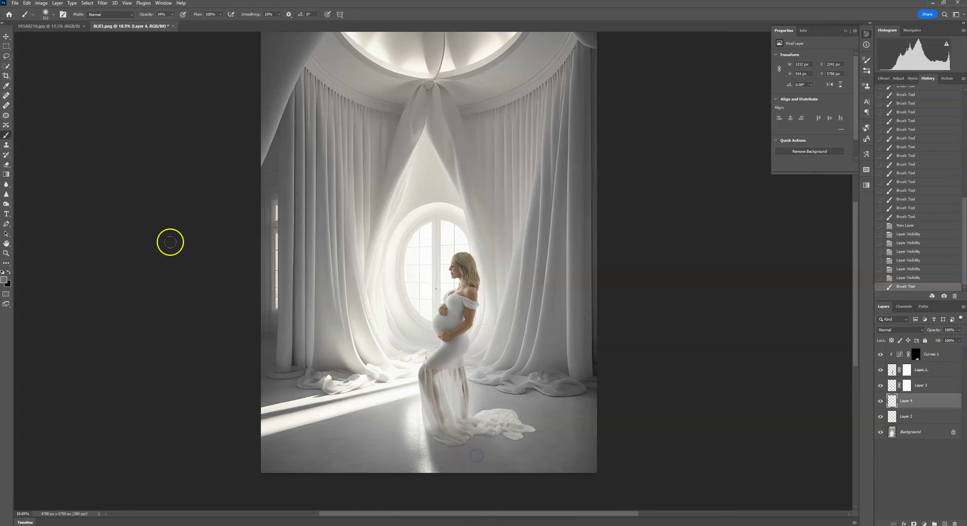
{"action": "left_click", "coordinate": [27, 3]}
{"action": "left_click", "coordinate": [68, 10]}
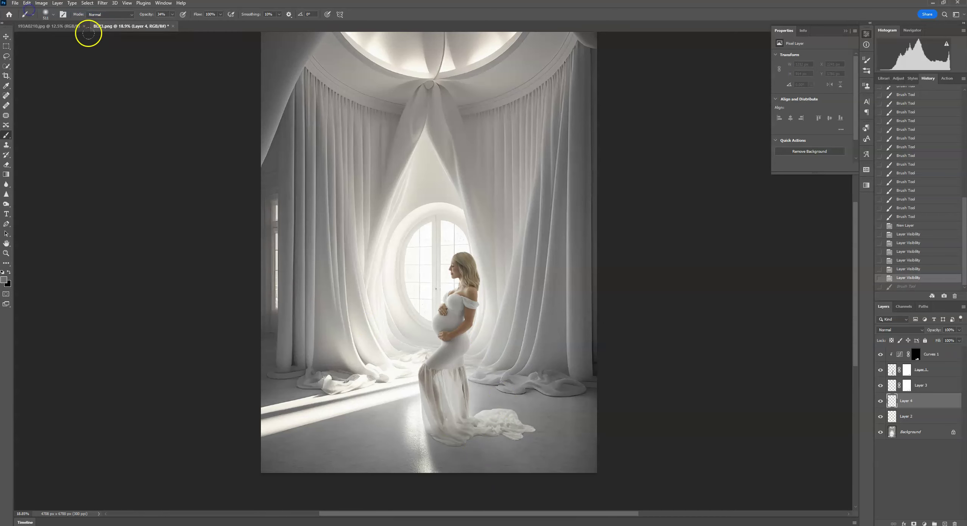
{"action": "left_click", "coordinate": [87, 3]}
{"action": "left_click", "coordinate": [85, 5]}
Set Layer 4 to Multiply, paint the floor shadow, and lower opacity to 61%
{"action": "left_click", "coordinate": [888, 329]}
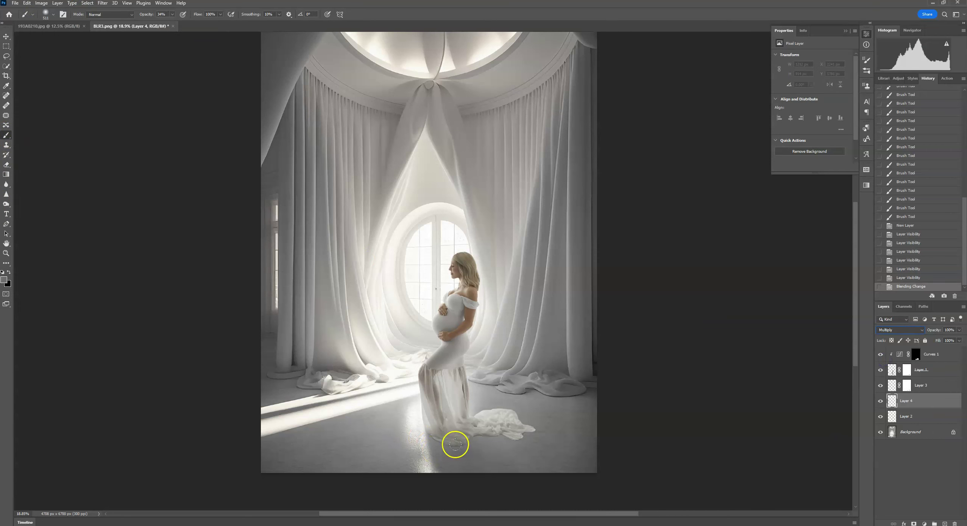
{"action": "mouse_move", "coordinate": [453, 444]}
{"action": "left_mouse_down"}
{"action": "mouse_move", "coordinate": [443, 448]}
{"action": "mouse_move", "coordinate": [462, 465]}
{"action": "mouse_move", "coordinate": [480, 465]}
{"action": "mouse_move", "coordinate": [480, 446]}
{"action": "mouse_move", "coordinate": [538, 468]}
{"action": "left_mouse_up"}
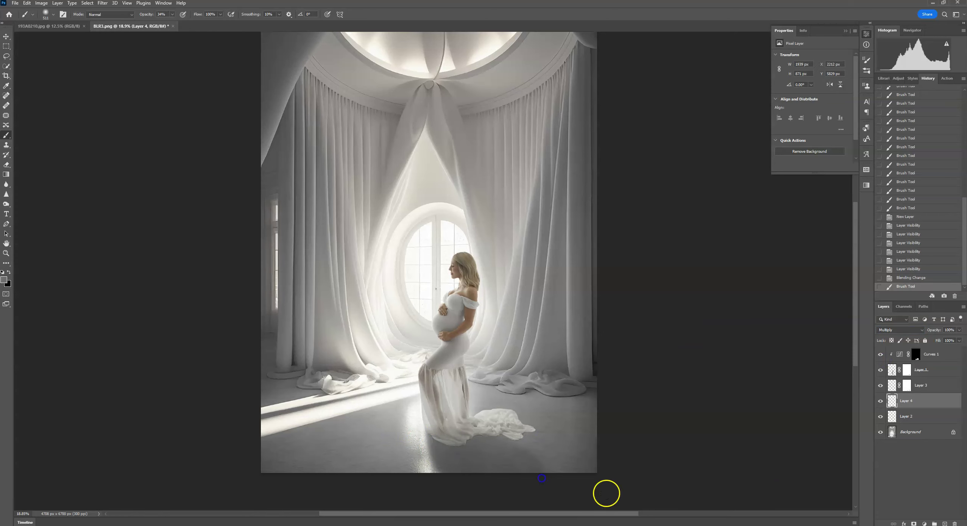
{"action": "left_click", "coordinate": [959, 329]}
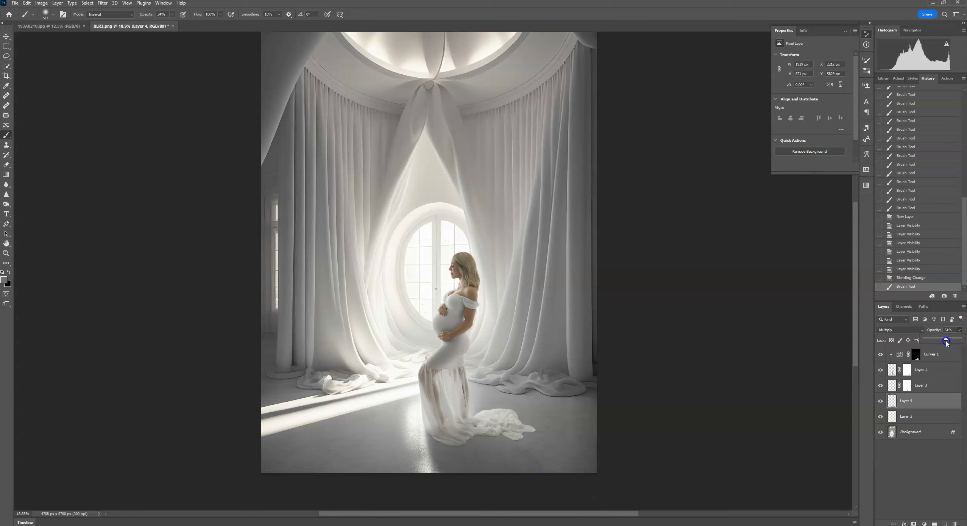
{"action": "left_click_drag", "start_coordinate": [946, 341], "coordinate": [947, 342]}
Add a mask to Layer 4 and paint black to hide shadow near the canvas bottom
{"action": "left_click", "coordinate": [913, 524]}
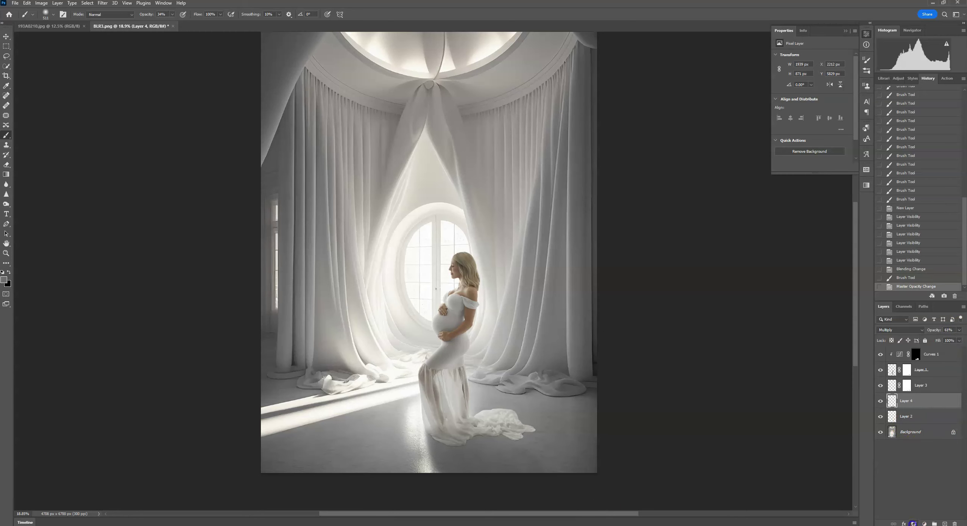
{"action": "left_click", "coordinate": [9, 272]}
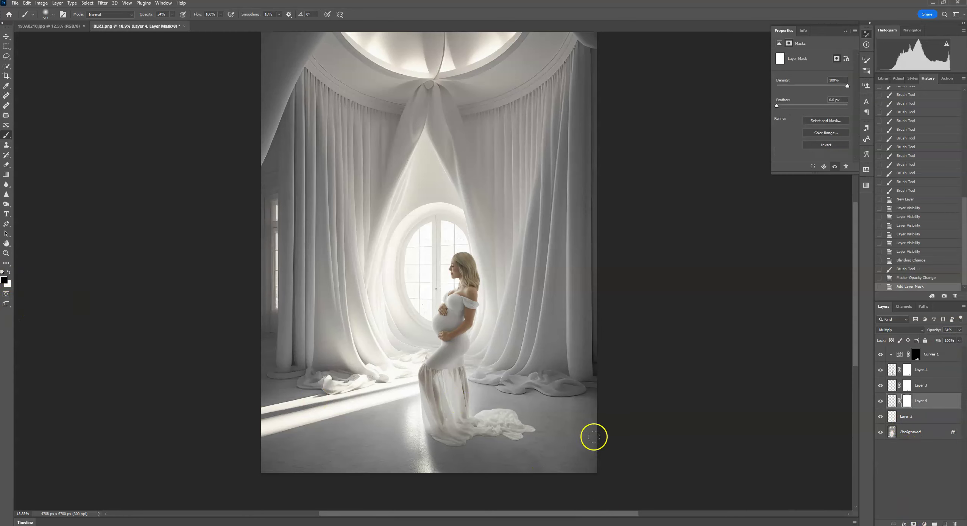
{"action": "left_click", "coordinate": [532, 465]}
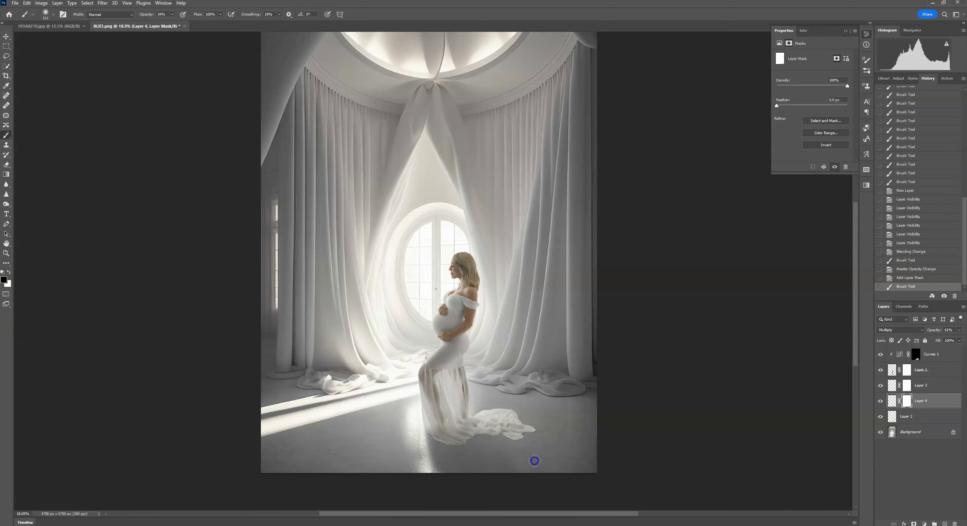
{"action": "left_click", "coordinate": [542, 469]}
{"action": "left_click", "coordinate": [550, 474]}
{"action": "left_click", "coordinate": [527, 459]}
{"action": "left_click", "coordinate": [529, 460]}
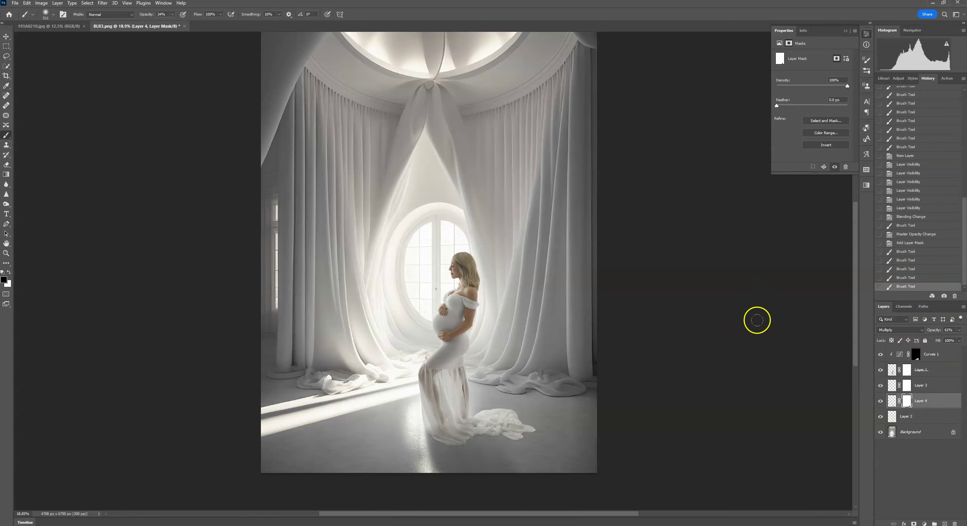
Duplicate Layer 3 and set the copy's opacity to 50%
{"action": "left_click", "coordinate": [940, 390]}
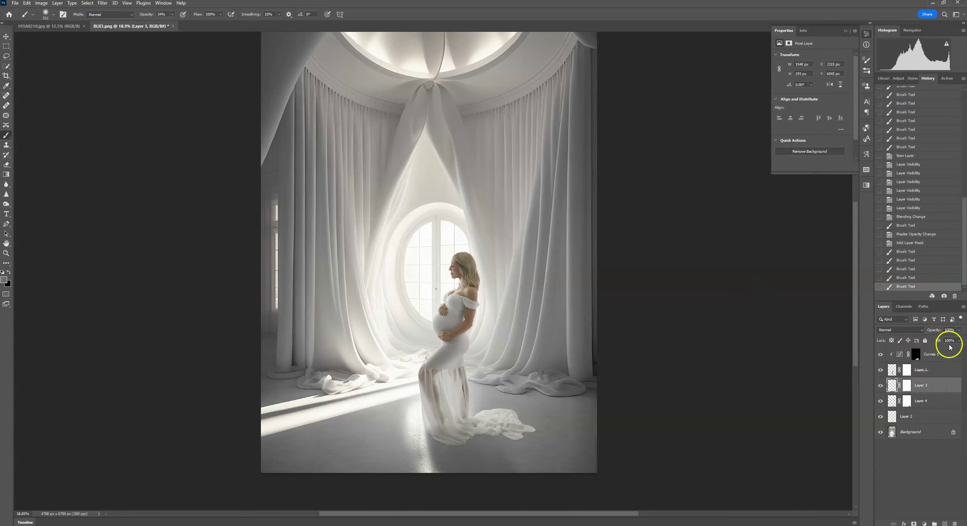
{"action": "left_click_drag", "start_coordinate": [907, 385], "coordinate": [948, 523]}
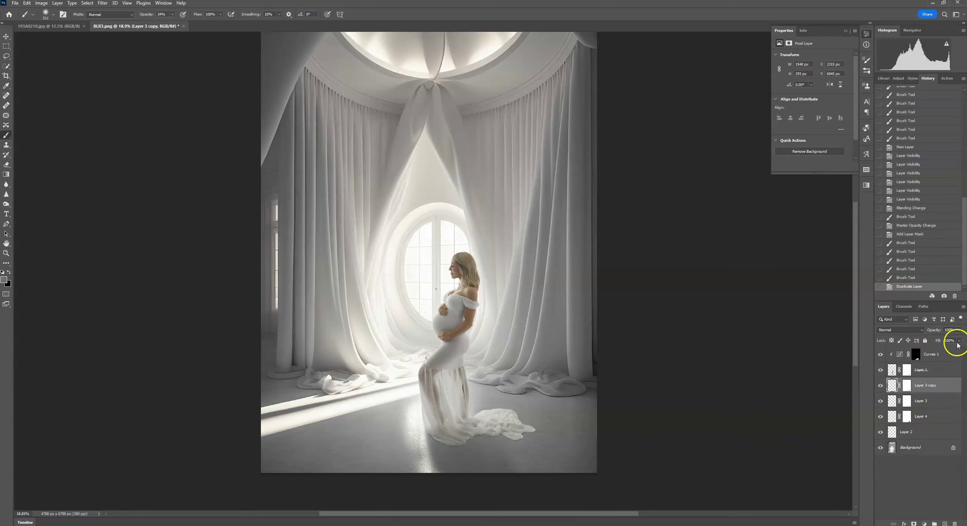
{"action": "left_click", "coordinate": [958, 329]}
{"action": "left_click_drag", "start_coordinate": [943, 340], "coordinate": [942, 339]}
Zoom to 100% then 200% on the hem, then delete Layer 3 copy
{"action": "key", "text": "ctrl+1"}
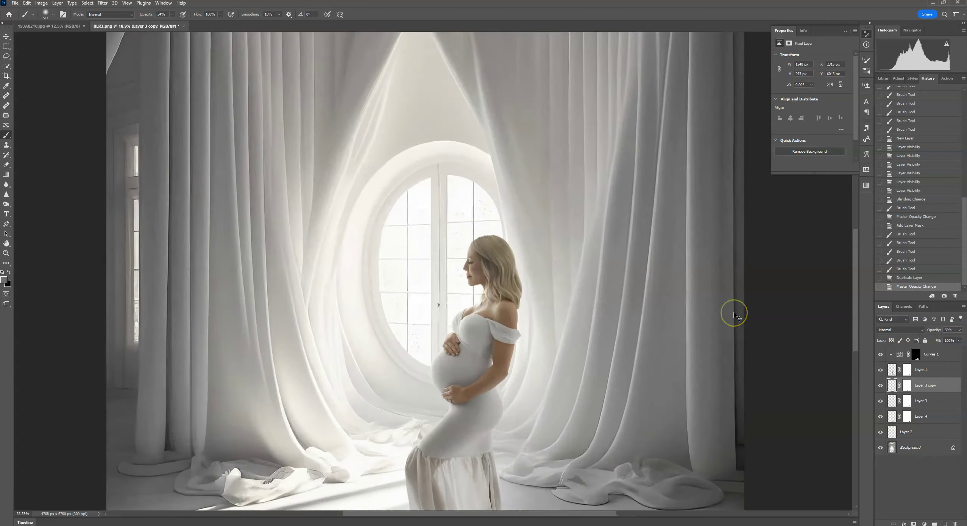
{"action": "left_click_drag", "start_coordinate": [570, 382], "coordinate": [540, 210]}
{"action": "key", "text": "ctrl+plus"}
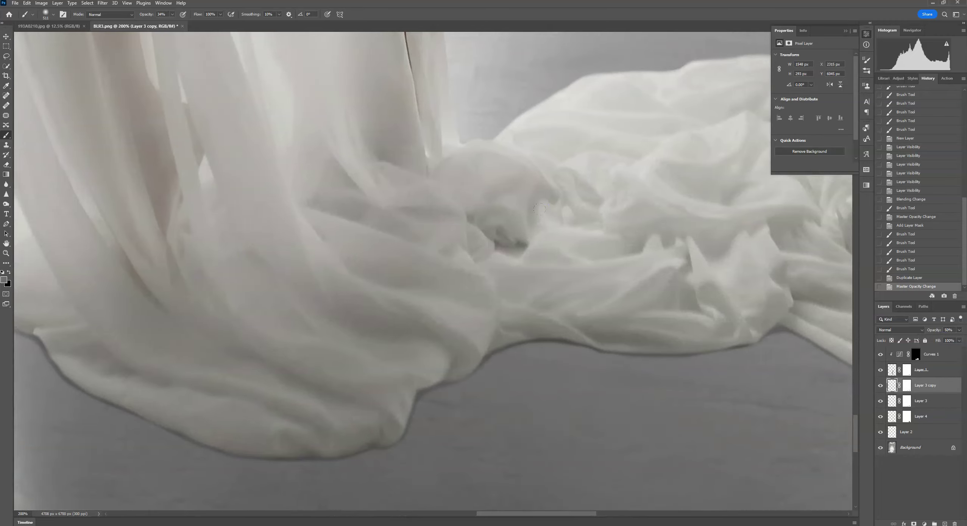
{"action": "left_click_drag", "start_coordinate": [749, 362], "coordinate": [559, 299]}
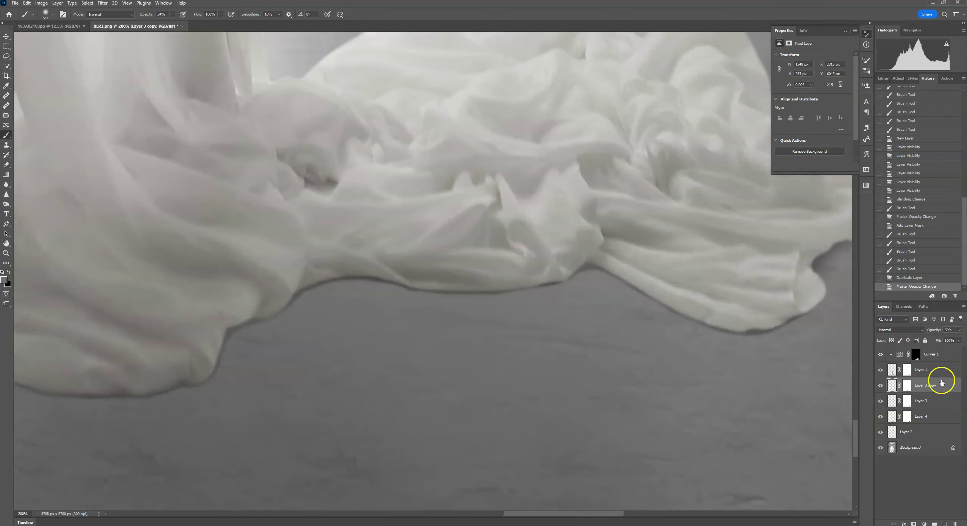
{"action": "left_click_drag", "start_coordinate": [942, 383], "coordinate": [955, 523]}
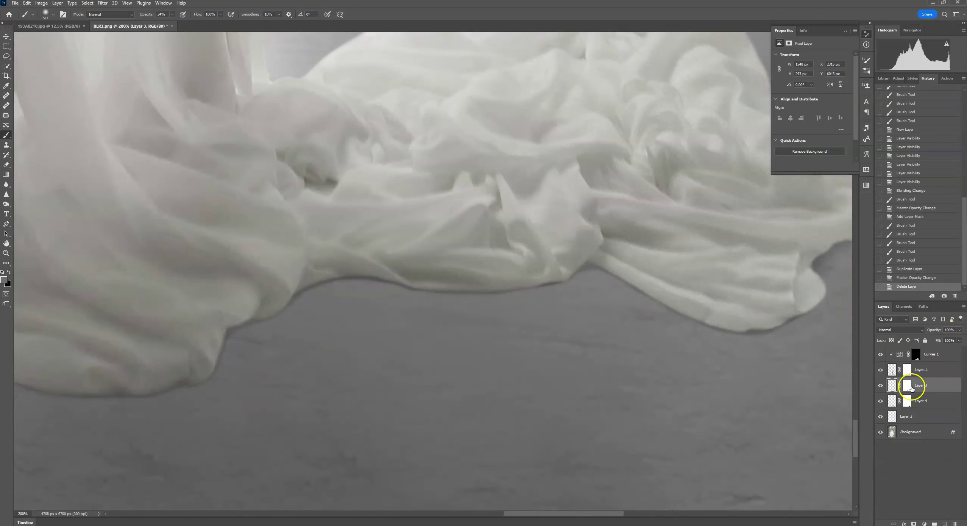
Shrink the brush size to 15 px
{"action": "left_click", "coordinate": [45, 14]}
{"action": "left_click_drag", "start_coordinate": [55, 37], "coordinate": [45, 38]}
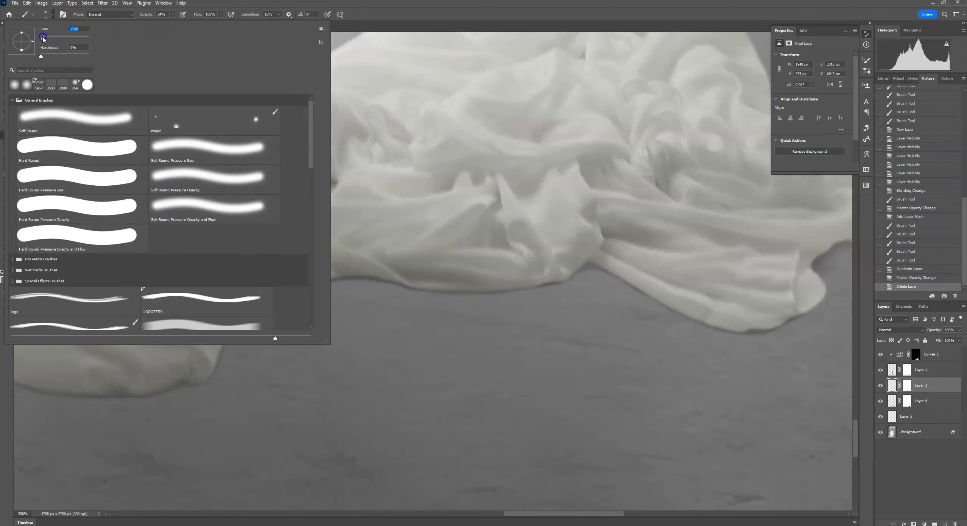
{"action": "left_click_drag", "start_coordinate": [42, 38], "coordinate": [45, 38]}
{"action": "left_click", "coordinate": [402, 281]}
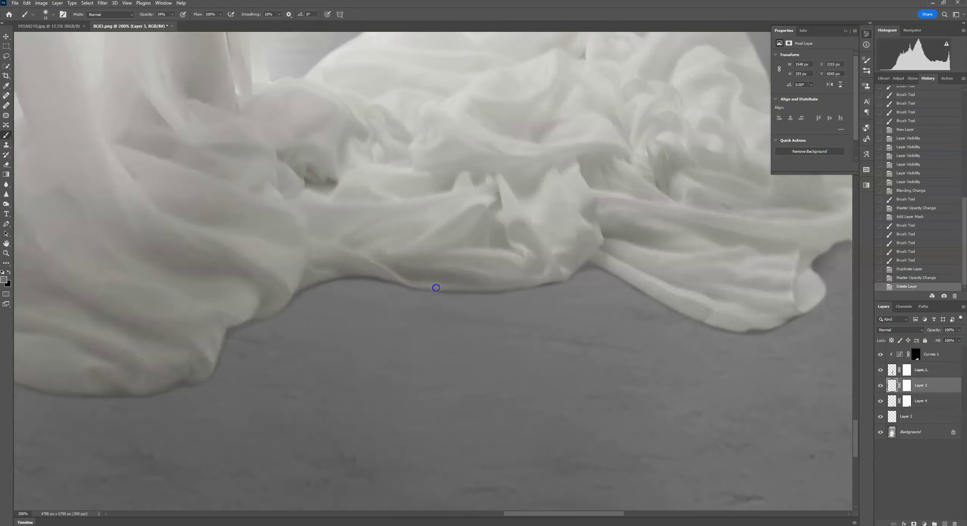
Undo a trial stroke along the fabric edge and open the foreground Color Picker
{"action": "left_click_drag", "start_coordinate": [436, 288], "coordinate": [413, 283]}
{"action": "left_click", "coordinate": [27, 3]}
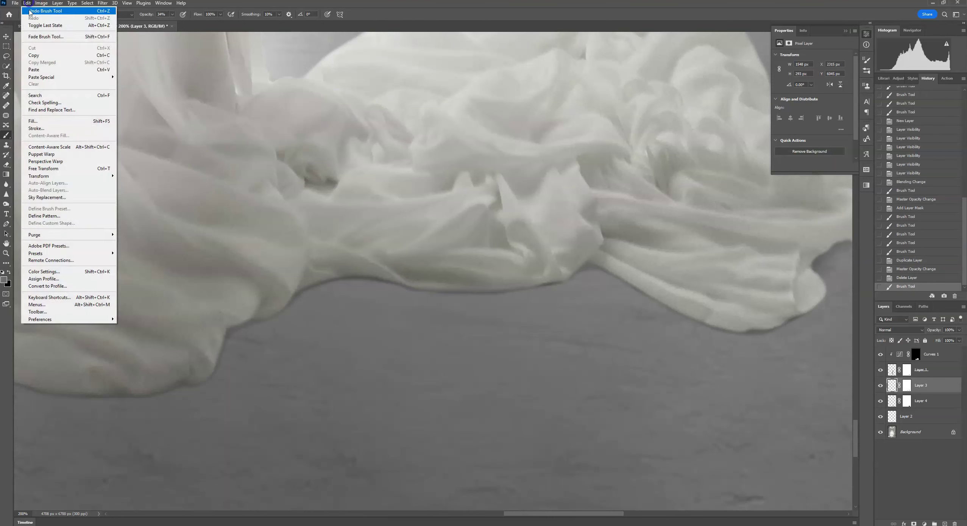
{"action": "left_click", "coordinate": [45, 11]}
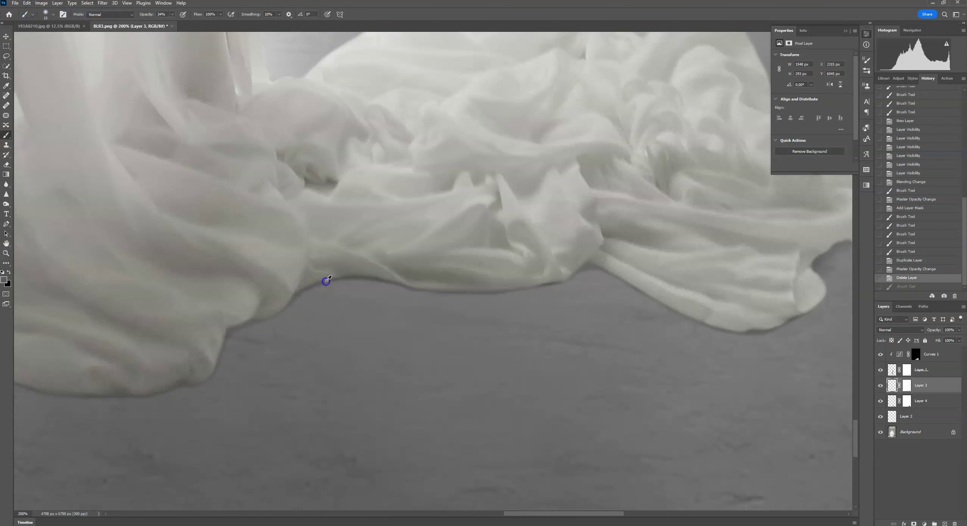
{"action": "left_click", "coordinate": [5, 280]}
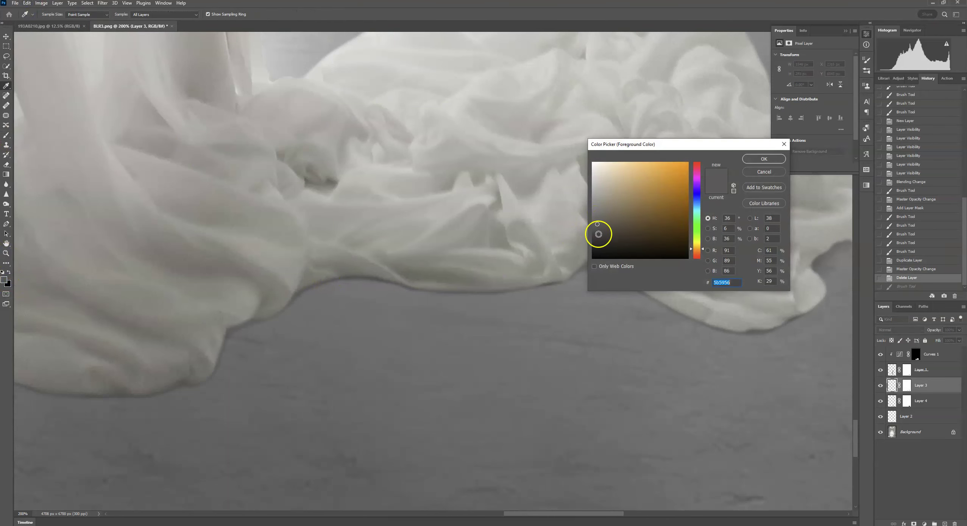
Confirm the dark grey colour and paint along the fabric's lower edge and hem
{"action": "left_click", "coordinate": [764, 158]}
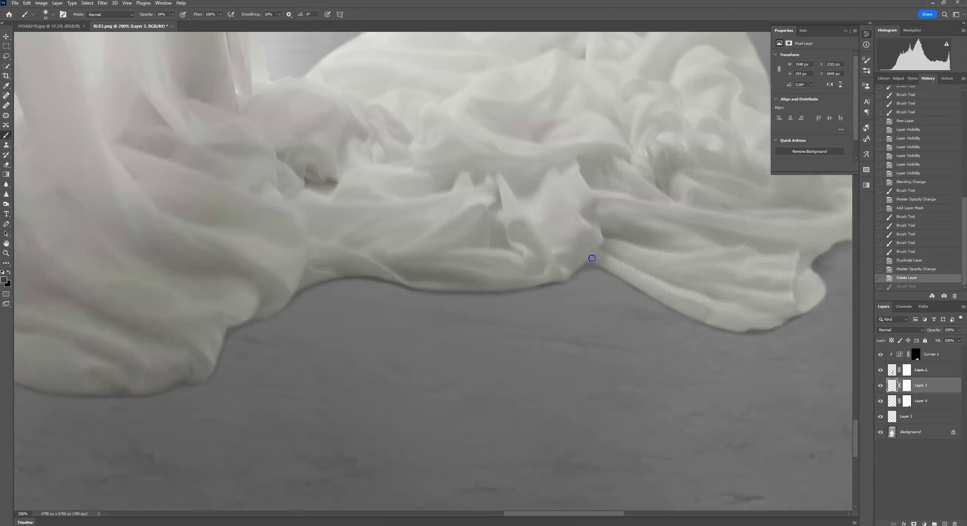
{"action": "left_click_drag", "start_coordinate": [588, 267], "coordinate": [469, 287]}
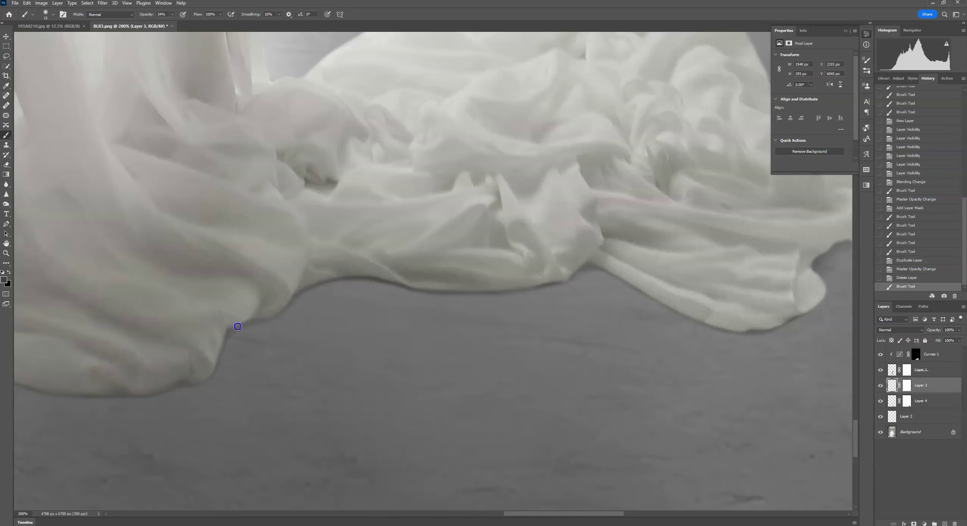
{"action": "left_click_drag", "start_coordinate": [201, 366], "coordinate": [328, 298]}
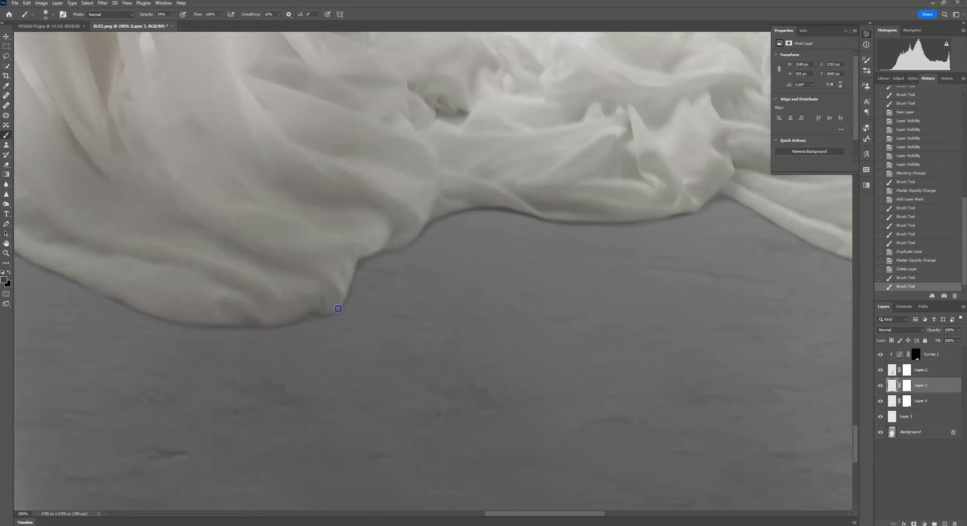
{"action": "left_click_drag", "start_coordinate": [342, 305], "coordinate": [349, 288]}
{"action": "left_click_drag", "start_coordinate": [225, 296], "coordinate": [443, 268]}
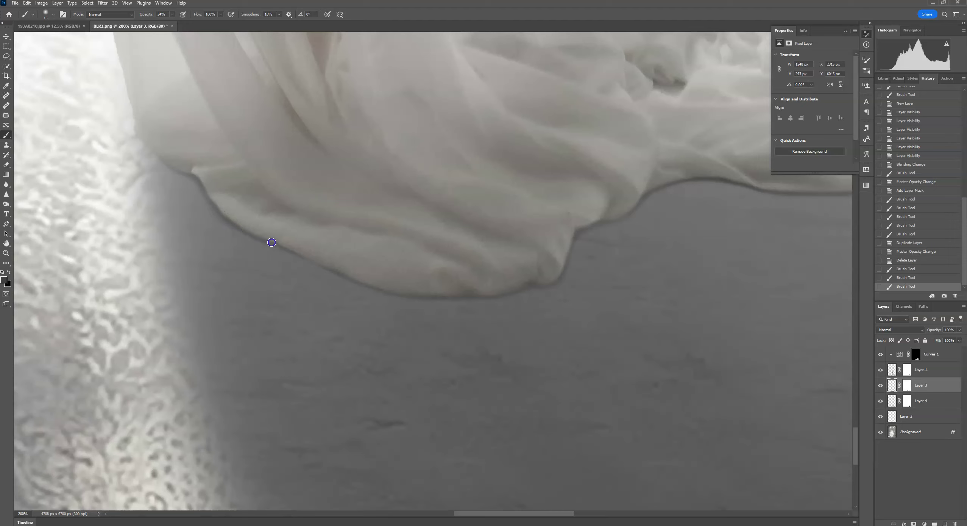
{"action": "left_click_drag", "start_coordinate": [379, 289], "coordinate": [443, 292]}
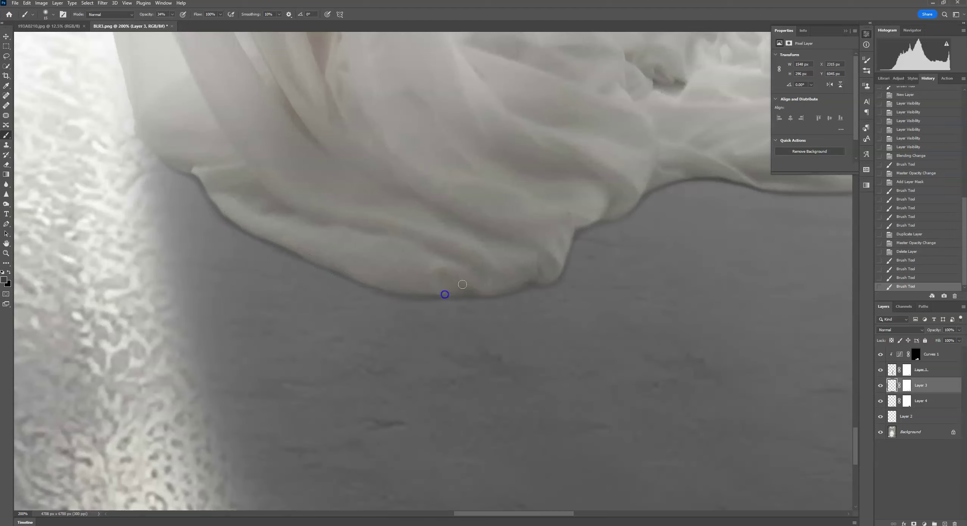
{"action": "left_click", "coordinate": [166, 158]}
Pan across and paint along the left edge, right edge and pointed right tip
{"action": "scroll", "coordinate": [514, 214], "scroll_direction": "right", "scroll_amount": 8}
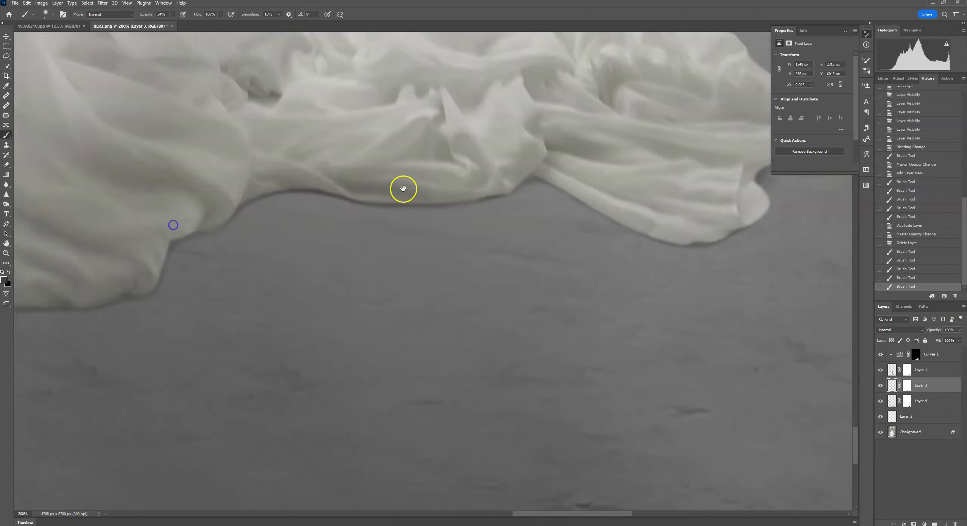
{"action": "mouse_move", "coordinate": [403, 188]}
{"action": "left_mouse_down"}
{"action": "mouse_move", "coordinate": [164, 214]}
{"action": "mouse_move", "coordinate": [184, 209]}
{"action": "left_mouse_up"}
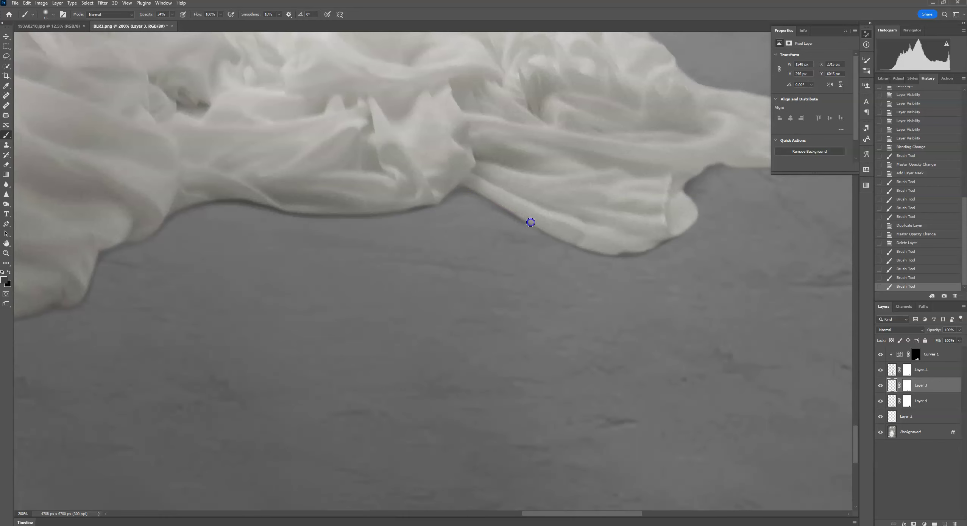
{"action": "left_click_drag", "start_coordinate": [621, 248], "coordinate": [663, 228]}
{"action": "scroll", "coordinate": [443, 201], "scroll_direction": "right", "scroll_amount": 4}
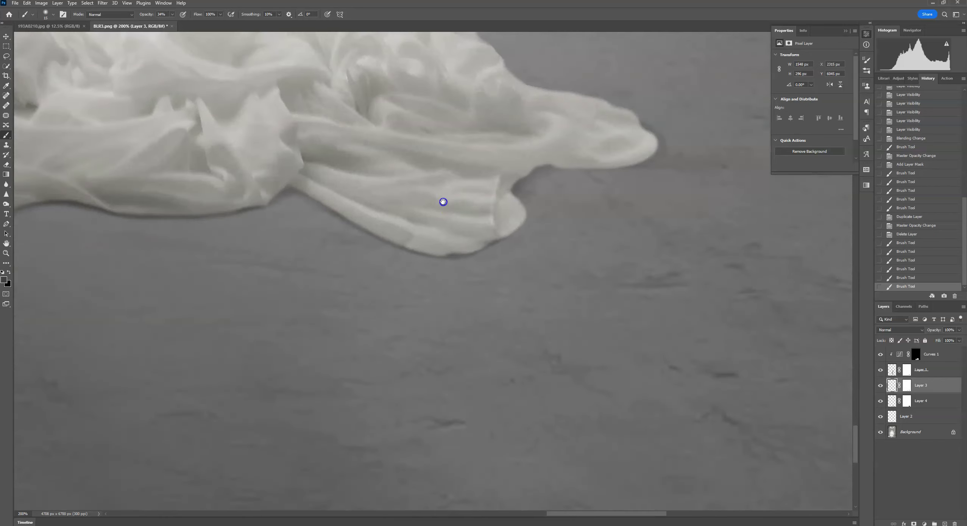
{"action": "mouse_move", "coordinate": [379, 214]}
{"action": "left_mouse_down"}
{"action": "mouse_move", "coordinate": [358, 216]}
{"action": "mouse_move", "coordinate": [370, 228]}
{"action": "left_mouse_up"}
{"action": "left_click_drag", "start_coordinate": [560, 157], "coordinate": [552, 165]}
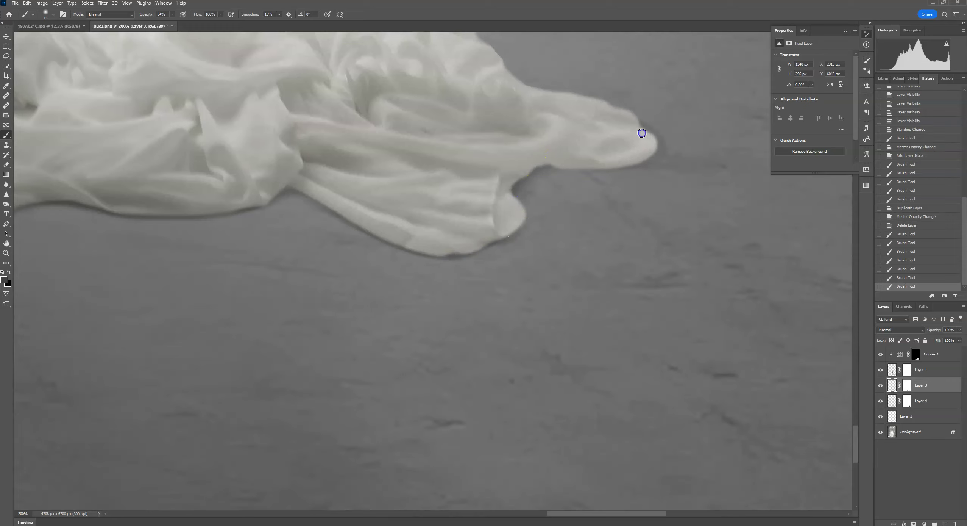
{"action": "mouse_move", "coordinate": [610, 105]}
{"action": "left_mouse_down"}
{"action": "mouse_move", "coordinate": [527, 154]}
{"action": "mouse_move", "coordinate": [280, 306]}
{"action": "left_mouse_up"}
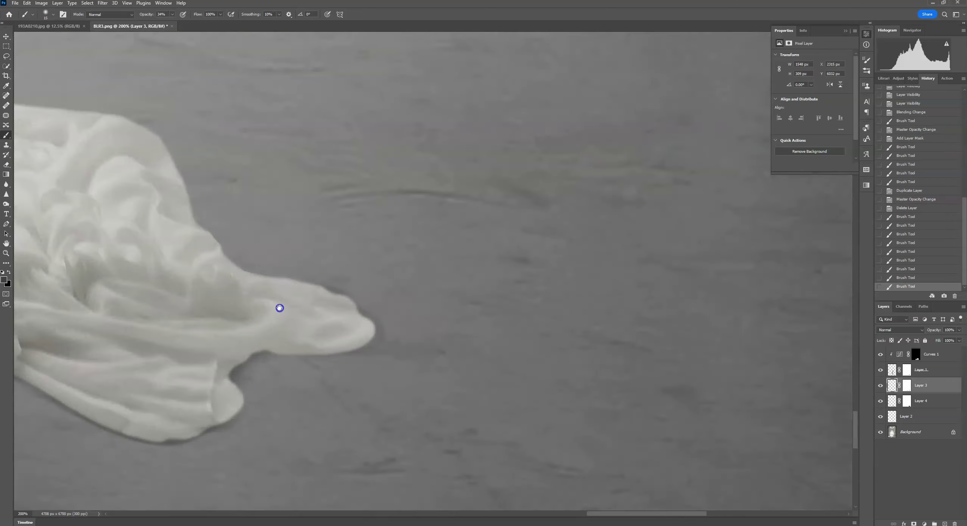
{"action": "left_click", "coordinate": [310, 336]}
Dab Layer 3's mask along the fabric tip
{"action": "left_click", "coordinate": [907, 385]}
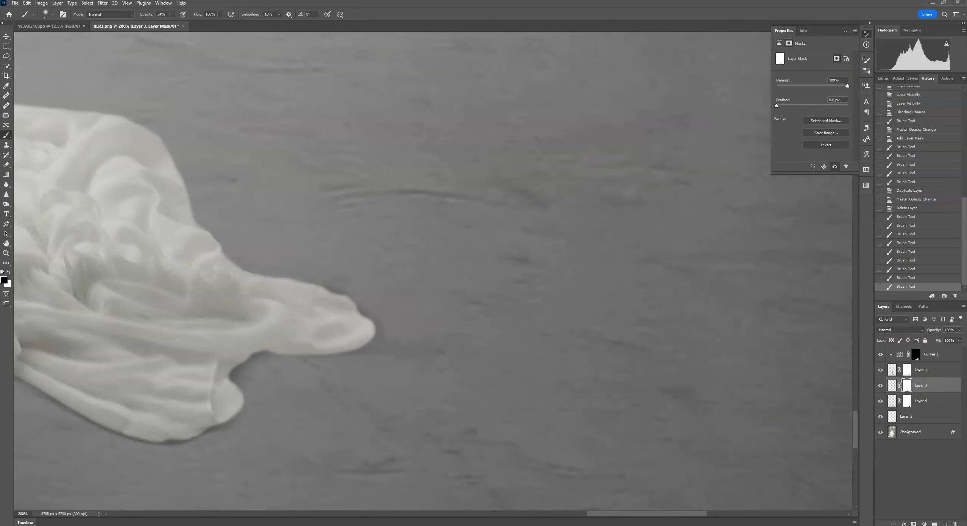
{"action": "left_click", "coordinate": [335, 287]}
{"action": "left_click", "coordinate": [345, 285]}
{"action": "left_click", "coordinate": [346, 284]}
{"action": "left_click", "coordinate": [346, 283]}
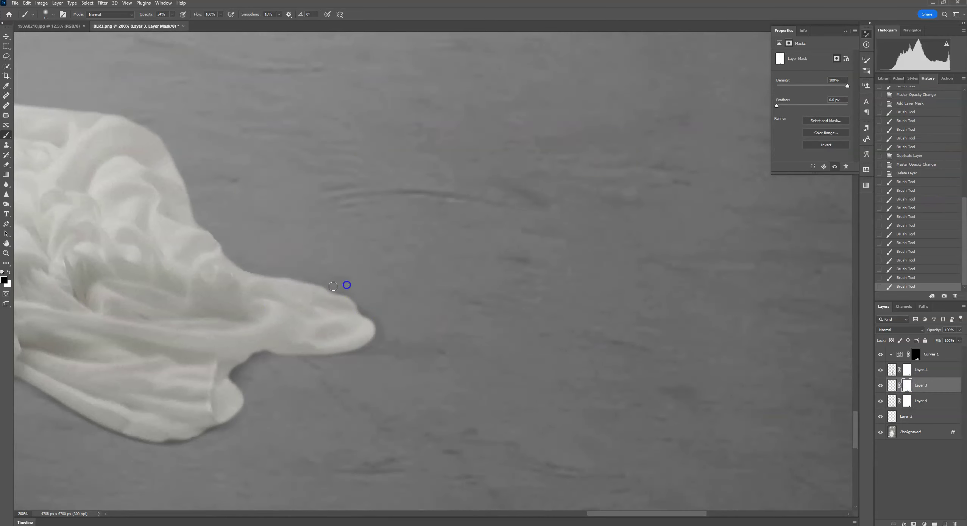
{"action": "left_click_drag", "start_coordinate": [379, 275], "coordinate": [507, 315]}
{"action": "left_click", "coordinate": [907, 384]}
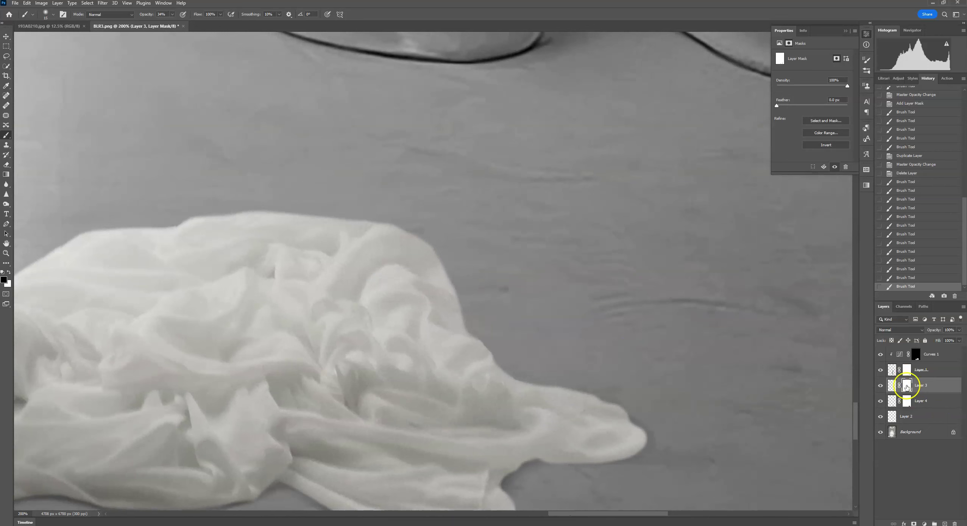
{"action": "left_click", "coordinate": [83, 216]}
Enlarge the brush to 84 px and paint softly over the cloth on Layer 3's pixels
{"action": "left_click", "coordinate": [53, 15]}
{"action": "left_click_drag", "start_coordinate": [55, 36], "coordinate": [62, 37]}
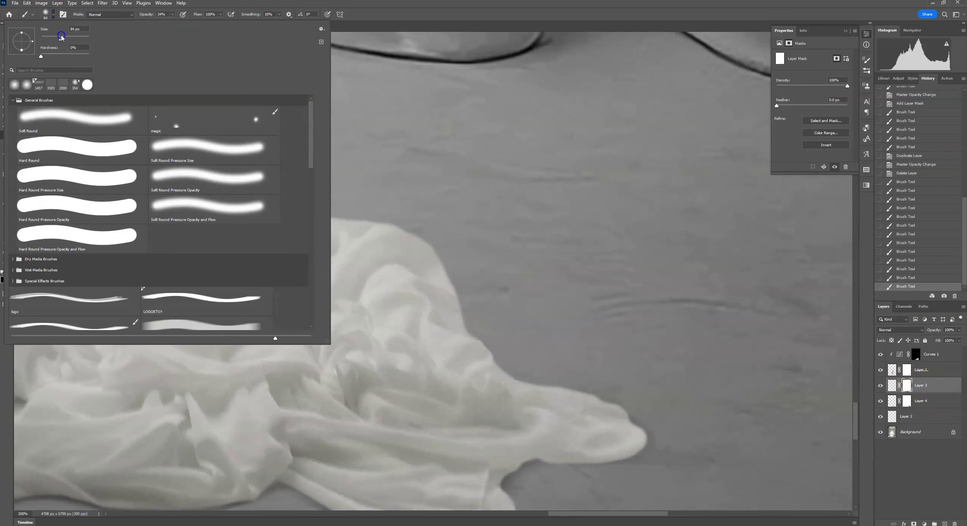
{"action": "key", "text": "Return"}
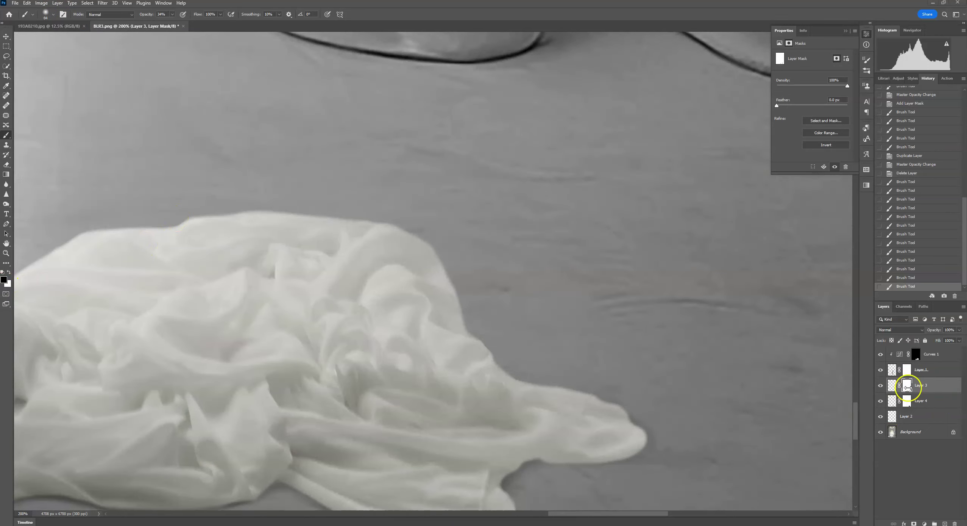
{"action": "left_click", "coordinate": [893, 386]}
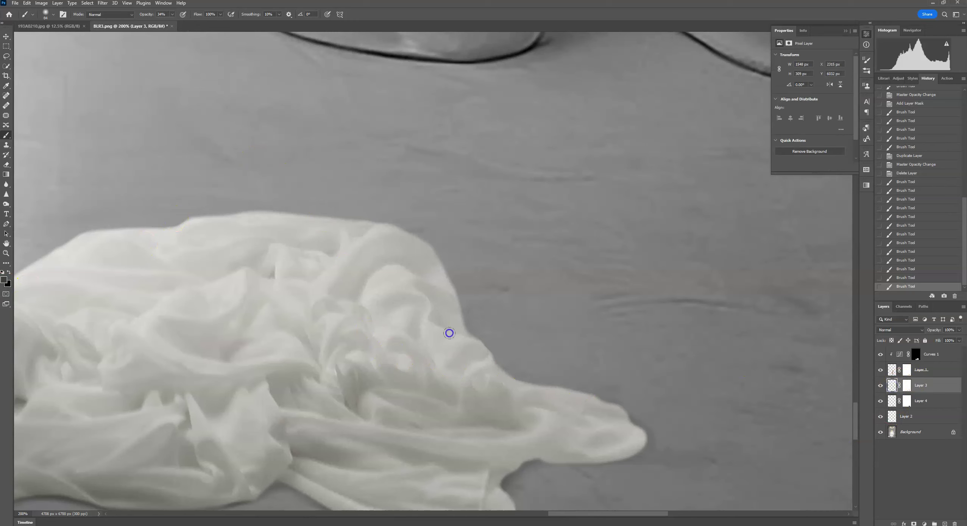
{"action": "mouse_move", "coordinate": [557, 417]}
{"action": "left_mouse_down"}
{"action": "mouse_move", "coordinate": [496, 404]}
{"action": "mouse_move", "coordinate": [422, 333]}
{"action": "left_mouse_up"}
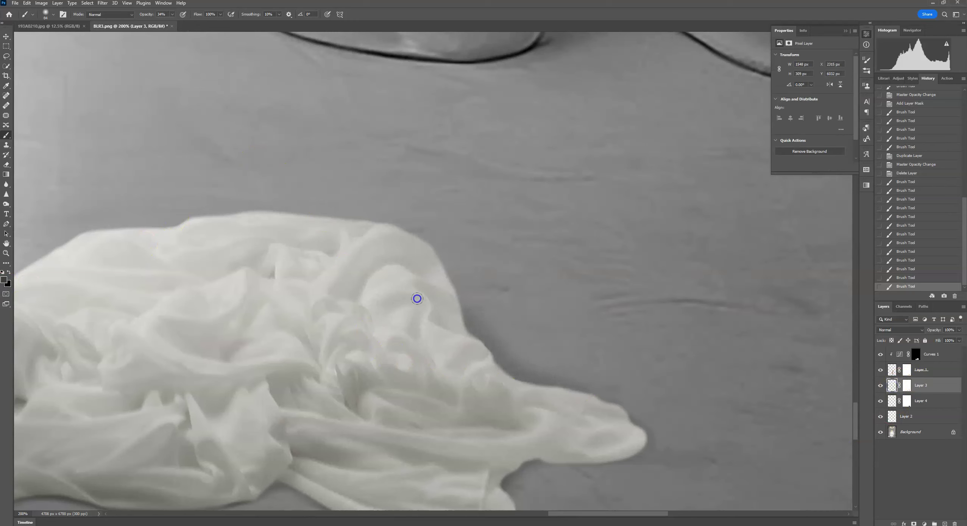
{"action": "left_click_drag", "start_coordinate": [405, 271], "coordinate": [411, 282]}
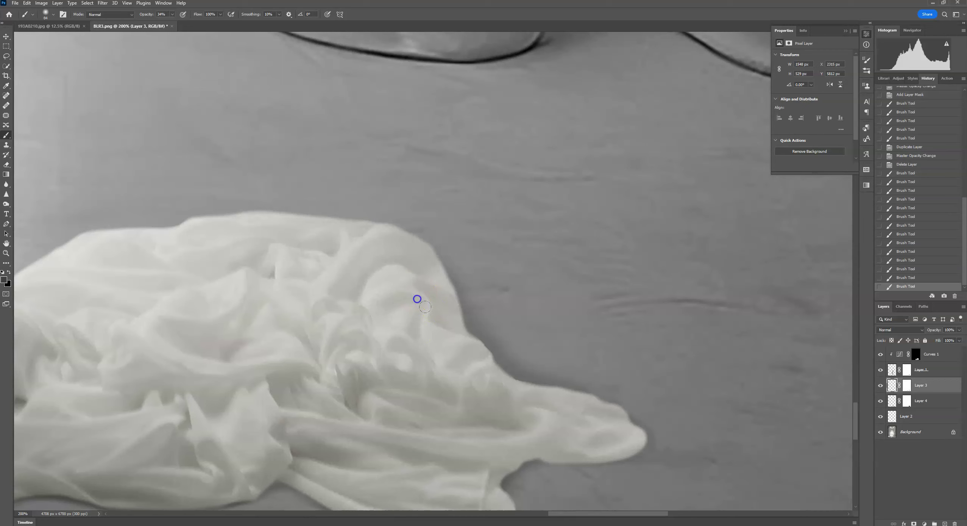
Paint Layer 3's mask on the floor along the fabric's lower right edge
{"action": "left_click", "coordinate": [906, 386]}
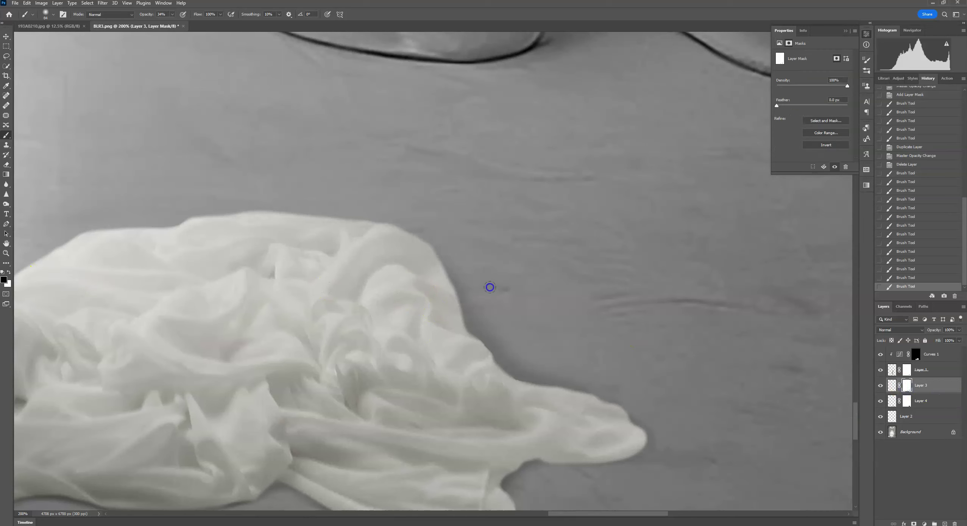
{"action": "left_click_drag", "start_coordinate": [498, 310], "coordinate": [515, 322]}
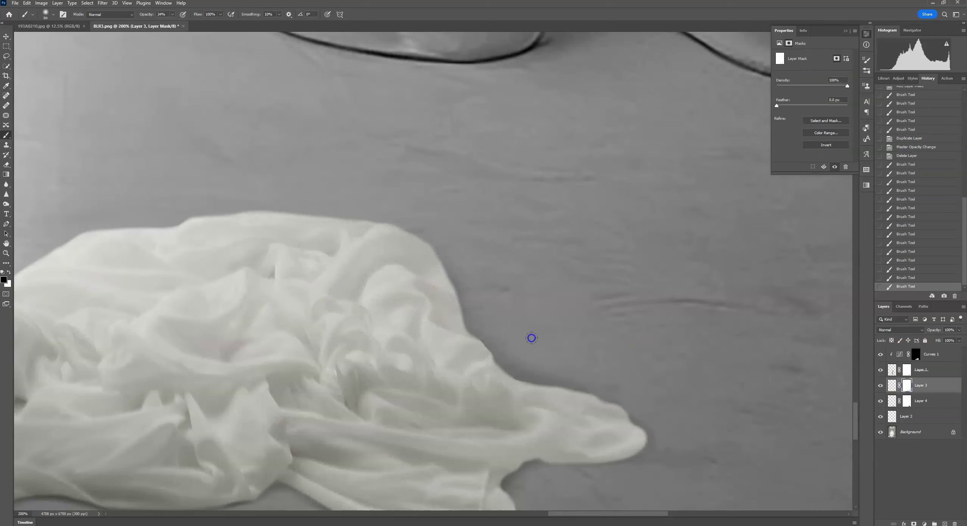
{"action": "left_click", "coordinate": [557, 351]}
{"action": "left_click", "coordinate": [560, 357]}
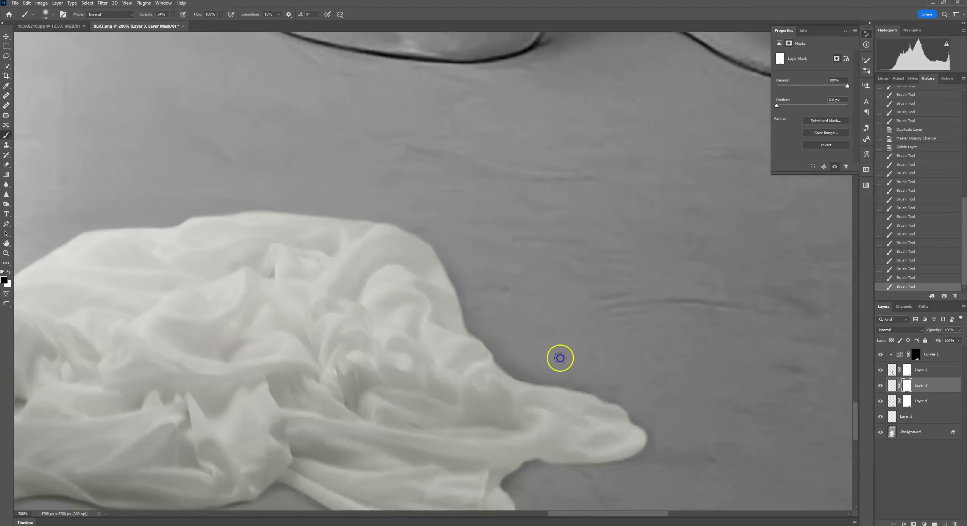
{"action": "left_click_drag", "start_coordinate": [560, 357], "coordinate": [606, 372]}
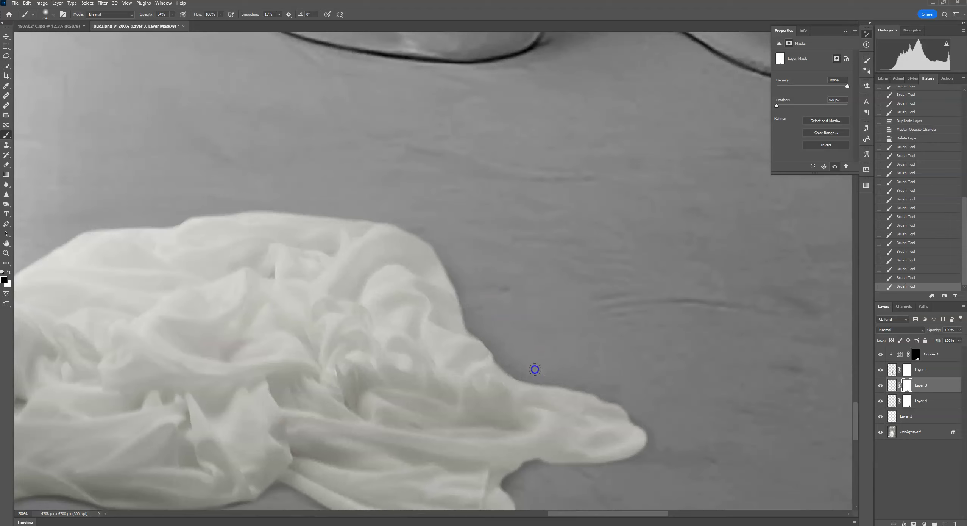
{"action": "left_click", "coordinate": [521, 347]}
{"action": "left_click", "coordinate": [479, 317]}
{"action": "left_click", "coordinate": [556, 340]}
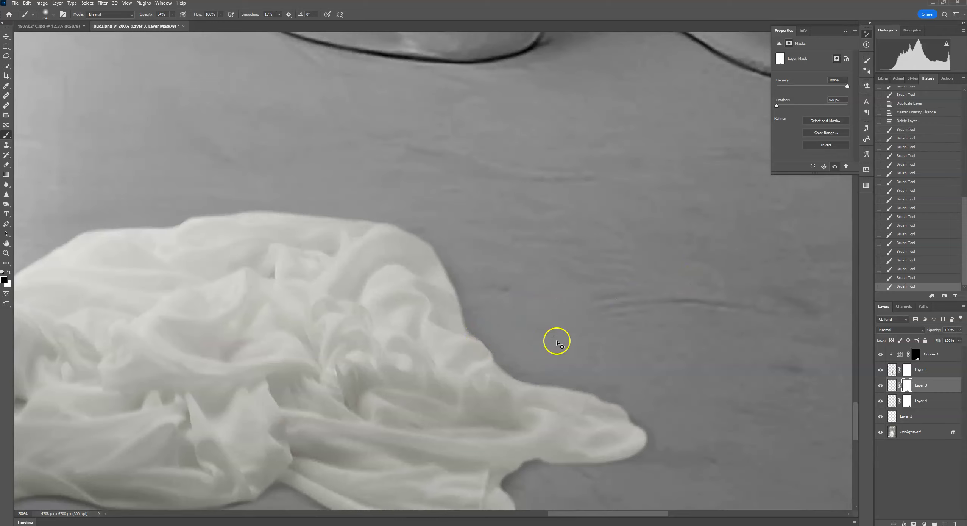
Fit the composite on screen, then zoom in and pan to the woman's head and shoulders
{"action": "key", "text": "ctrl+0"}
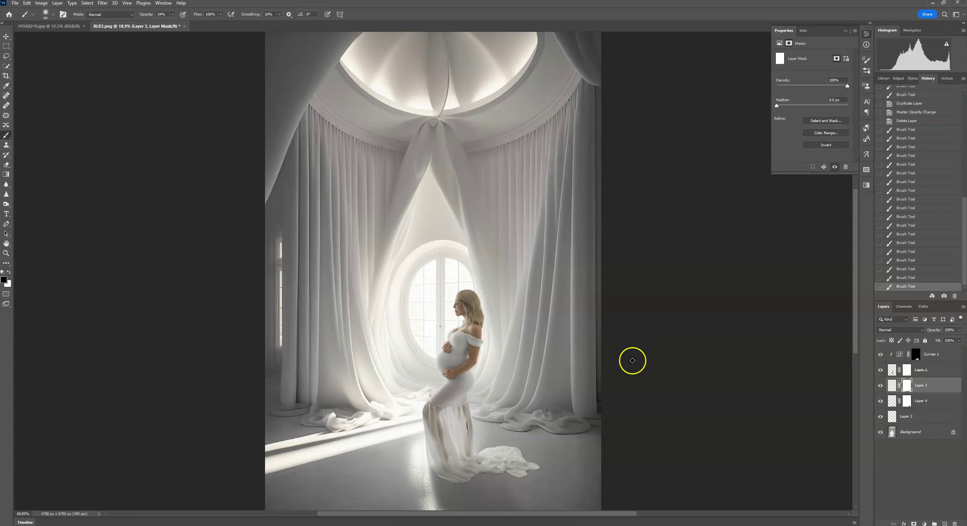
{"action": "key", "text": "ctrl+minus"}
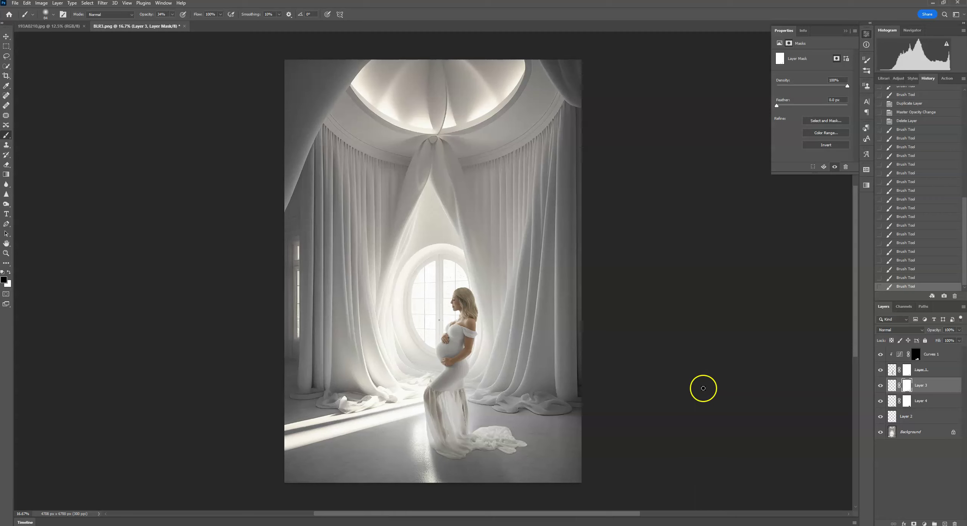
{"action": "key", "text": "ctrl+plus"}
{"action": "key", "text": "ctrl+plus"}
{"action": "key", "text": "ctrl+plus"}
{"action": "key", "text": "ctrl+plus"}
{"action": "key", "text": "ctrl+plus"}
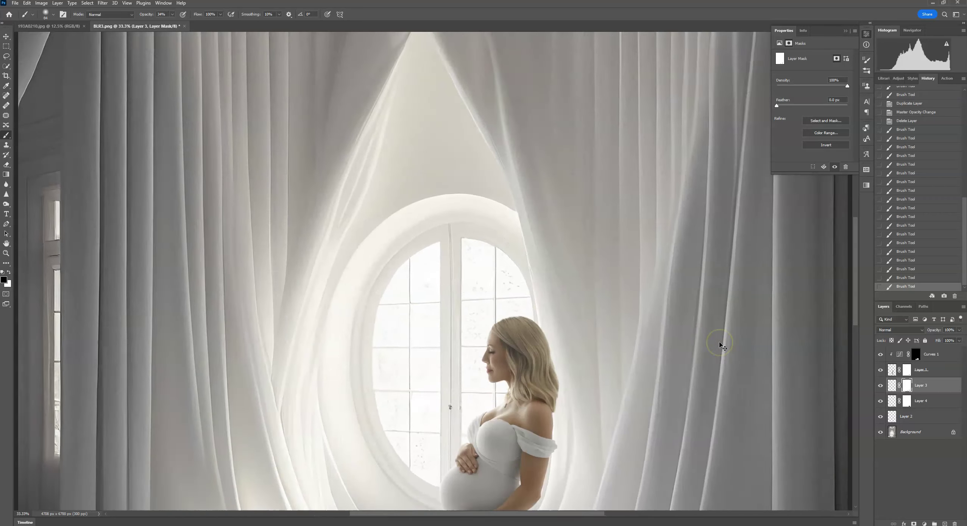
{"action": "left_click_drag", "start_coordinate": [724, 335], "coordinate": [473, 260]}
{"action": "key", "text": "ctrl+plus"}
Target Layer 1's mask with black as the paint colour, a 15 px brush and 100% opacity
{"action": "left_click", "coordinate": [900, 372]}
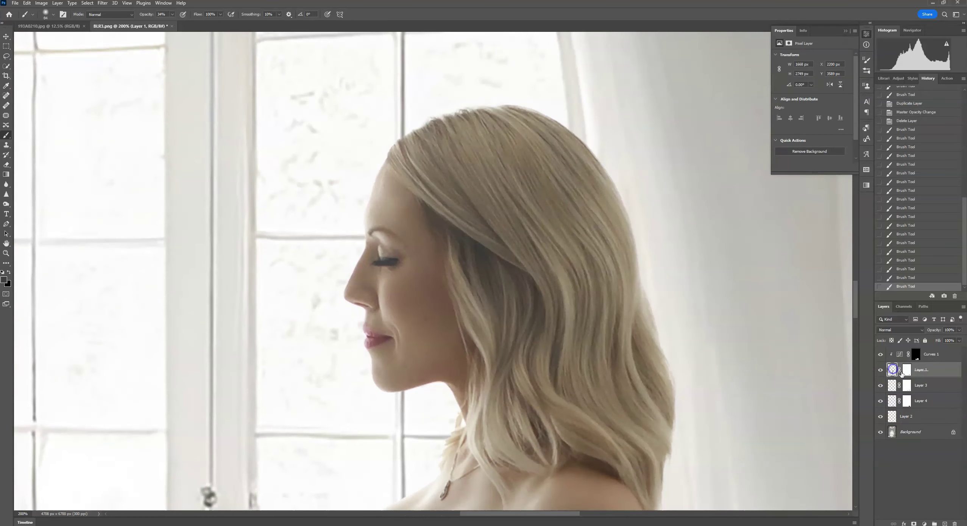
{"action": "left_click", "coordinate": [907, 369]}
{"action": "key", "text": "x"}
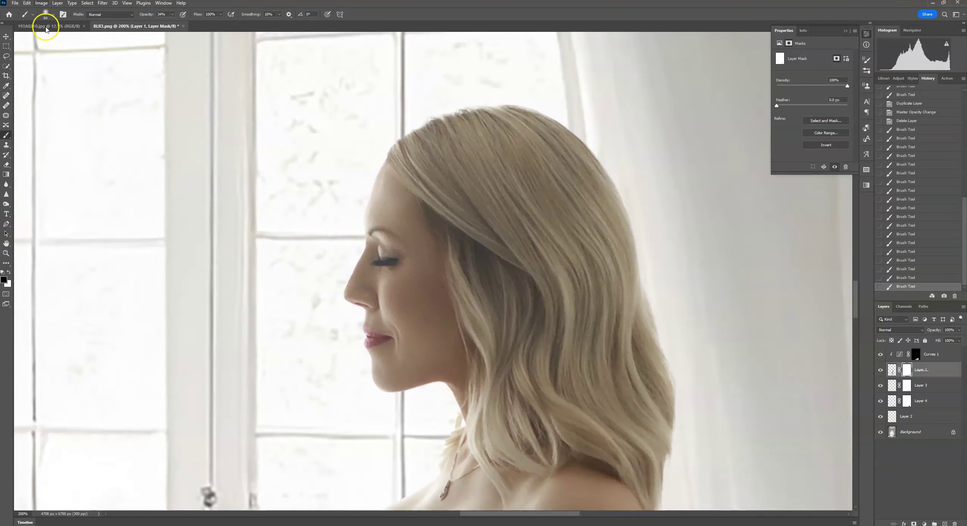
{"action": "left_click", "coordinate": [53, 15]}
{"action": "left_click_drag", "start_coordinate": [60, 39], "coordinate": [53, 38]}
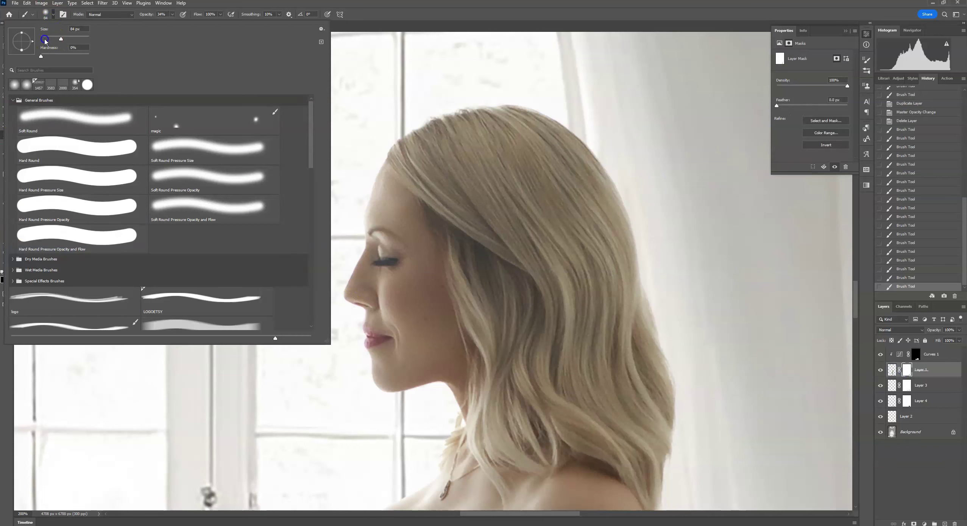
{"action": "left_click", "coordinate": [173, 15]}
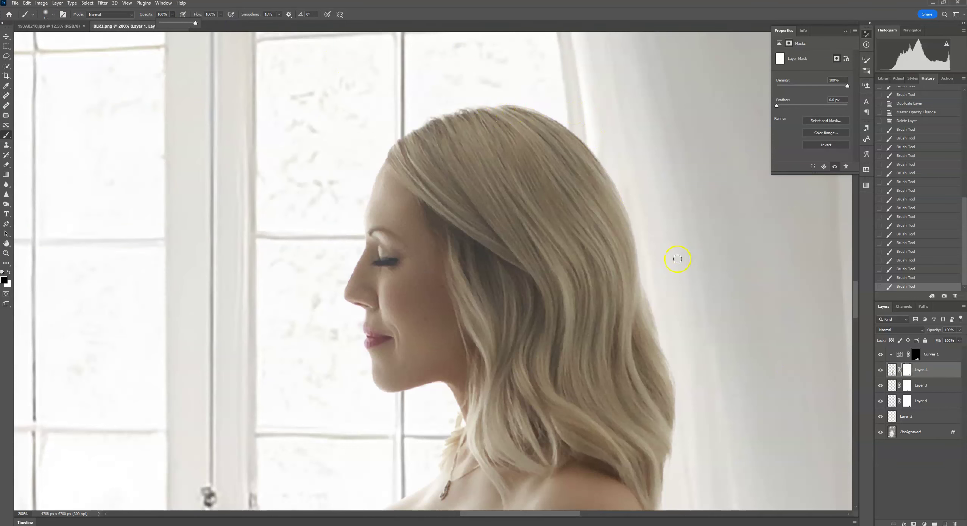
Paint a fine black stroke on the mask along the skirt's left edge against the floor
{"action": "left_click_drag", "start_coordinate": [669, 331], "coordinate": [651, 269]}
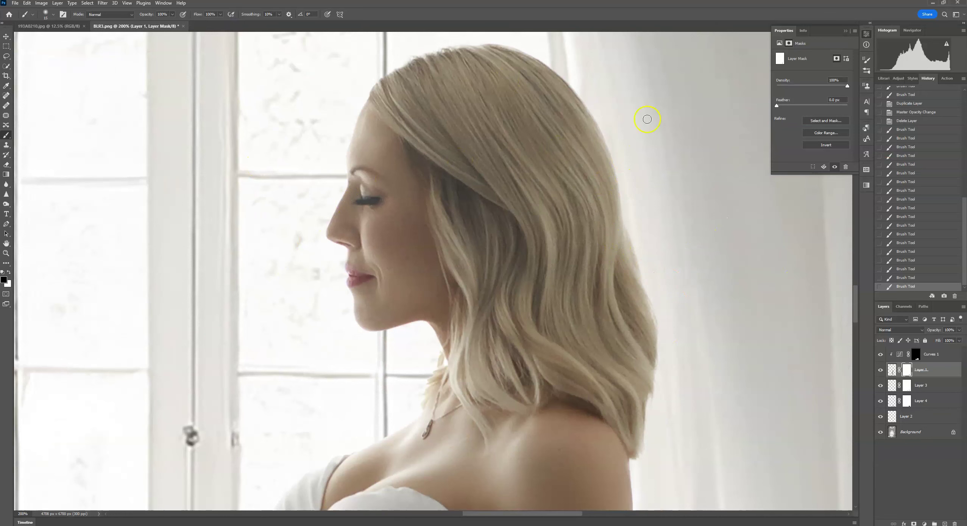
{"action": "left_click_drag", "start_coordinate": [493, 389], "coordinate": [496, 328]}
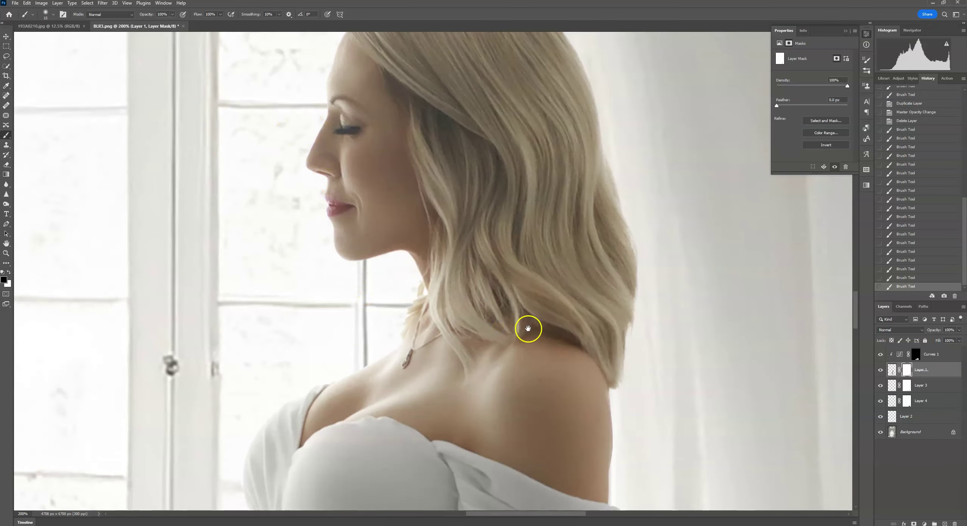
{"action": "left_click_drag", "start_coordinate": [524, 328], "coordinate": [401, 209]}
{"action": "scroll", "coordinate": [401, 209], "scroll_direction": "down", "scroll_amount": 15}
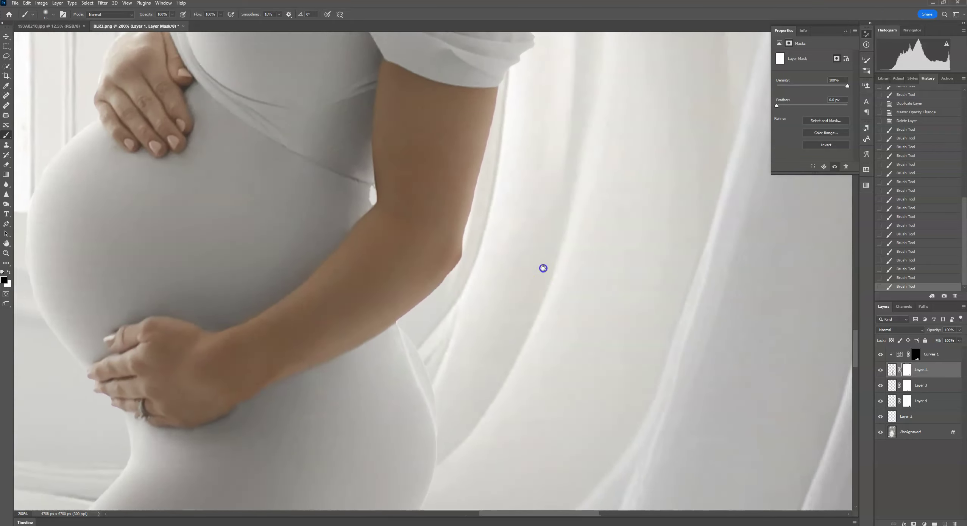
{"action": "scroll", "coordinate": [554, 277], "scroll_direction": "down", "scroll_amount": 15}
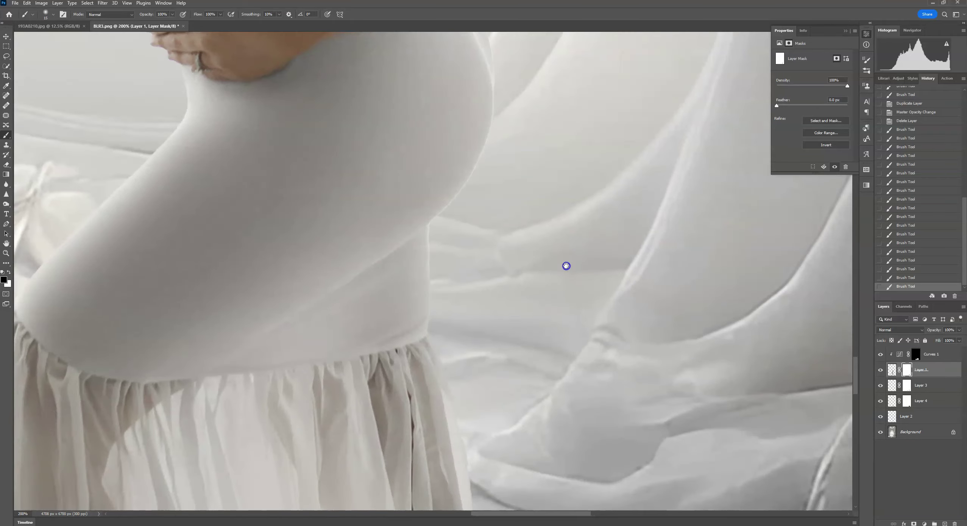
{"action": "scroll", "coordinate": [541, 370], "scroll_direction": "down", "scroll_amount": 15}
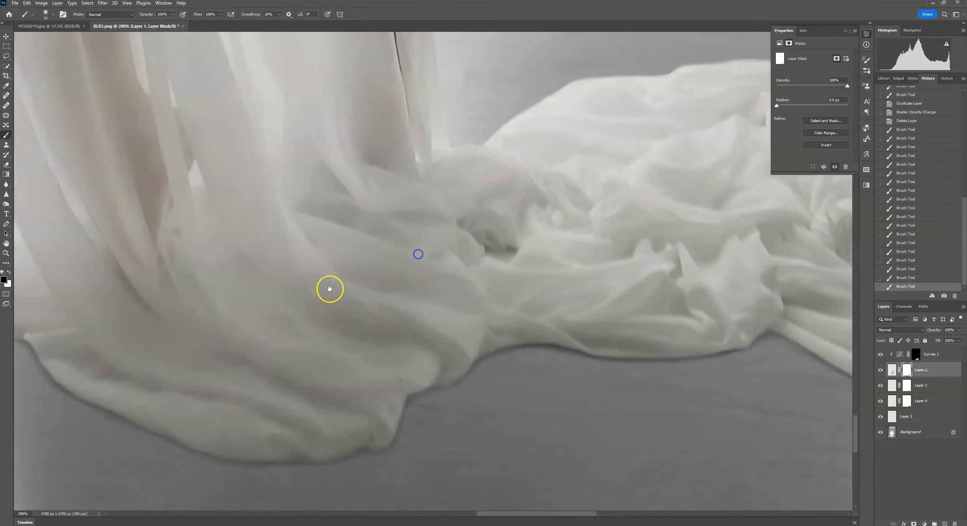
{"action": "left_click_drag", "start_coordinate": [330, 288], "coordinate": [617, 374]}
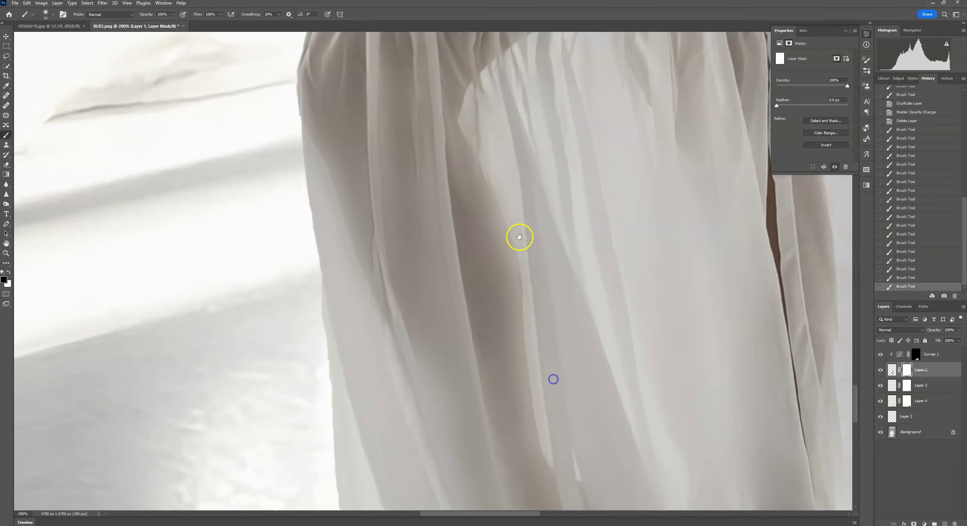
{"action": "left_click", "coordinate": [49, 14]}
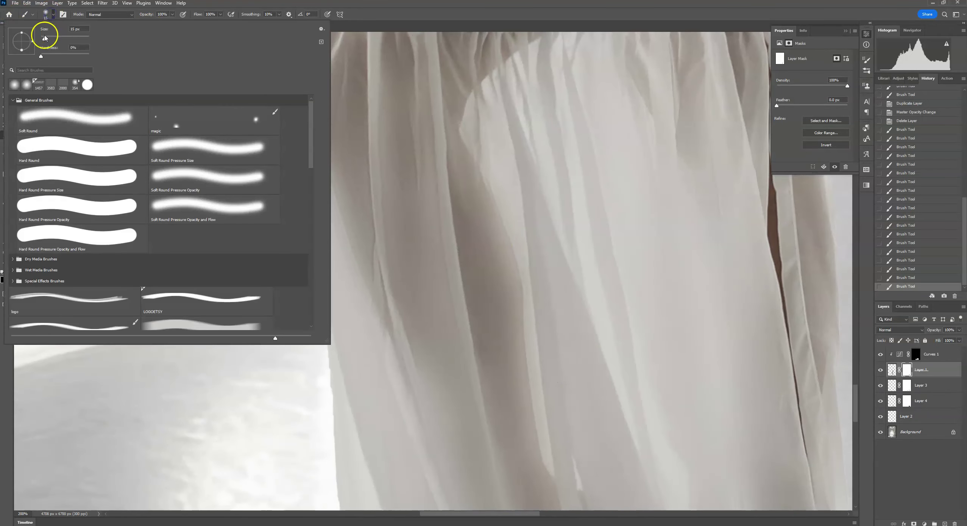
{"action": "key", "text": "Return"}
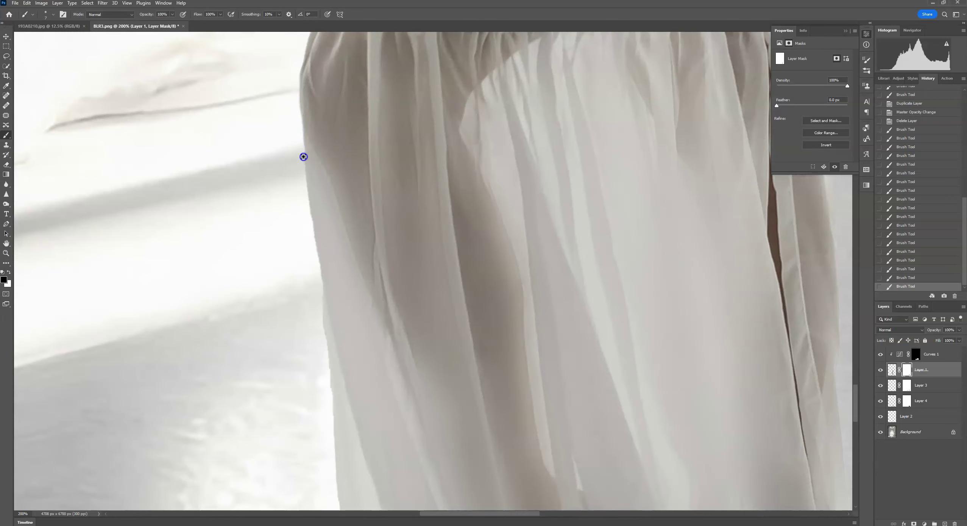
{"action": "left_click_drag", "start_coordinate": [304, 157], "coordinate": [305, 180]}
{"action": "scroll", "coordinate": [320, 320], "scroll_direction": "up", "scroll_amount": 10}
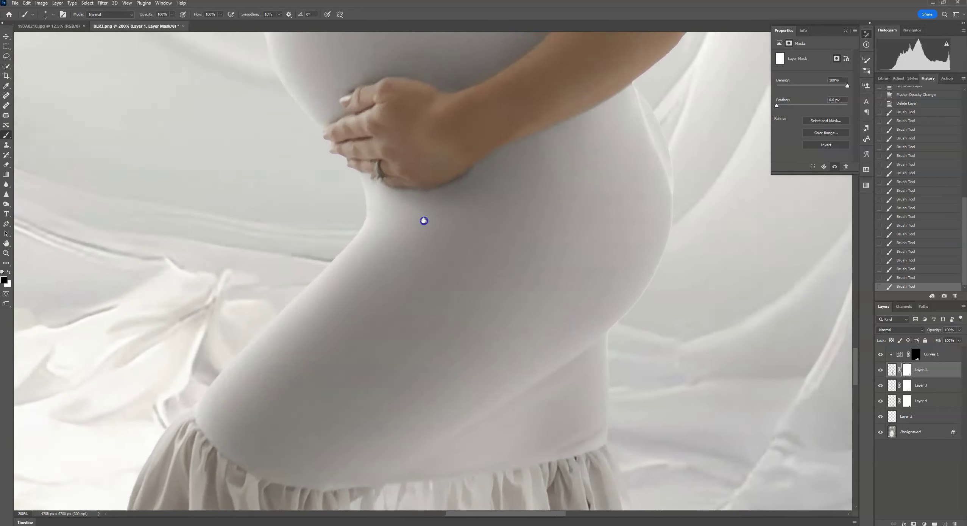
{"action": "left_click_drag", "start_coordinate": [424, 220], "coordinate": [423, 296]}
{"action": "left_click_drag", "start_coordinate": [408, 155], "coordinate": [408, 241]}
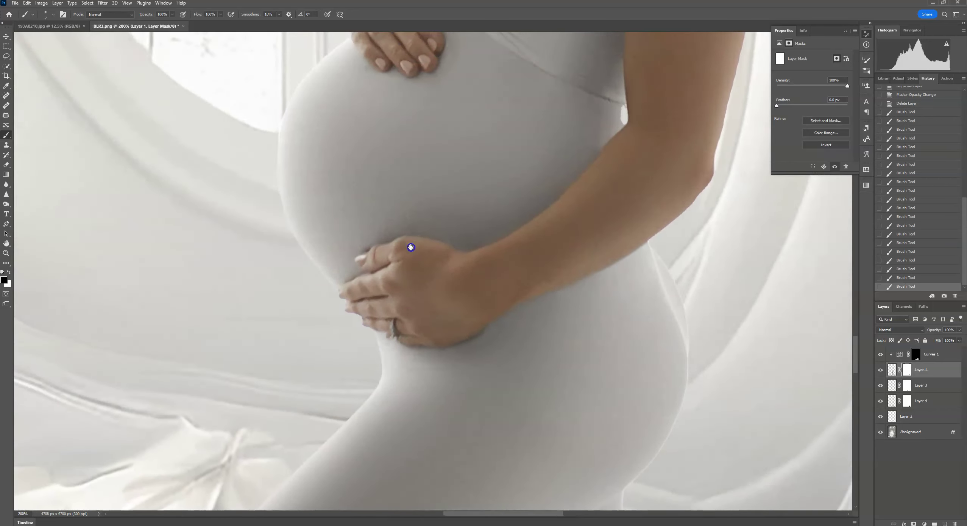
{"action": "left_click_drag", "start_coordinate": [402, 136], "coordinate": [426, 276]}
With the Blur tool on Layer 1's pixels, soften the hair, neck, hand and back edges
{"action": "left_click", "coordinate": [892, 370]}
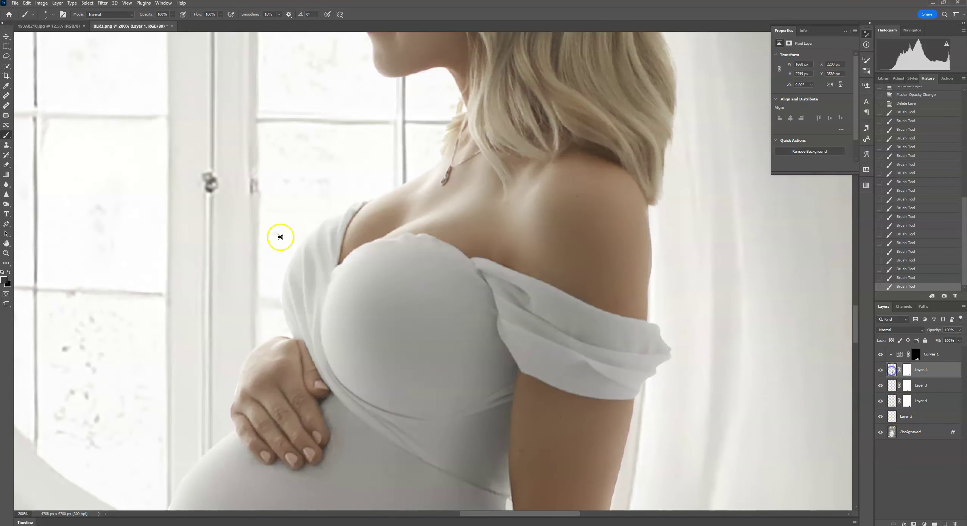
{"action": "left_click", "coordinate": [6, 184]}
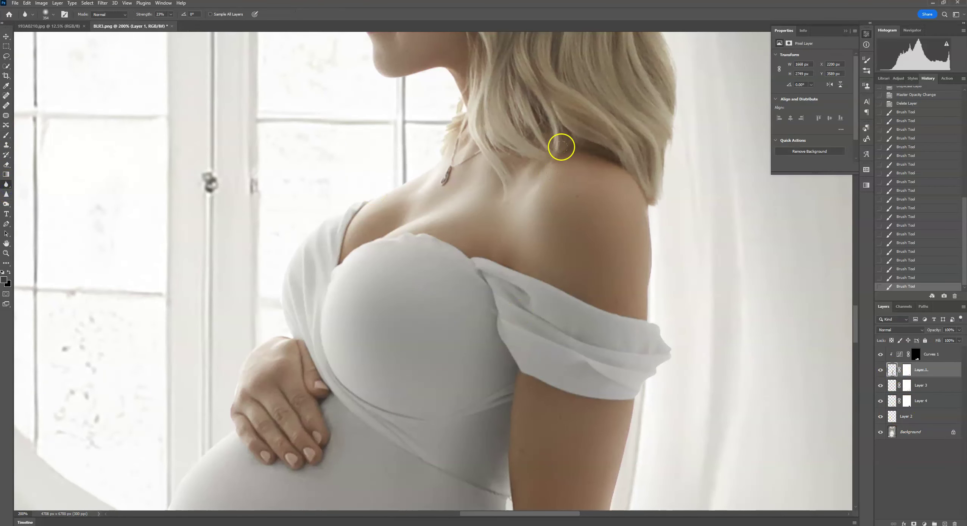
{"action": "left_click", "coordinate": [53, 14]}
{"action": "left_click", "coordinate": [74, 37]}
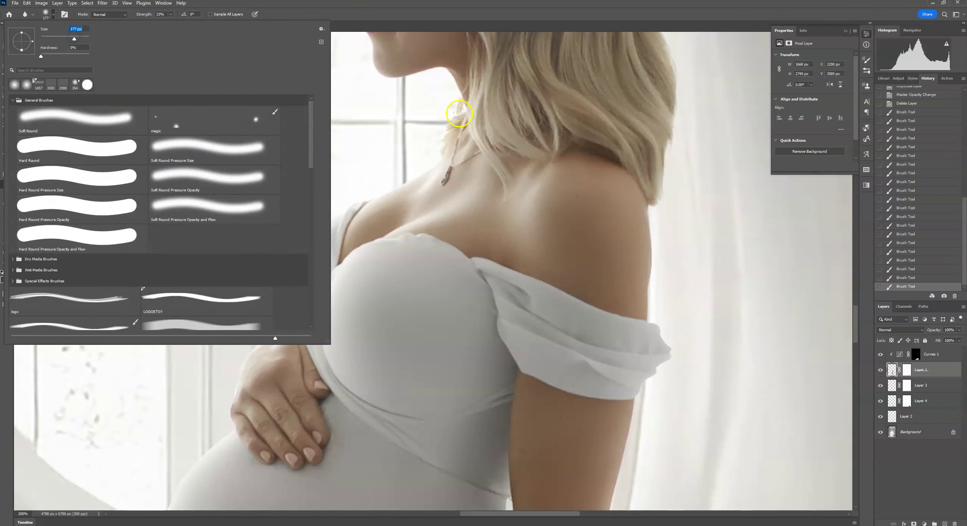
{"action": "left_click", "coordinate": [460, 113]}
{"action": "left_click_drag", "start_coordinate": [421, 147], "coordinate": [403, 145]}
{"action": "left_click", "coordinate": [49, 14]}
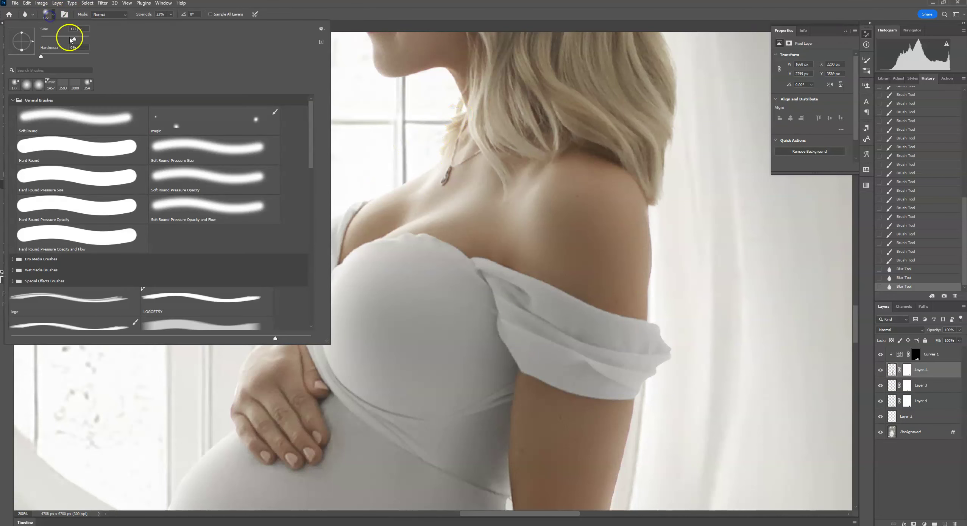
{"action": "left_click_drag", "start_coordinate": [70, 40], "coordinate": [69, 40]}
{"action": "left_click", "coordinate": [431, 118]}
{"action": "left_click", "coordinate": [345, 190]}
{"action": "left_click_drag", "start_coordinate": [345, 190], "coordinate": [345, 177]}
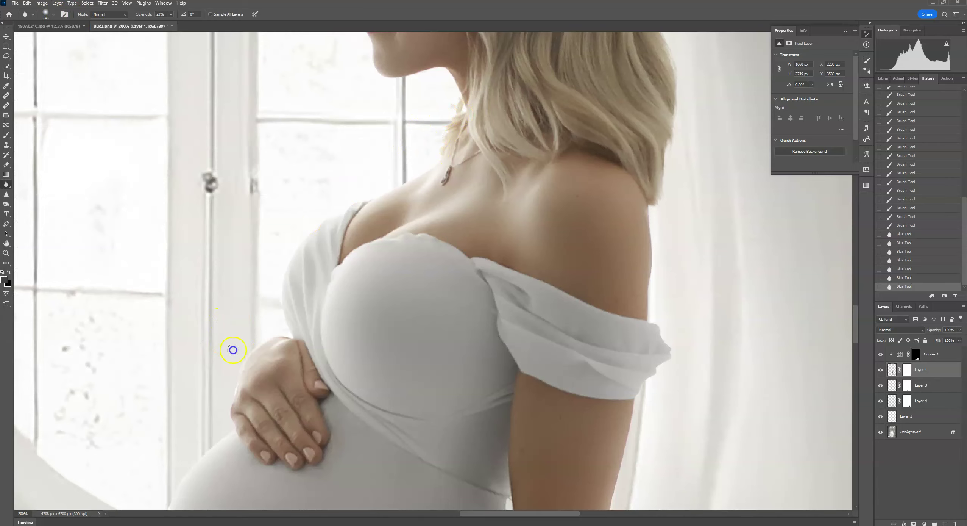
Blur the skirt's left edge down by the hip and lower fold
{"action": "left_click_drag", "start_coordinate": [234, 350], "coordinate": [280, 381]}
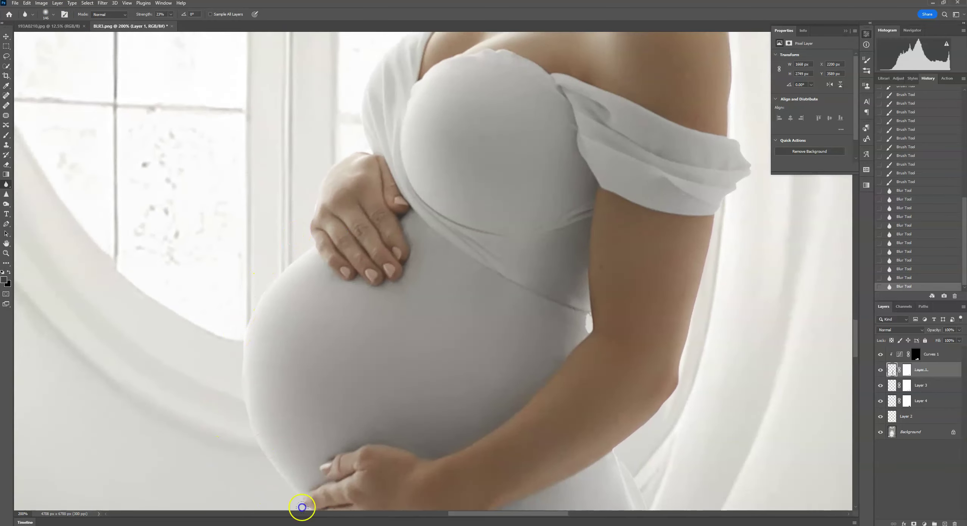
{"action": "left_click_drag", "start_coordinate": [302, 507], "coordinate": [326, 441]}
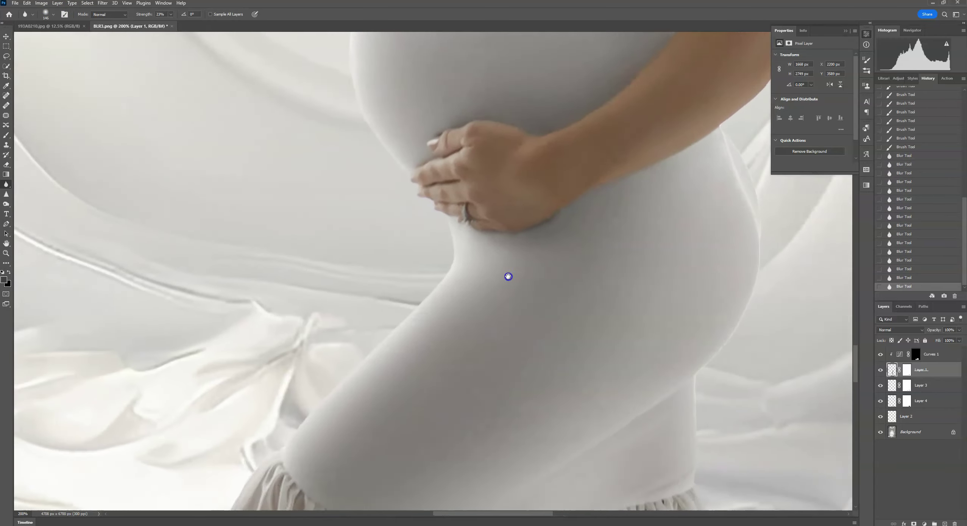
{"action": "left_click_drag", "start_coordinate": [508, 276], "coordinate": [390, 324]}
{"action": "scroll", "coordinate": [245, 435], "scroll_direction": "down", "scroll_amount": 5}
{"action": "scroll", "coordinate": [465, 238], "scroll_direction": "left", "scroll_amount": 3}
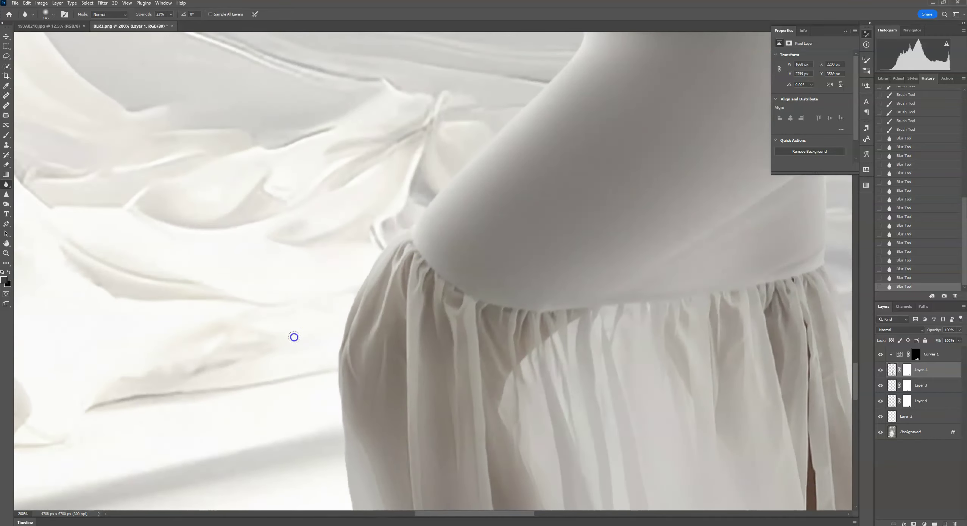
{"action": "scroll", "coordinate": [399, 204], "scroll_direction": "down", "scroll_amount": 6}
{"action": "scroll", "coordinate": [367, 259], "scroll_direction": "left", "scroll_amount": 1}
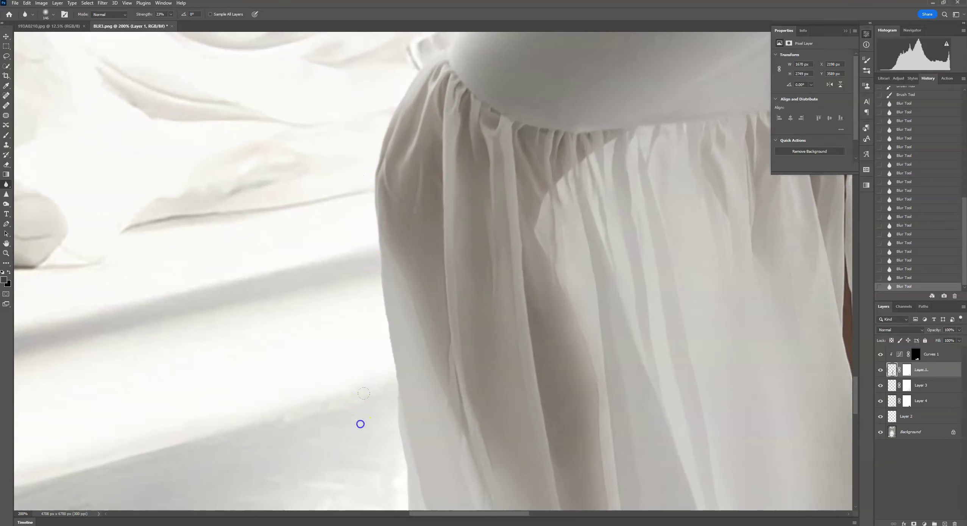
{"action": "scroll", "coordinate": [432, 281], "scroll_direction": "down", "scroll_amount": 4}
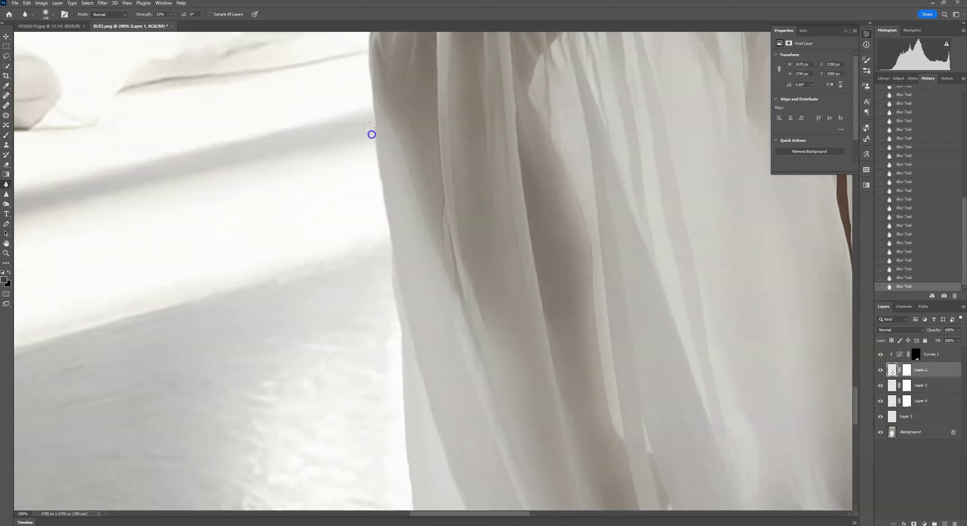
{"action": "left_click", "coordinate": [377, 137]}
{"action": "left_click_drag", "start_coordinate": [469, 431], "coordinate": [389, 203]}
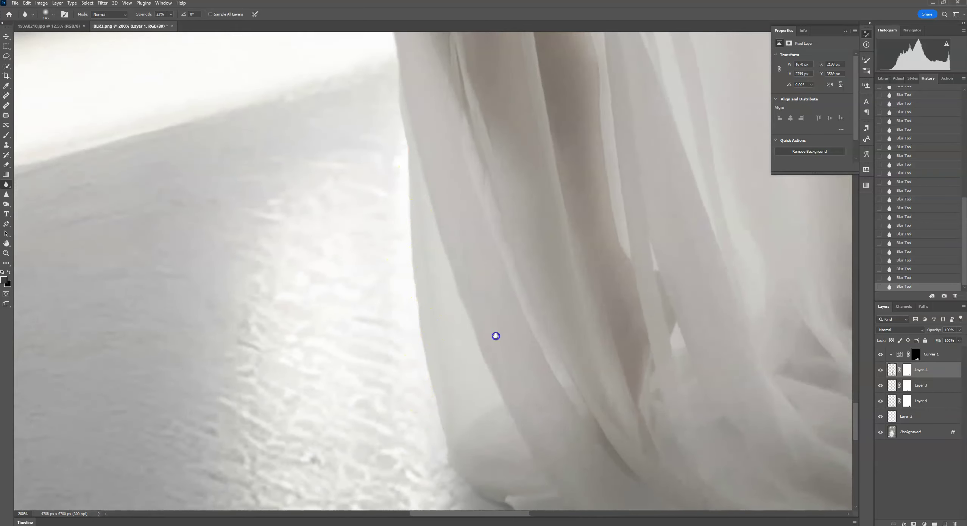
{"action": "left_click_drag", "start_coordinate": [494, 335], "coordinate": [447, 145]}
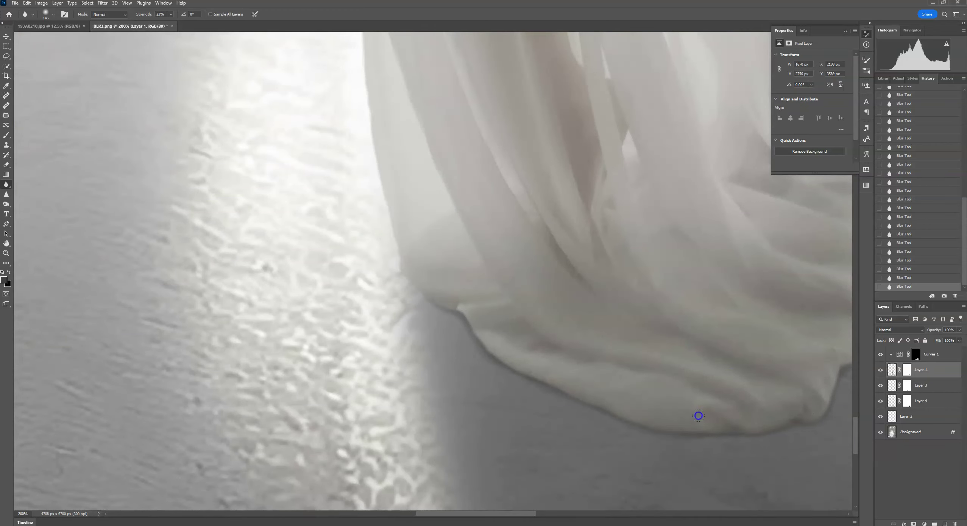
{"action": "scroll", "coordinate": [699, 415], "scroll_direction": "right", "scroll_amount": 5}
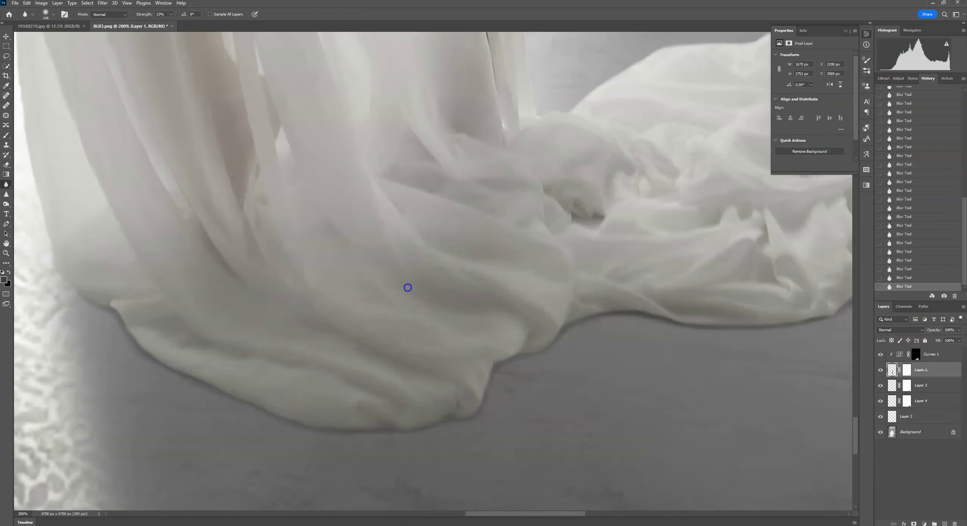
Soften the cloth pile's edge against the wall and the skirt edge against the floor
{"action": "key", "text": "h"}
{"action": "left_click_drag", "start_coordinate": [504, 294], "coordinate": [524, 371]}
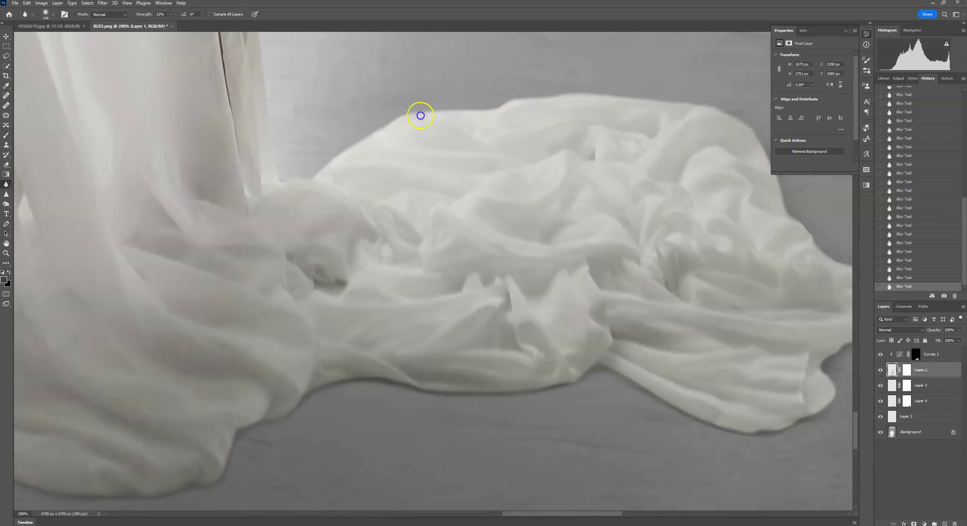
{"action": "left_click_drag", "start_coordinate": [336, 388], "coordinate": [358, 398]}
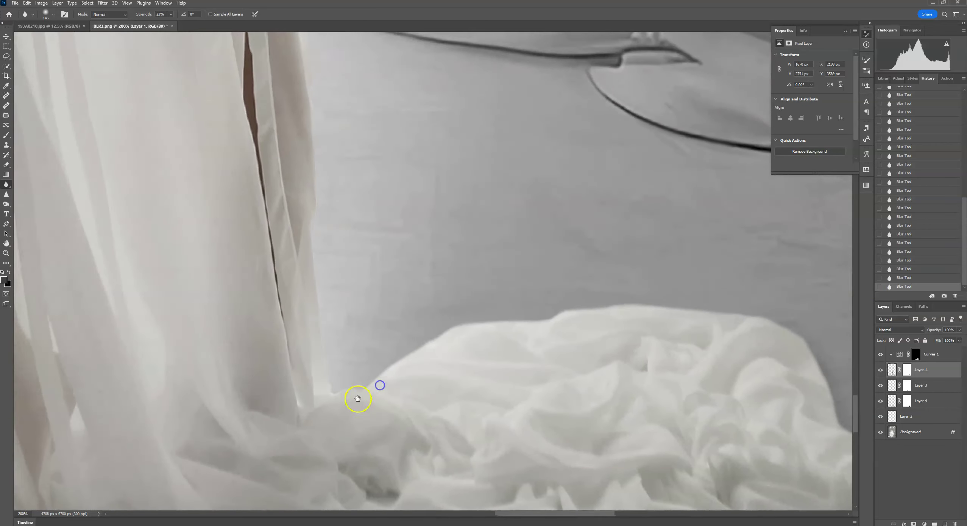
{"action": "left_click", "coordinate": [339, 103]}
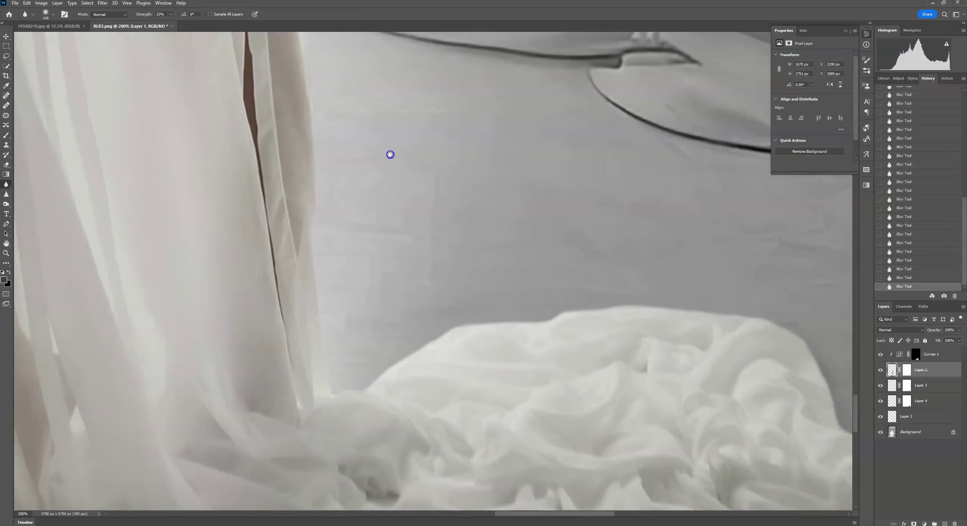
{"action": "left_click_drag", "start_coordinate": [390, 153], "coordinate": [407, 365]}
{"action": "left_click", "coordinate": [298, 189]}
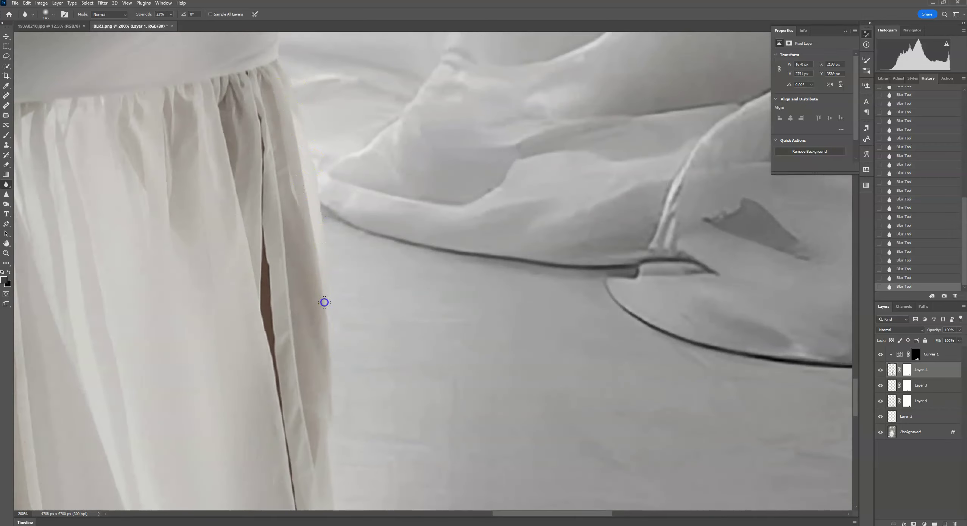
{"action": "left_click_drag", "start_coordinate": [324, 302], "coordinate": [456, 363]}
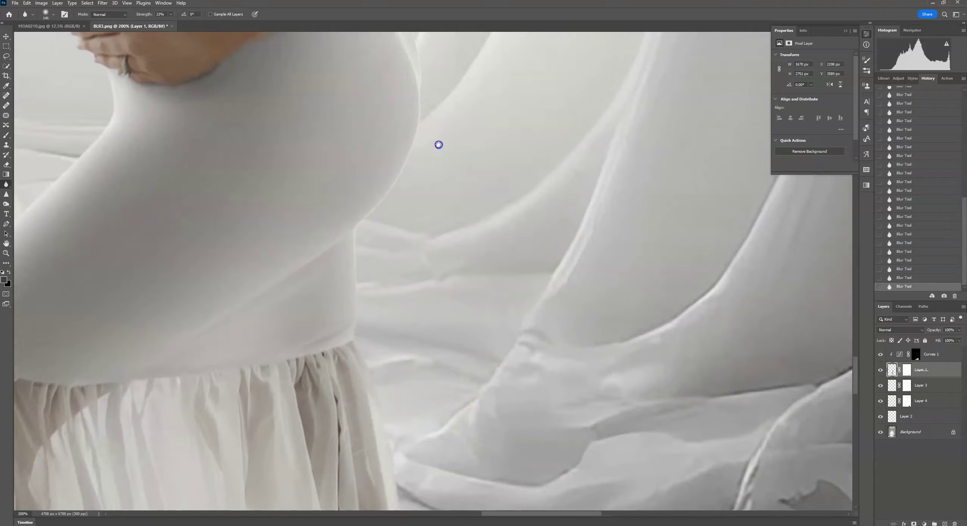
Soften the lower hand, arm, sleeve and shoulder edges, then fit the image on screen
{"action": "left_click_drag", "start_coordinate": [438, 144], "coordinate": [444, 326]}
{"action": "left_click", "coordinate": [414, 188]}
{"action": "left_click_drag", "start_coordinate": [390, 102], "coordinate": [406, 298]}
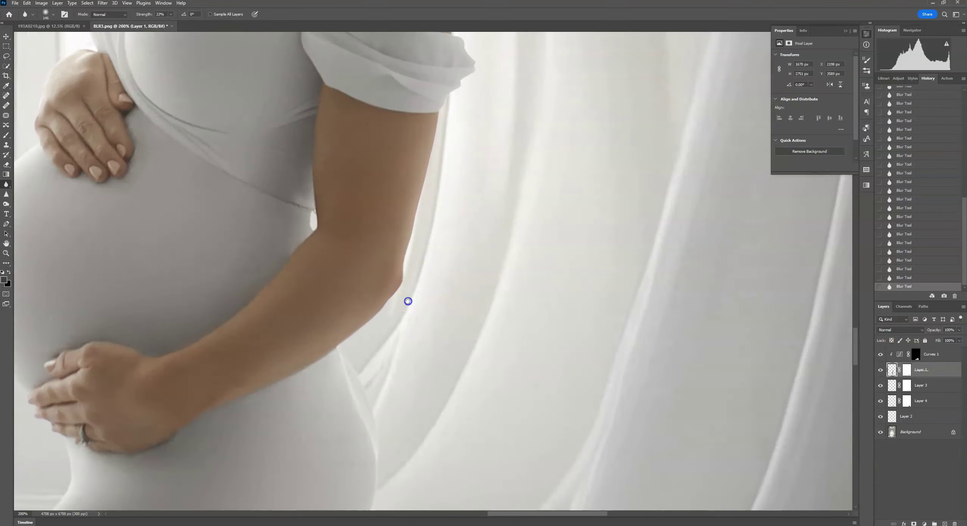
{"action": "left_click", "coordinate": [402, 288]}
{"action": "left_click", "coordinate": [417, 92]}
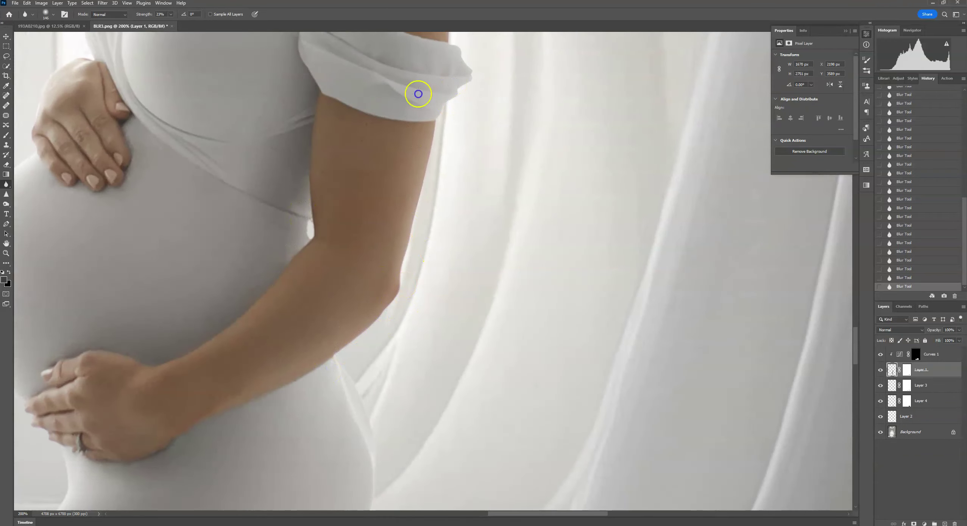
{"action": "left_click_drag", "start_coordinate": [518, 84], "coordinate": [490, 306]}
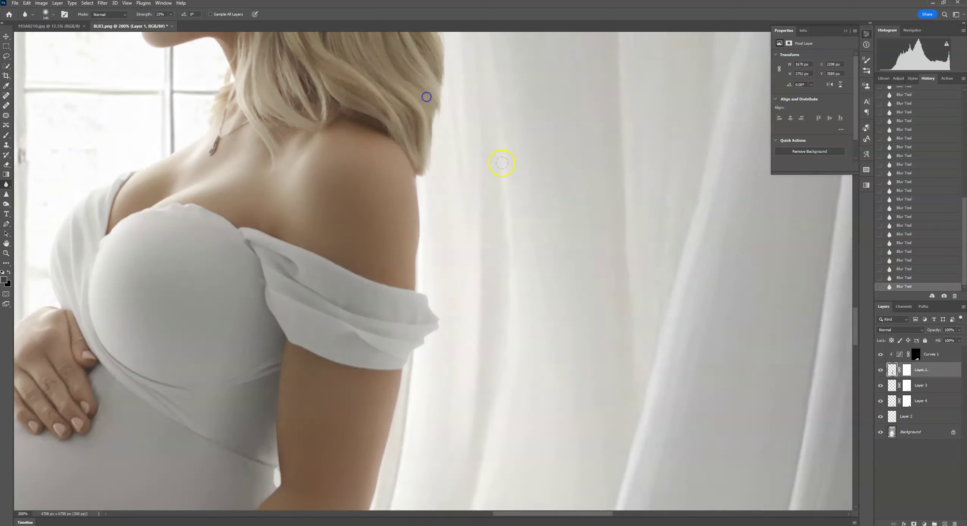
{"action": "left_click_drag", "start_coordinate": [502, 163], "coordinate": [527, 249]}
{"action": "left_click_drag", "start_coordinate": [537, 132], "coordinate": [615, 265]}
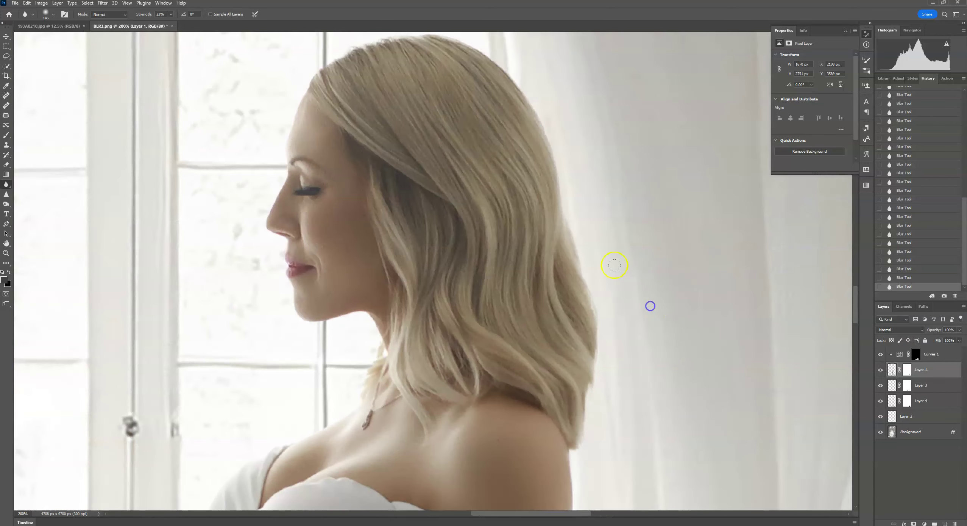
{"action": "left_click_drag", "start_coordinate": [760, 484], "coordinate": [659, 292]}
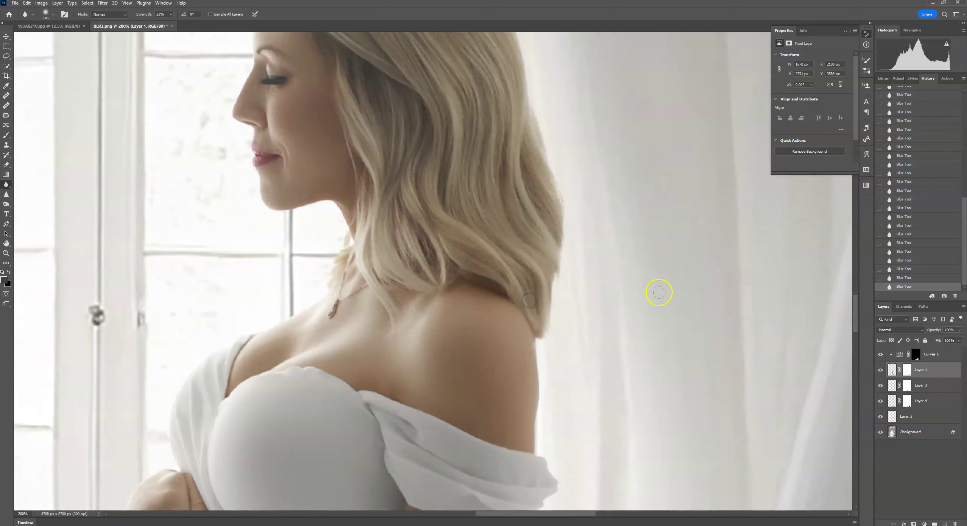
{"action": "key", "text": "ctrl+0"}
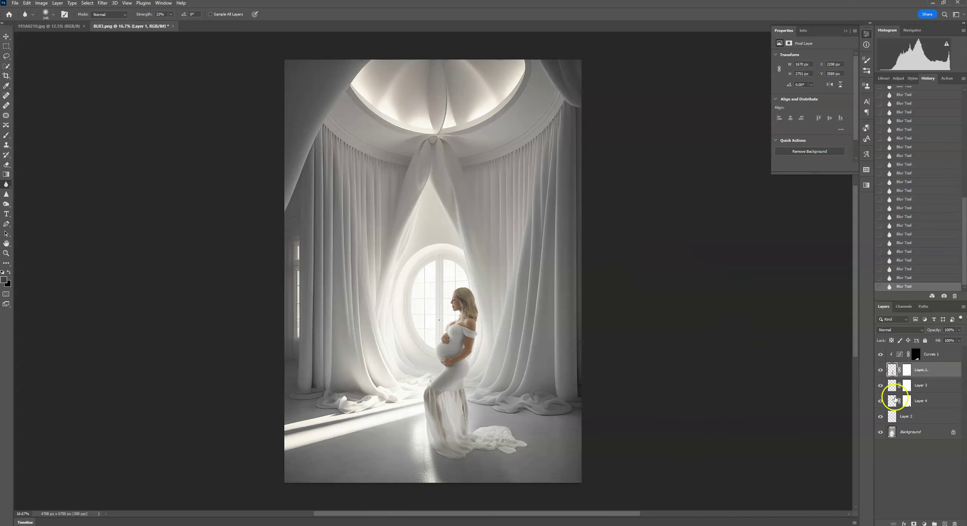
Duplicate the Background layer and apply a 4.8 px Gaussian Blur to the copy
{"action": "left_click_drag", "start_coordinate": [924, 432], "coordinate": [945, 523]}
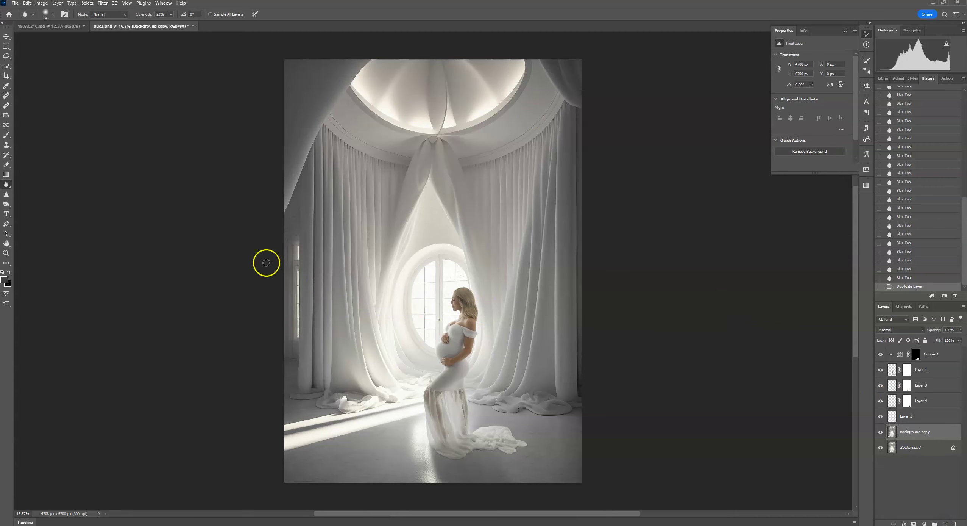
{"action": "left_click", "coordinate": [103, 3]}
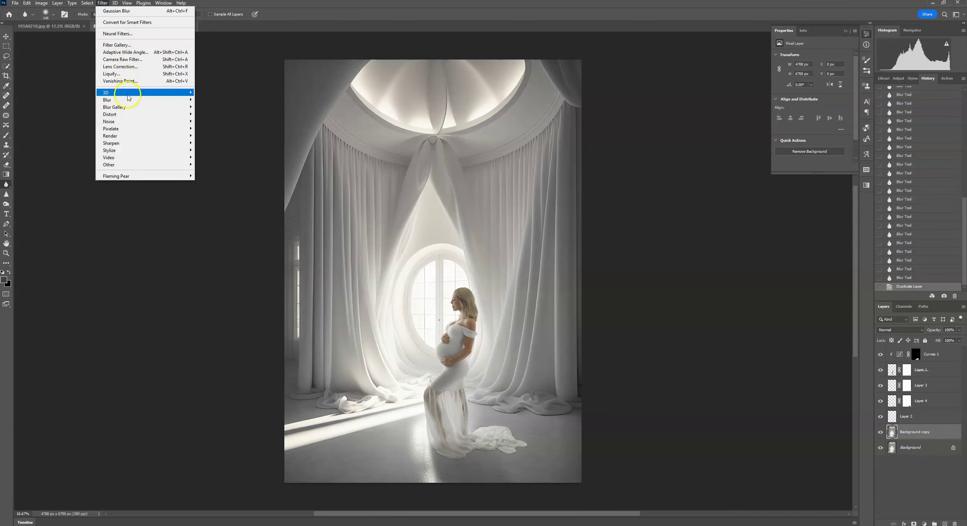
{"action": "mouse_move", "coordinate": [128, 100]}
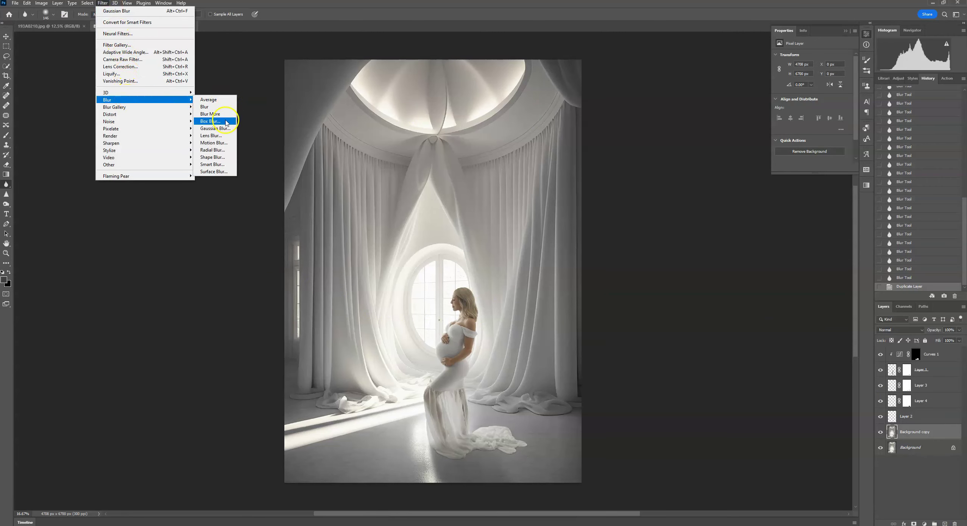
{"action": "left_click", "coordinate": [215, 128]}
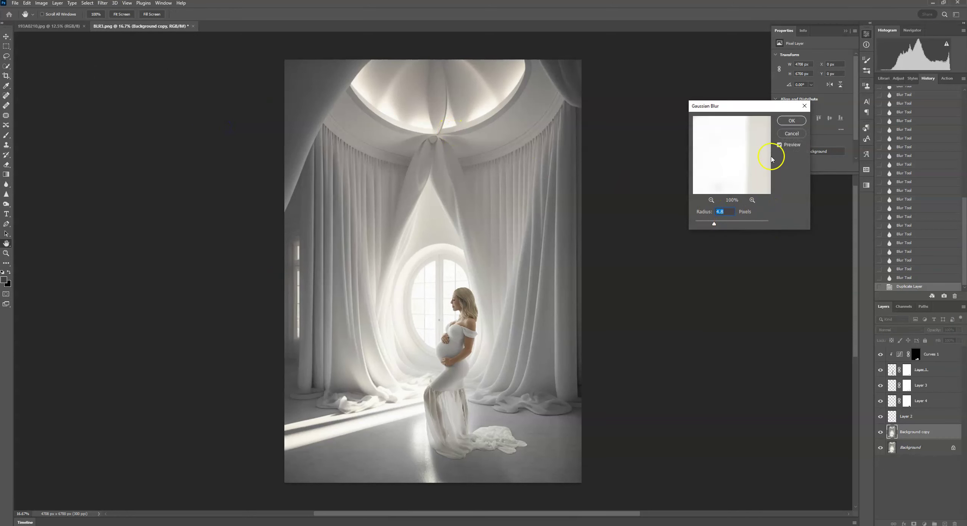
{"action": "left_click", "coordinate": [792, 121]}
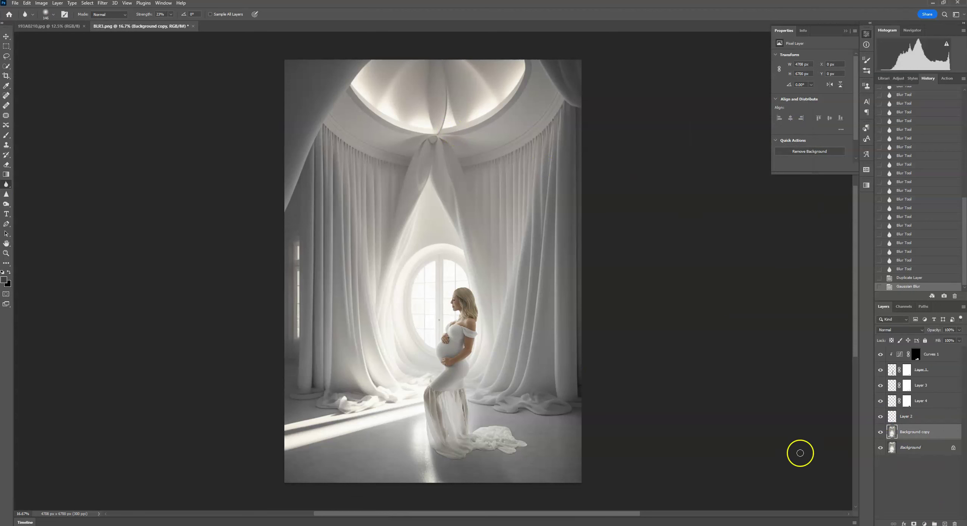
Add a layer mask to Background copy and set the Brush to 417 px
{"action": "left_click", "coordinate": [913, 523]}
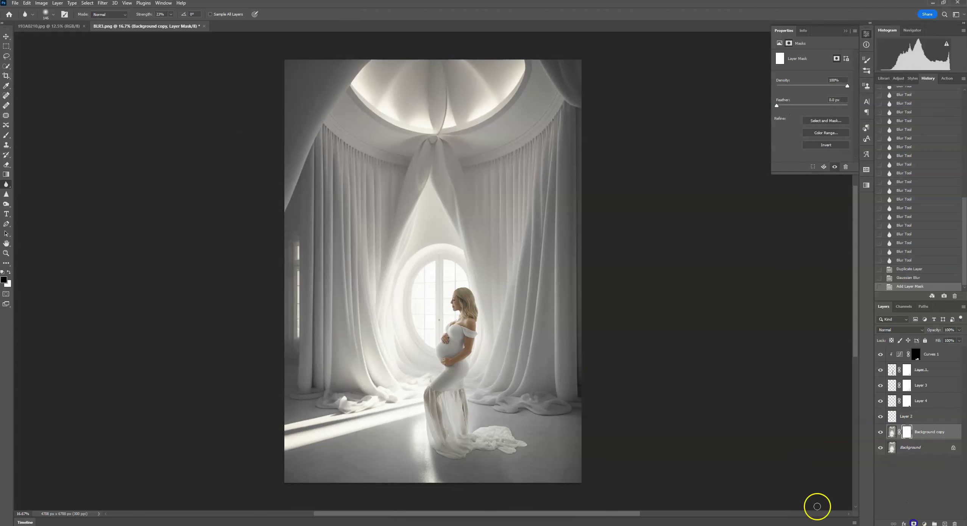
{"action": "left_click", "coordinate": [5, 137]}
{"action": "left_click", "coordinate": [49, 15]}
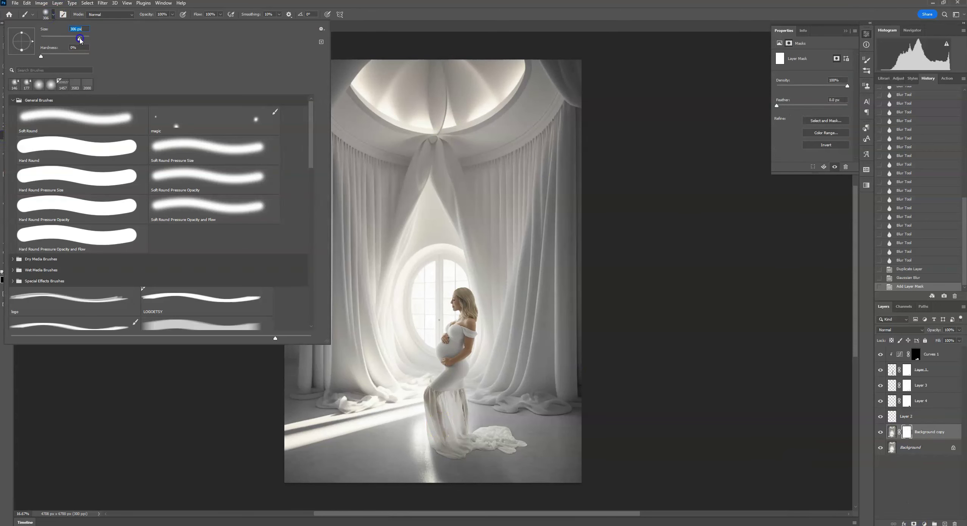
{"action": "left_click_drag", "start_coordinate": [79, 39], "coordinate": [82, 39]}
{"action": "left_click", "coordinate": [431, 450]}
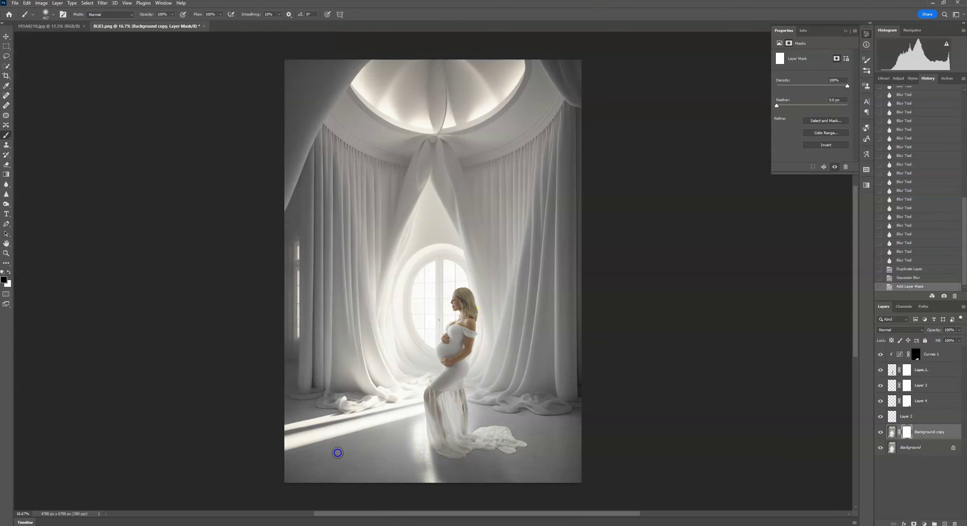
Paint black over the floor near the train, toggling the blurred copy's visibility to compare
{"action": "left_click", "coordinate": [383, 453]}
{"action": "left_click", "coordinate": [505, 452]}
{"action": "left_click", "coordinate": [452, 452]}
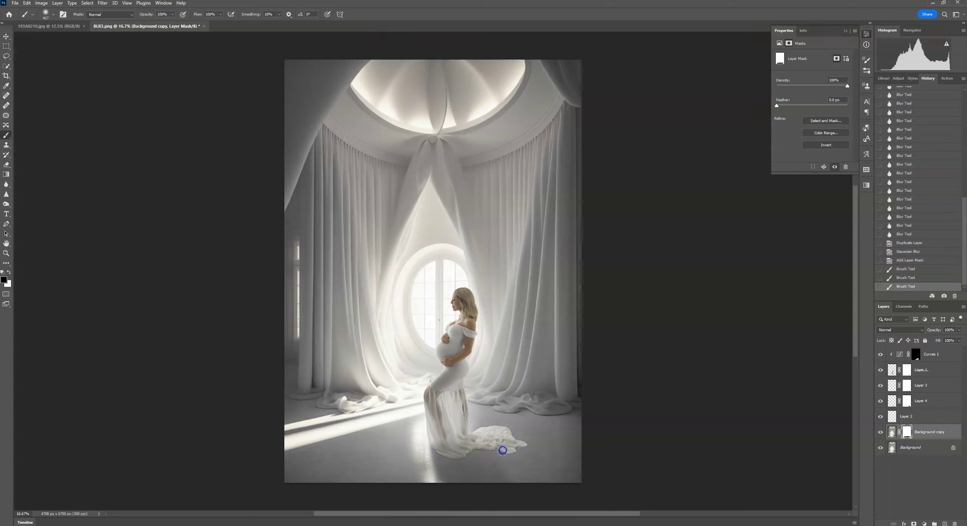
{"action": "left_click", "coordinate": [384, 451]}
{"action": "left_click", "coordinate": [318, 452]}
{"action": "left_click", "coordinate": [881, 432]}
{"action": "left_click", "coordinate": [881, 431]}
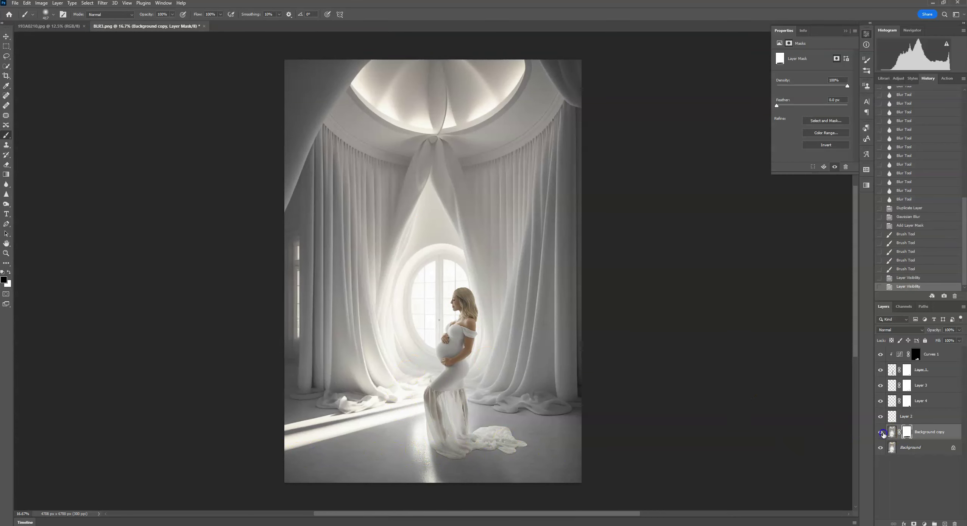
{"action": "left_click", "coordinate": [881, 432]}
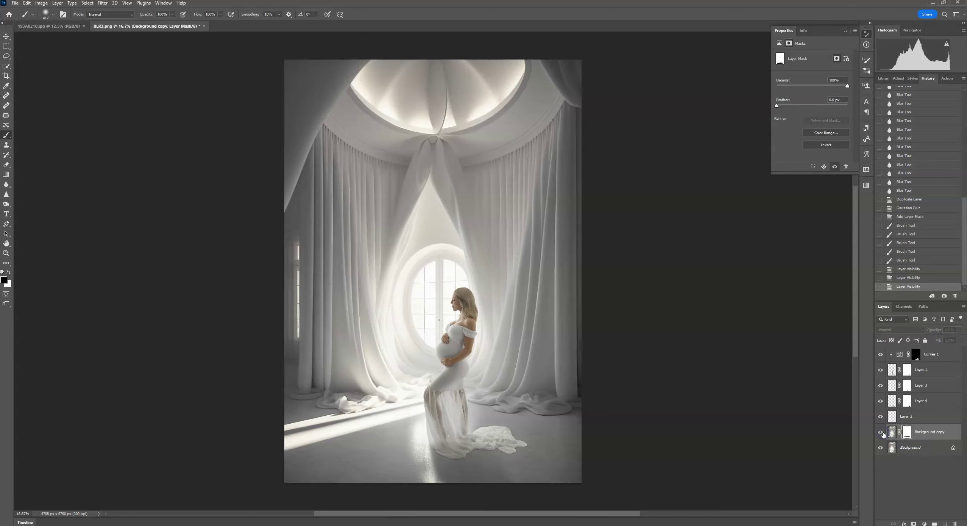
{"action": "left_click", "coordinate": [881, 432]}
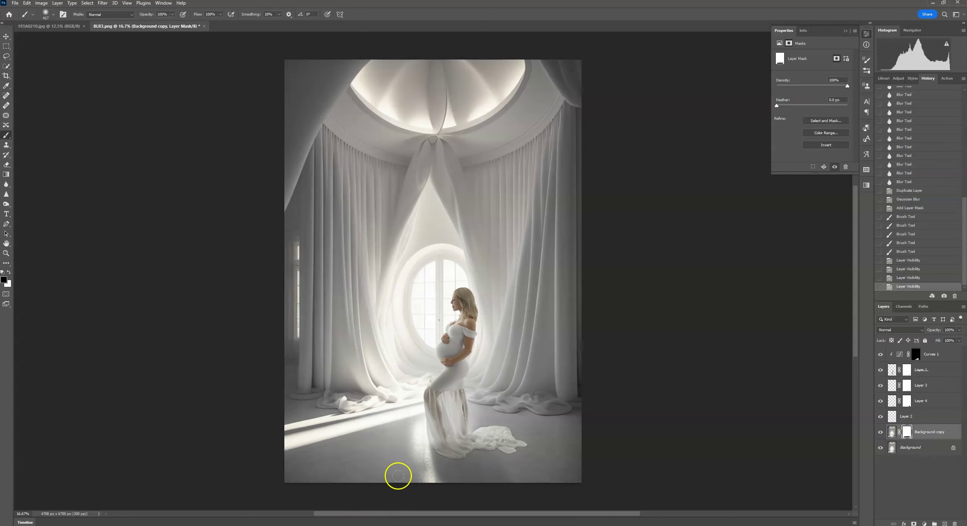
At 50% zoom, mask the blur off the rest of the floor and bottom edge, then fit the view
{"action": "key", "text": "ctrl+plus"}
{"action": "key", "text": "ctrl+plus"}
{"action": "key", "text": "ctrl+plus"}
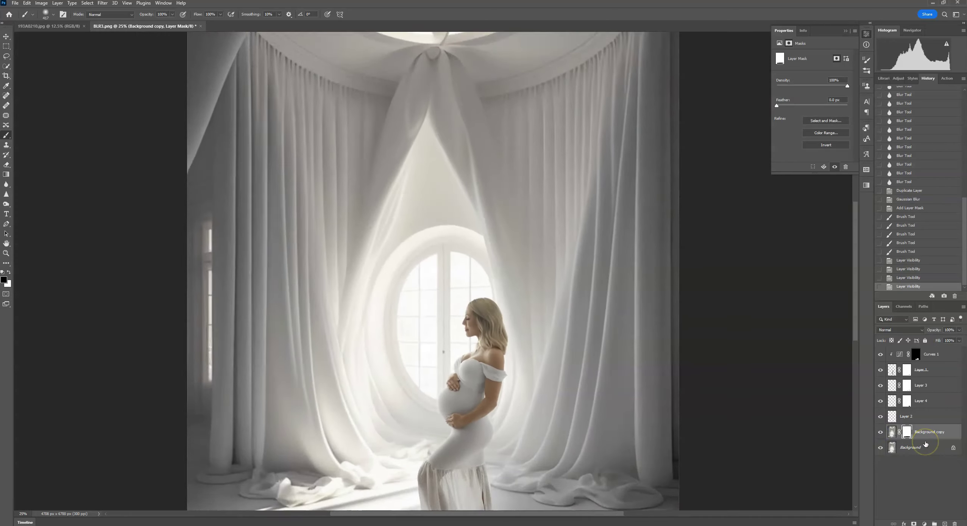
{"action": "left_click_drag", "start_coordinate": [722, 476], "coordinate": [514, 286]}
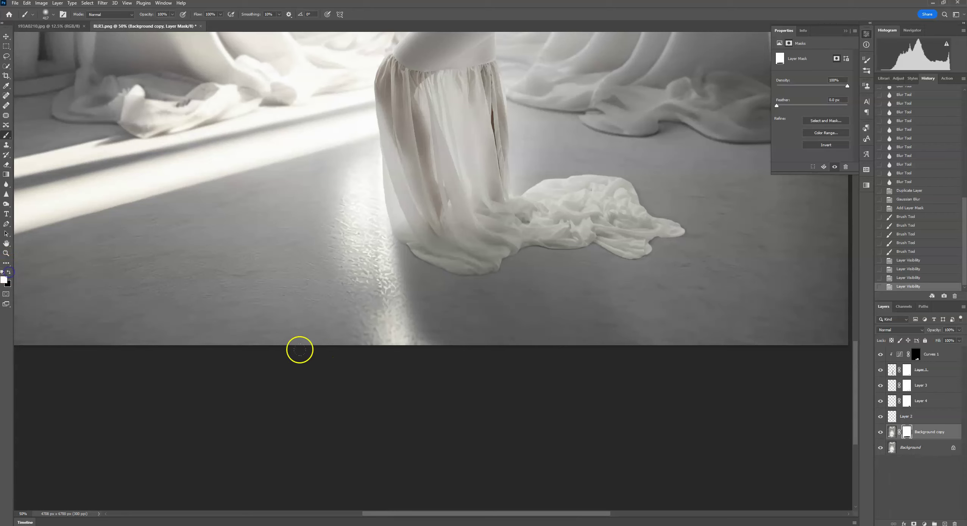
{"action": "left_click", "coordinate": [503, 332]}
{"action": "left_click_drag", "start_coordinate": [612, 330], "coordinate": [100, 342]}
{"action": "mouse_move", "coordinate": [620, 344]}
{"action": "left_mouse_down"}
{"action": "mouse_move", "coordinate": [438, 337]}
{"action": "mouse_move", "coordinate": [524, 308]}
{"action": "left_mouse_up"}
{"action": "left_click_drag", "start_coordinate": [600, 266], "coordinate": [644, 259]}
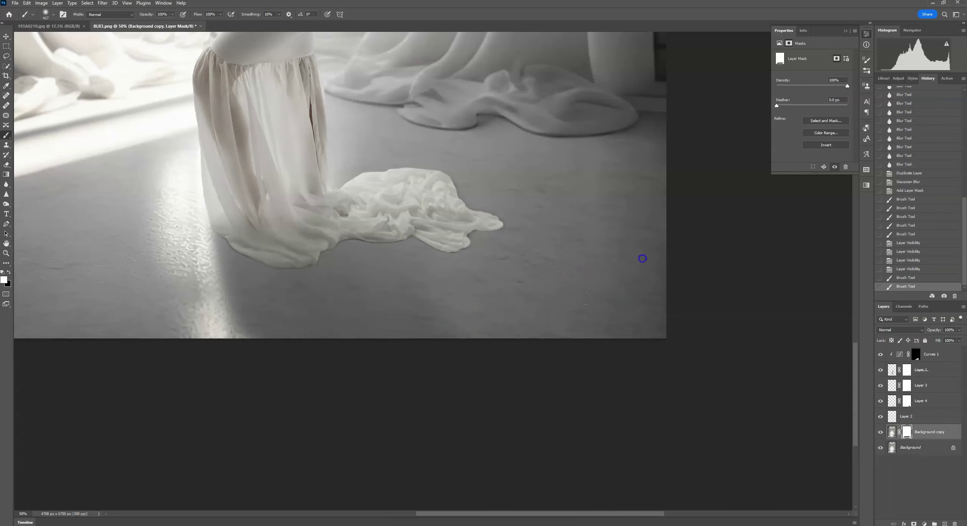
{"action": "scroll", "coordinate": [518, 318], "scroll_direction": "left", "scroll_amount": 5}
{"action": "left_click", "coordinate": [294, 292]}
{"action": "left_click", "coordinate": [211, 197]}
{"action": "left_click", "coordinate": [340, 155]}
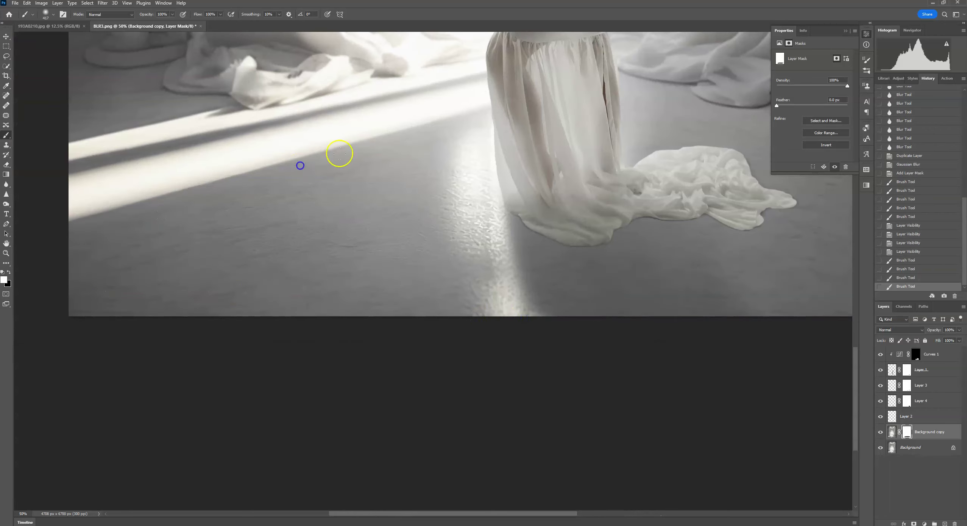
{"action": "left_click", "coordinate": [73, 227]}
{"action": "left_click", "coordinate": [520, 241]}
{"action": "key", "text": "ctrl+0"}
{"action": "key", "text": "ctrl+minus"}
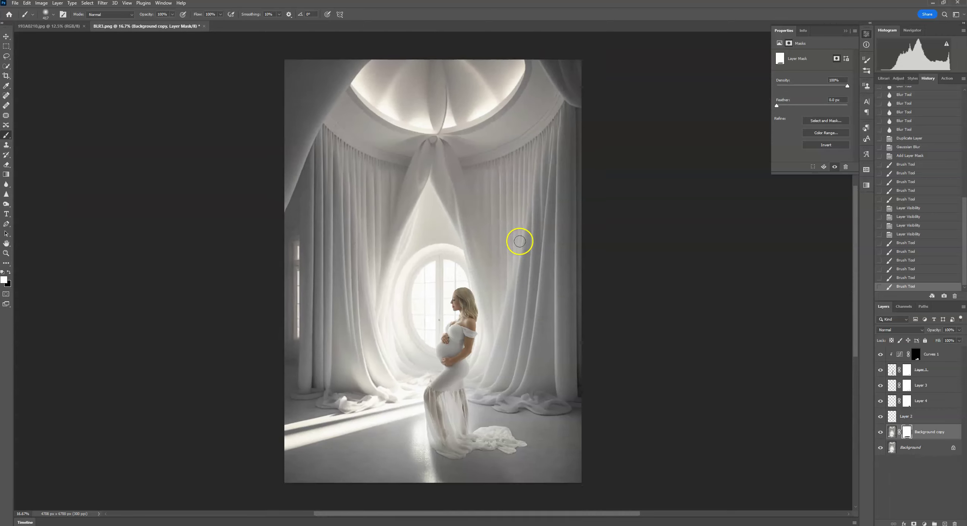
Flatten the image to one Background layer, comparing against the original History snapshot
{"action": "right_click", "coordinate": [925, 450]}
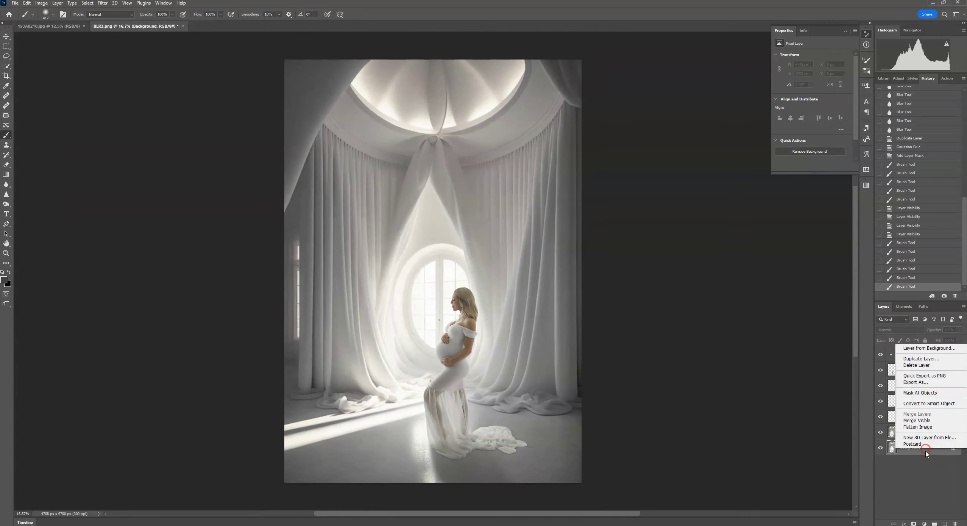
{"action": "left_click", "coordinate": [936, 428]}
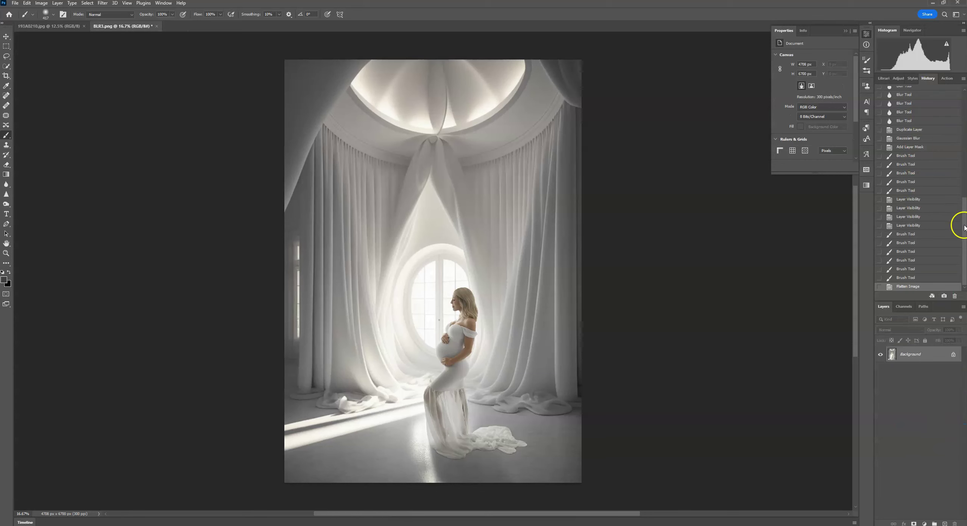
{"action": "left_click_drag", "start_coordinate": [965, 228], "coordinate": [965, 125]}
{"action": "left_click", "coordinate": [937, 98]}
{"action": "scroll", "coordinate": [933, 156], "scroll_direction": "down", "scroll_amount": 10}
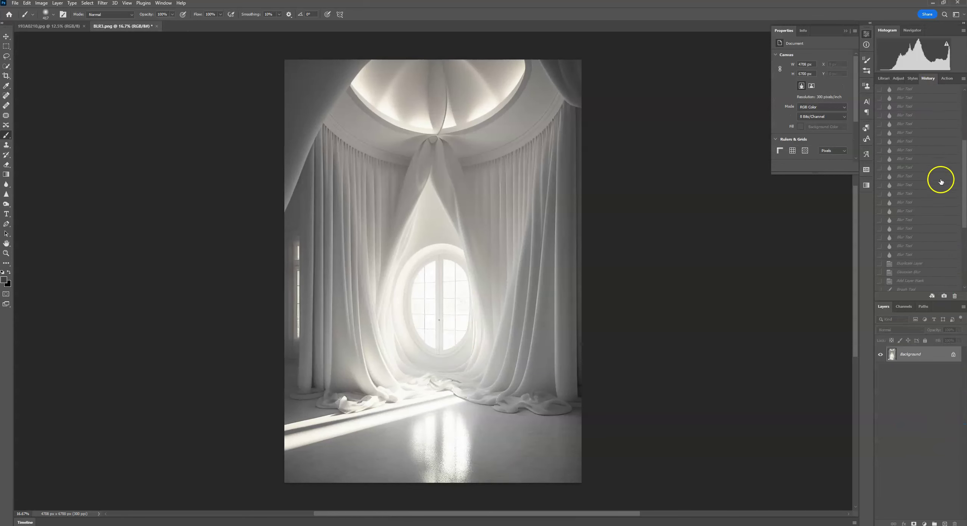
{"action": "left_click", "coordinate": [917, 286]}
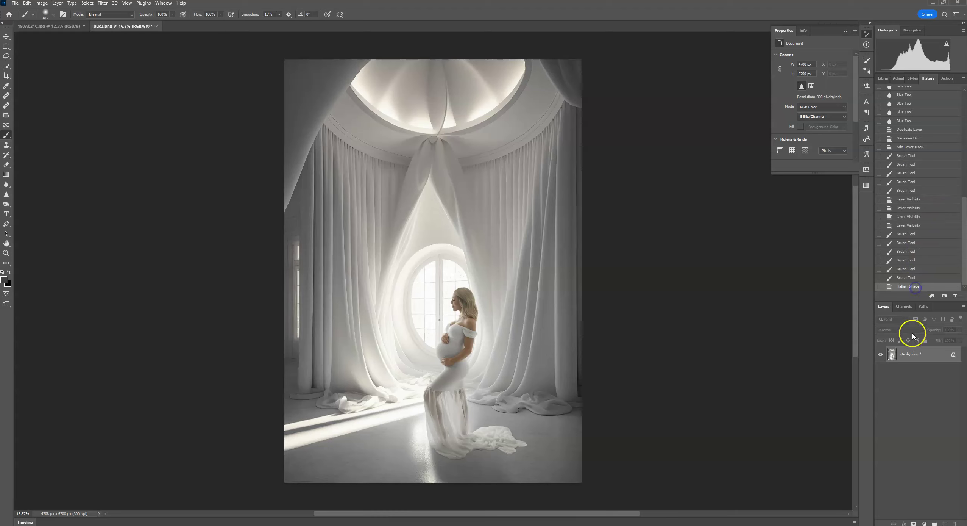